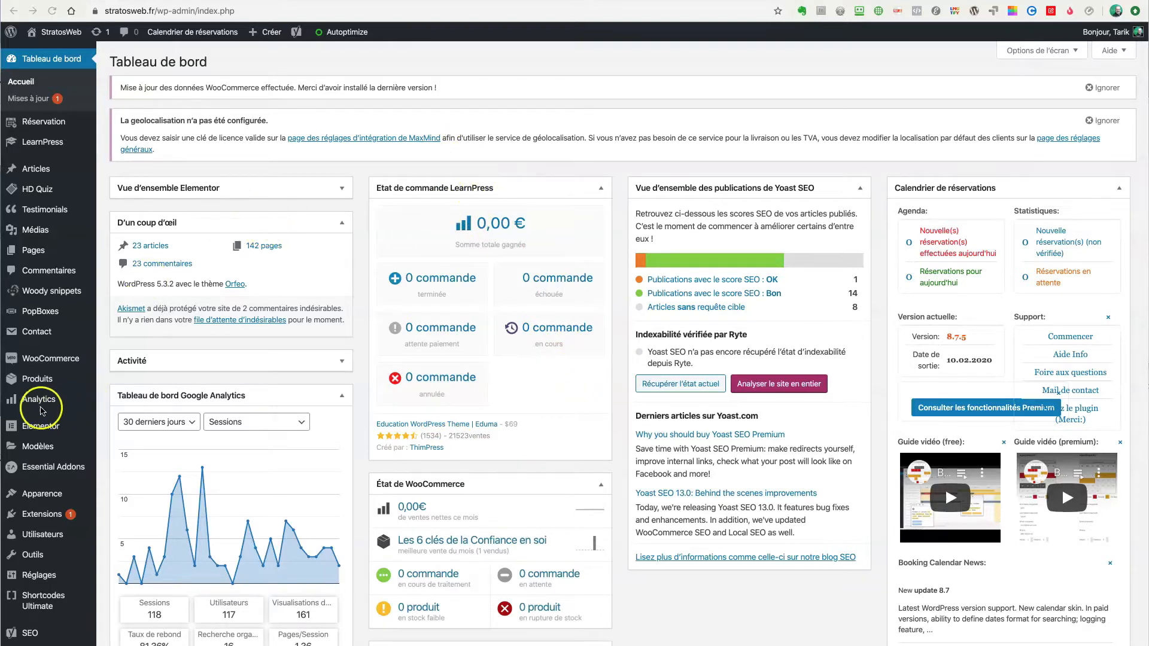
Update the Form Maker extension to version 1.13.28 and return to the WordPress updates page
mouse_move(90, 368)
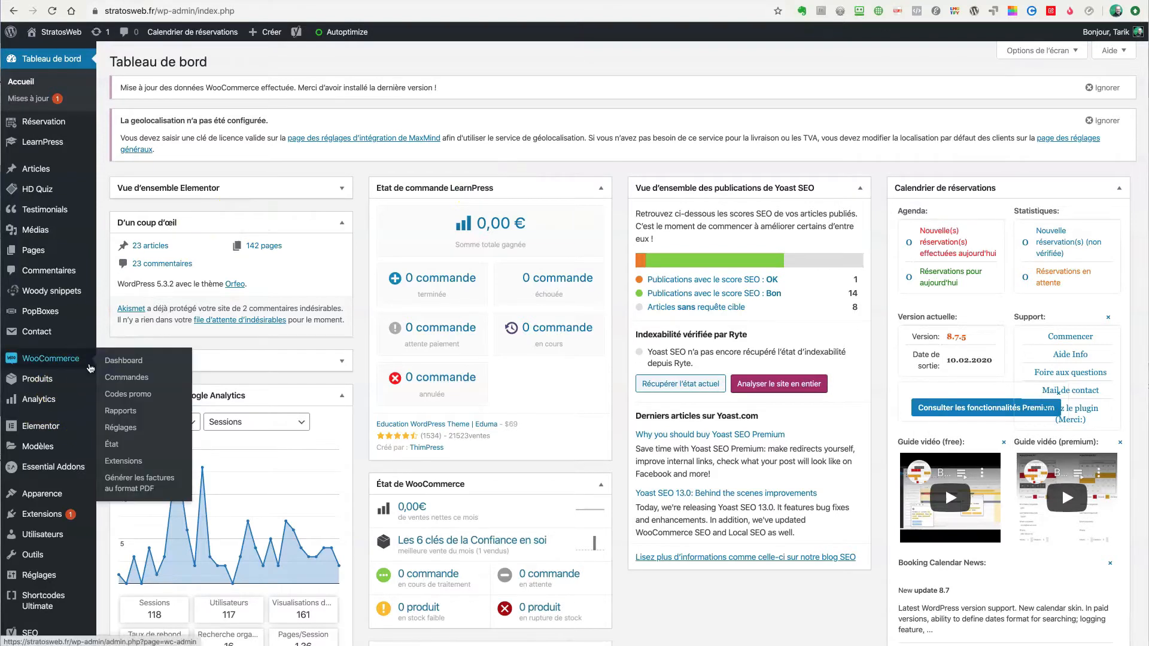
mouse_move(54, 516)
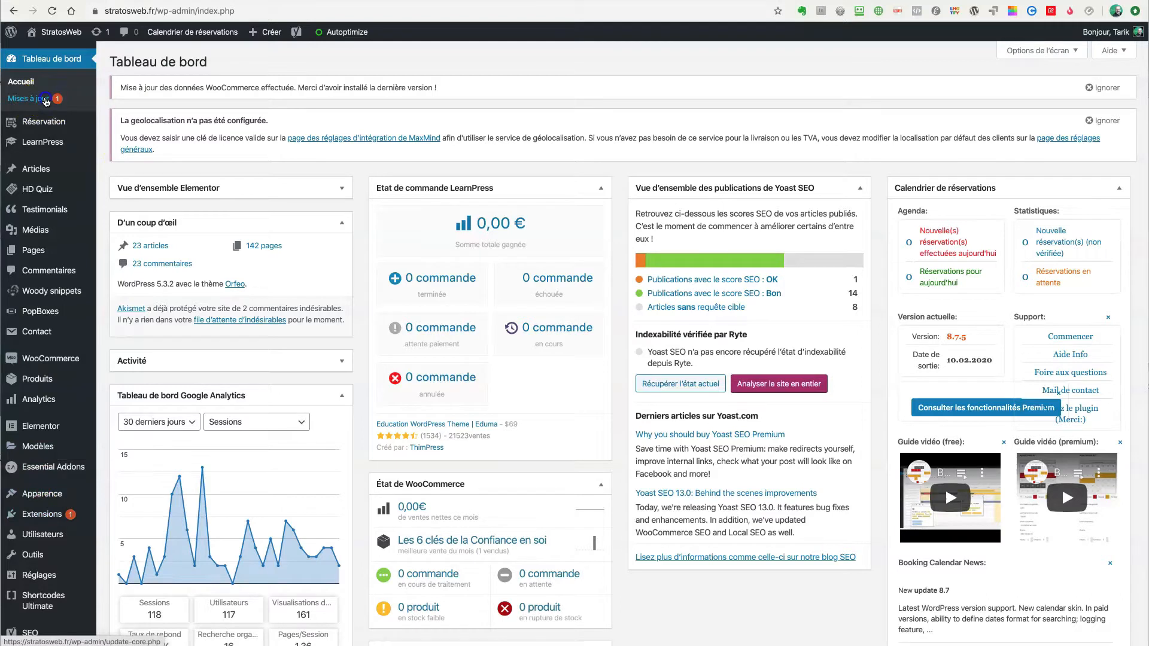
left_click(45, 102)
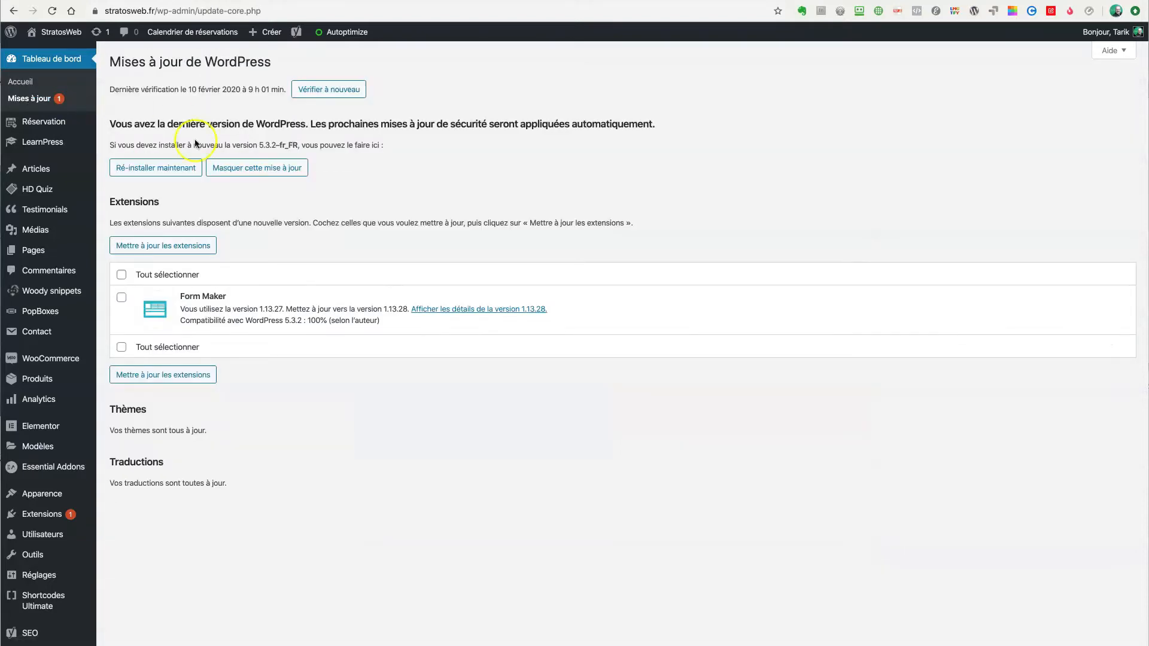
left_click(122, 275)
left_click(174, 247)
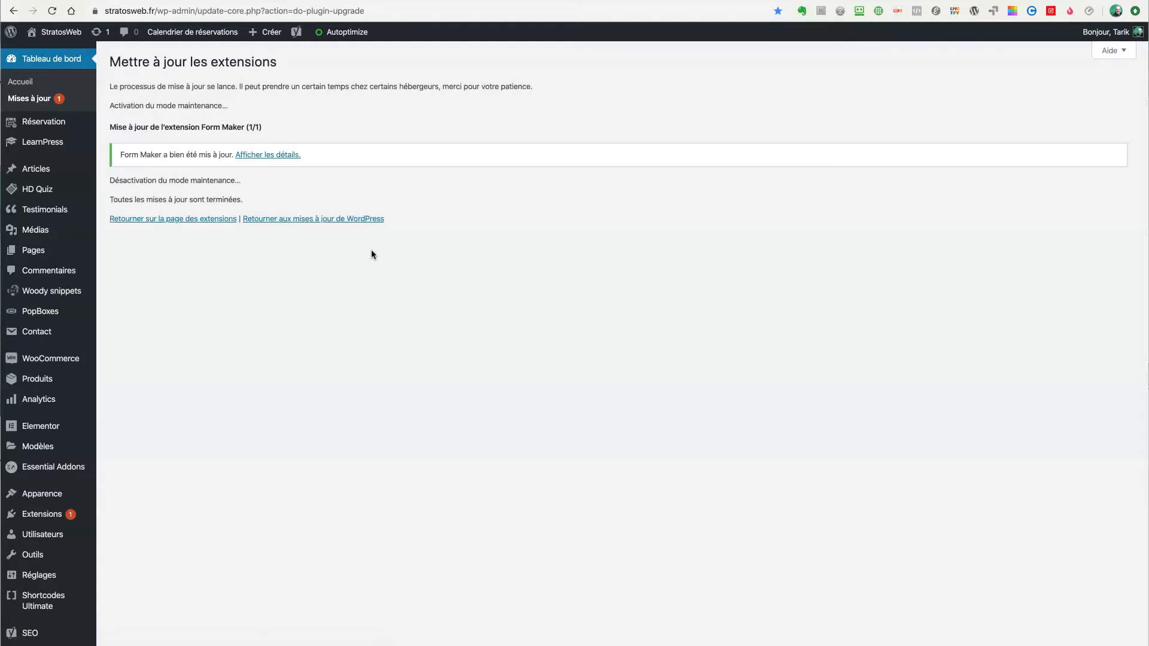
left_click(320, 220)
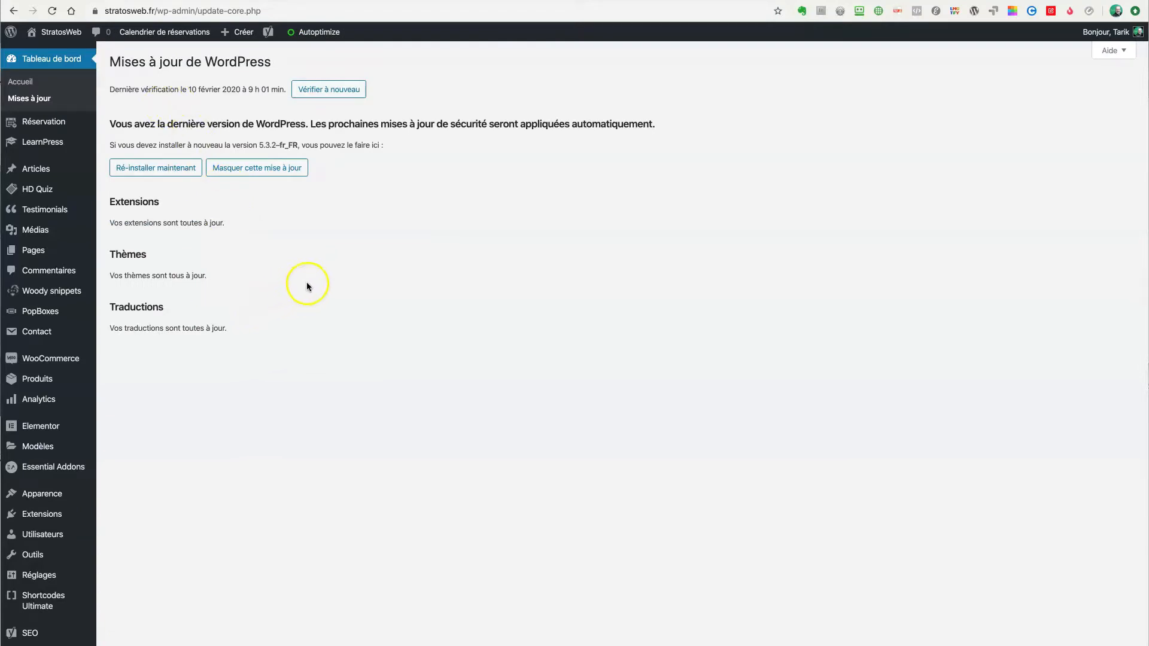
Search the WordPress extensions available to add for LearnPress
mouse_move(31, 514)
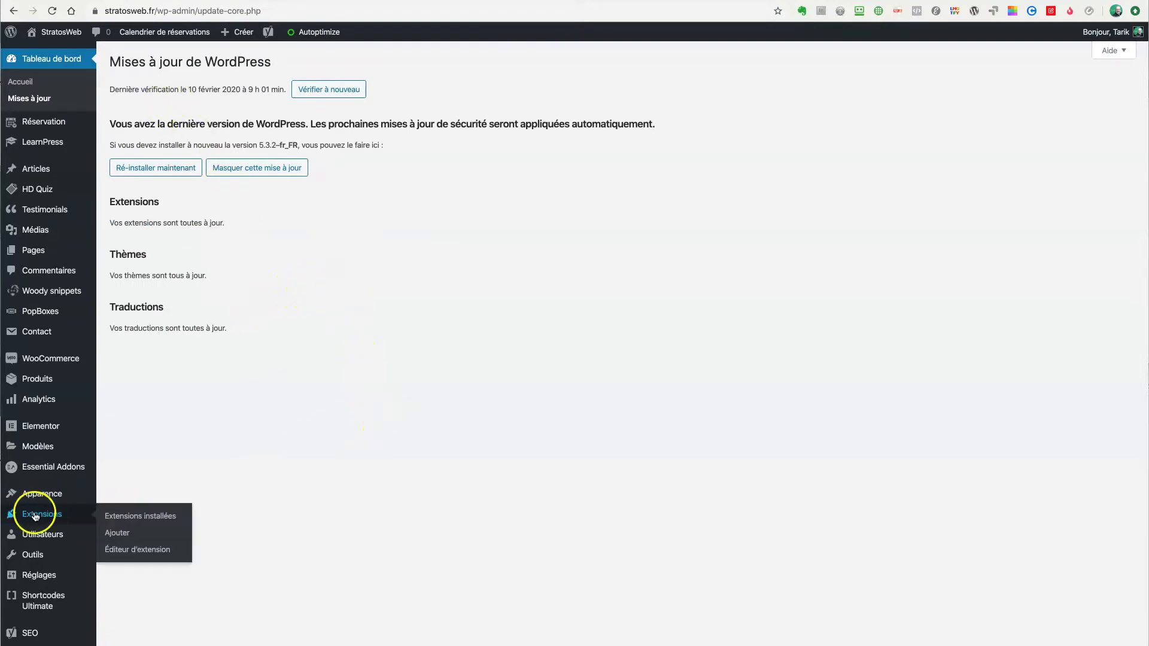
left_click(117, 534)
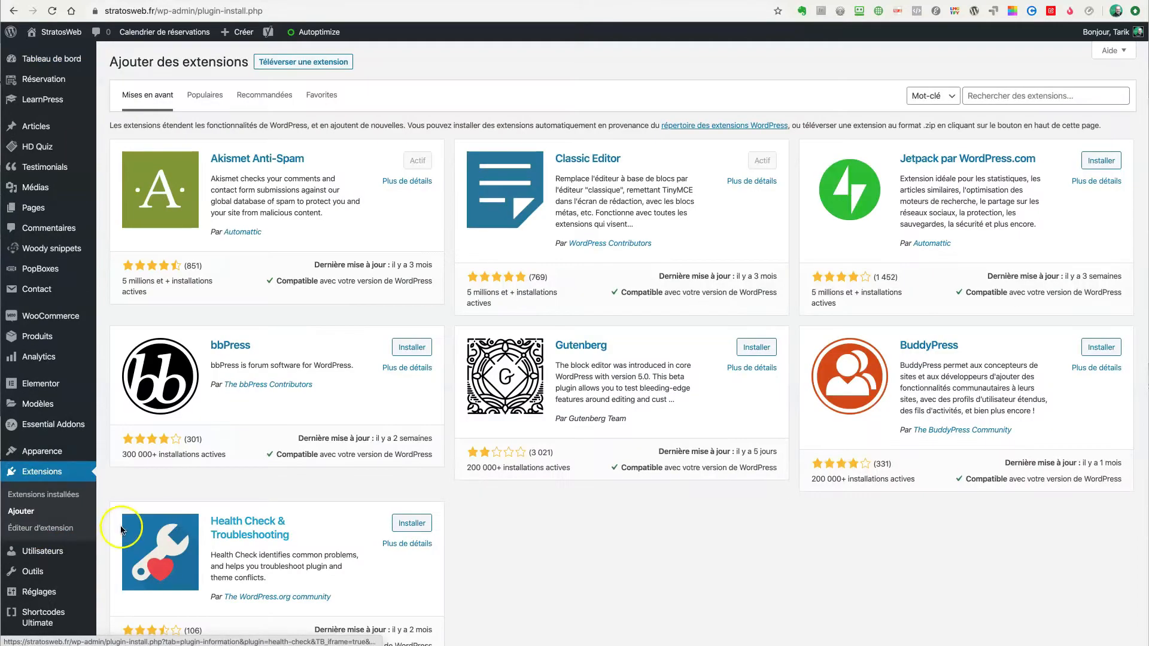
left_click(995, 96)
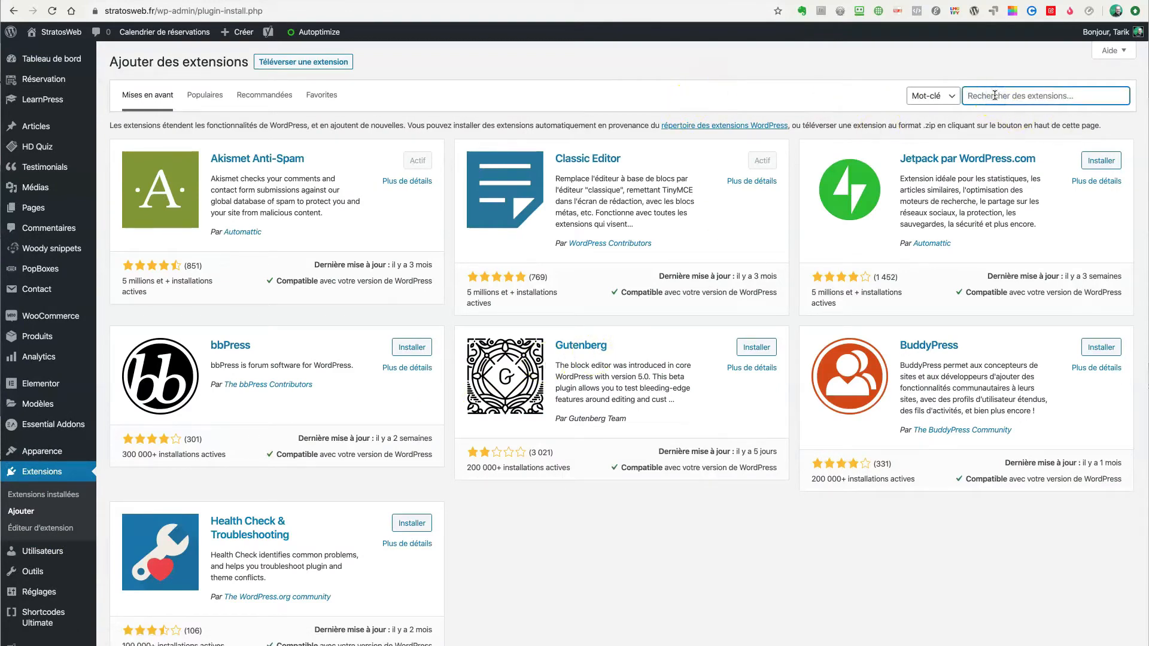
type("Lear")
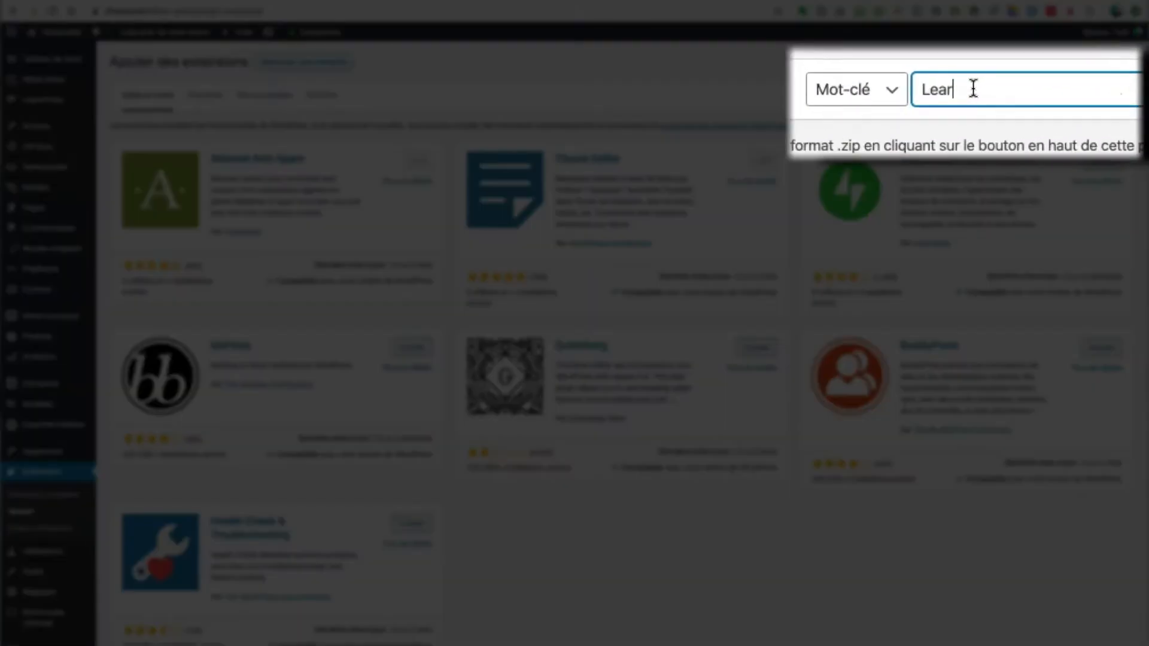
type("nPress")
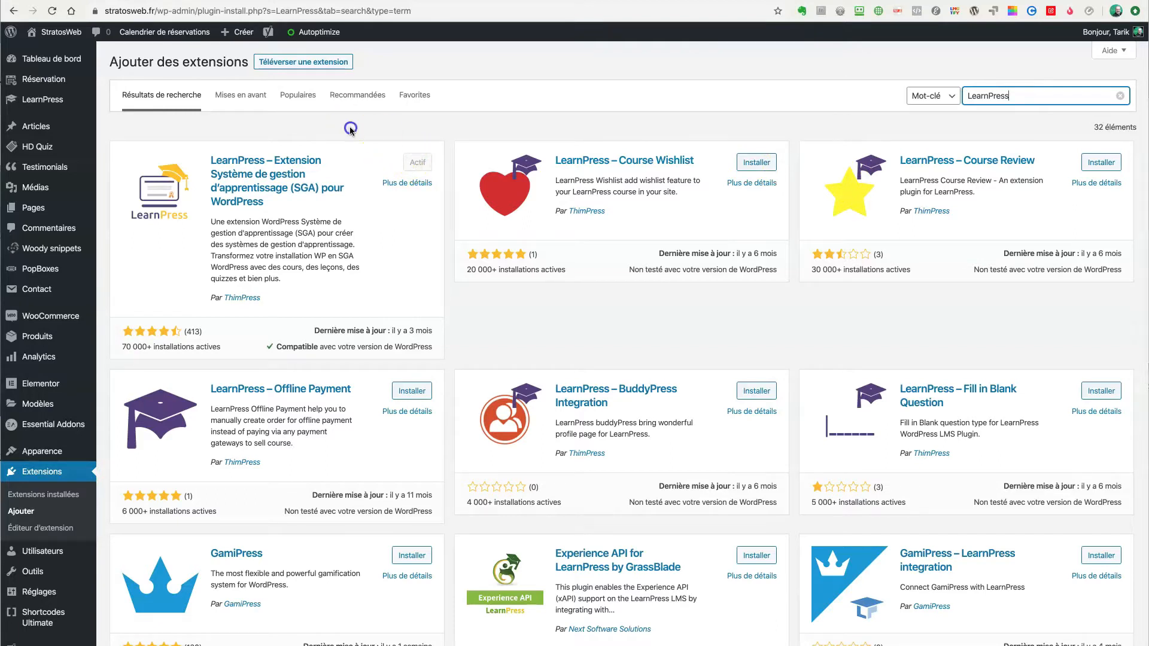
left_click(348, 128)
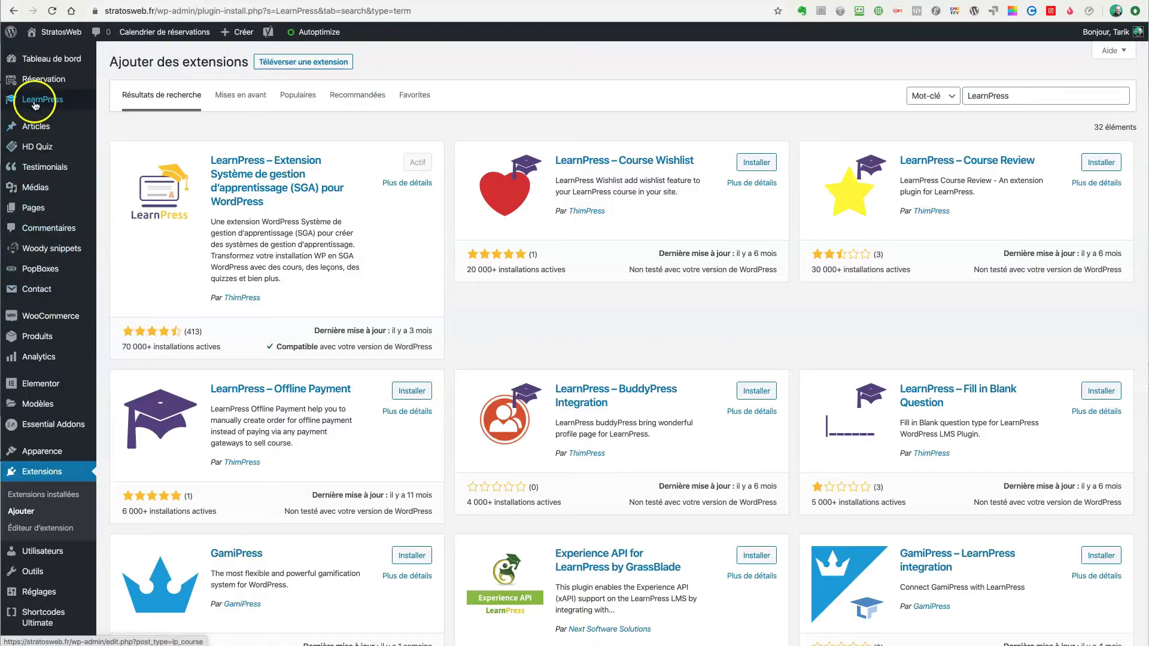
Open the LearnPress course list and examine the existing course's details and available actions
mouse_move(39, 102)
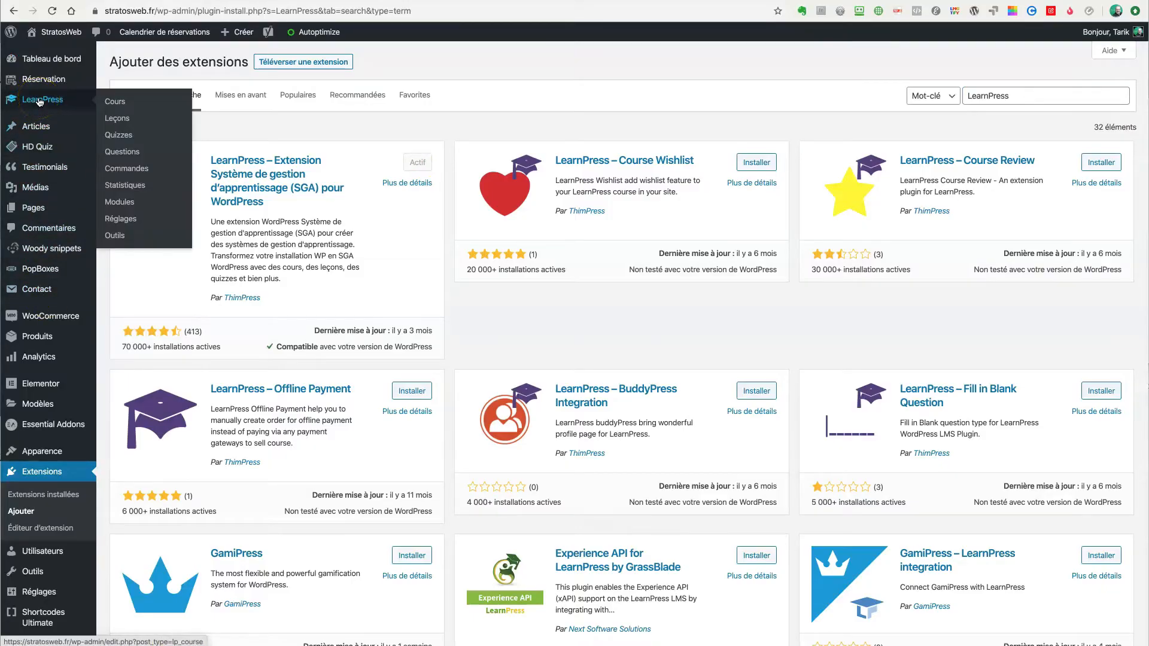
left_click(40, 101)
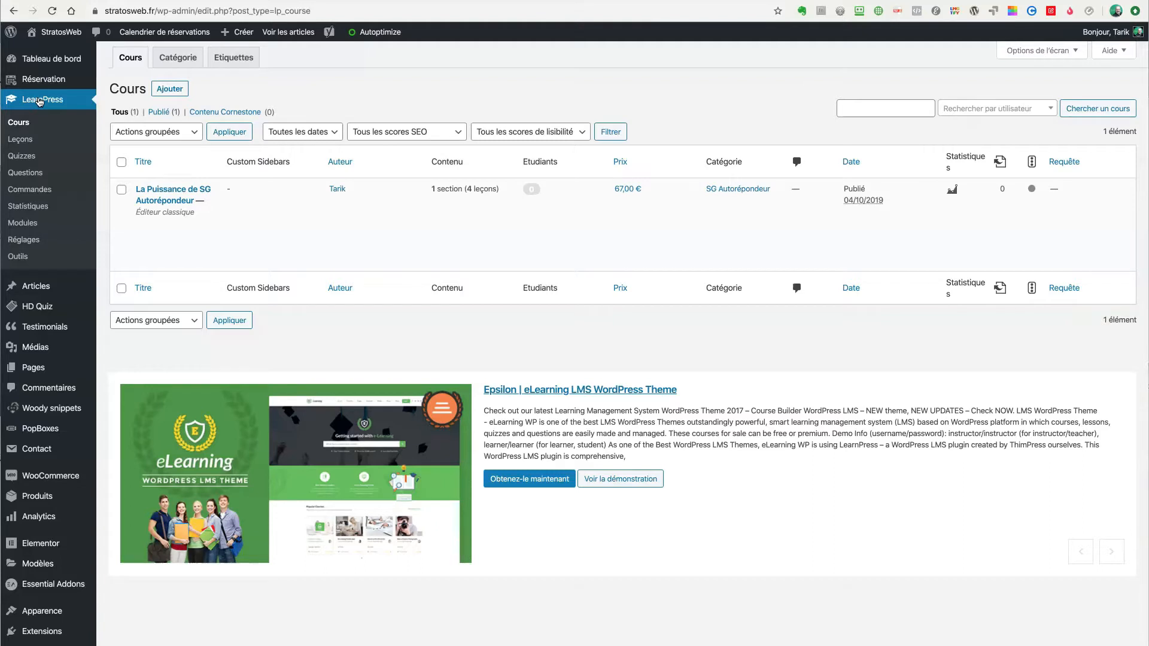
mouse_move(183, 244)
mouse_move(149, 191)
left_click(652, 189)
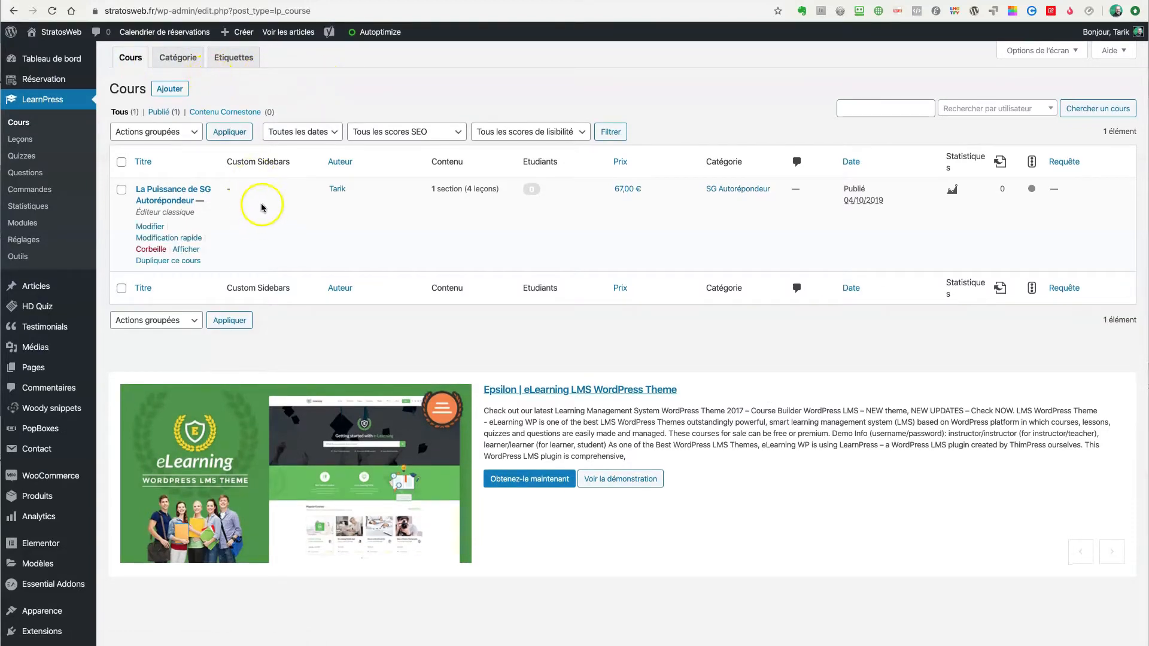
Review the LearnPress course categories and course tags, and return to the course list
left_click(178, 58)
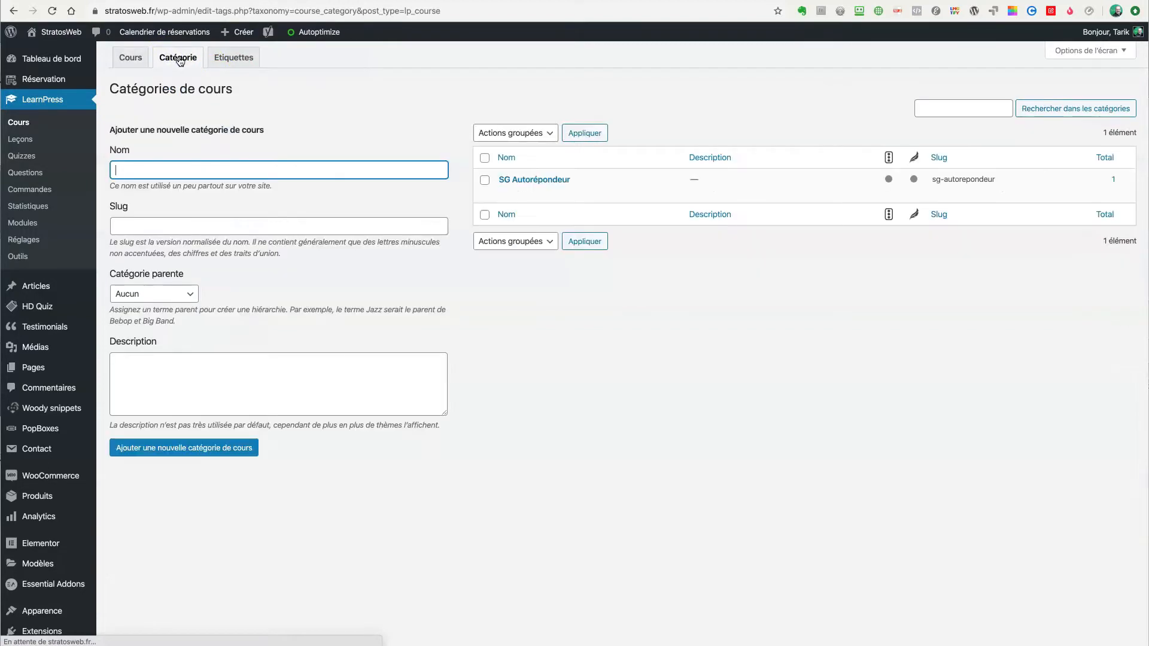
mouse_move(503, 185)
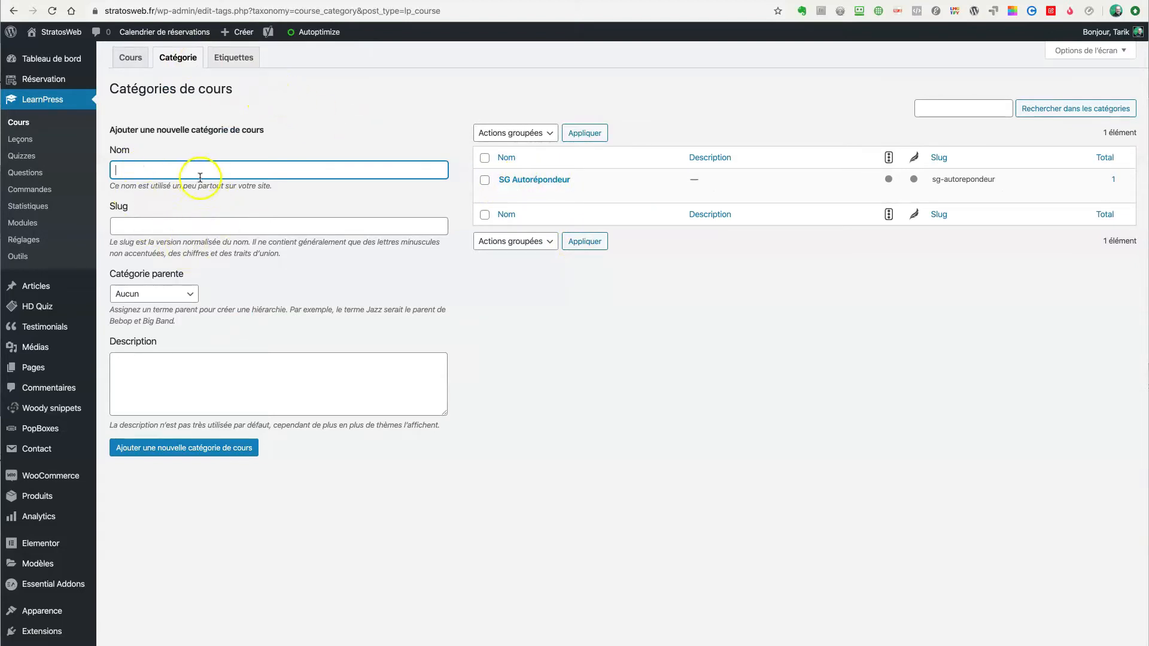
left_click(238, 73)
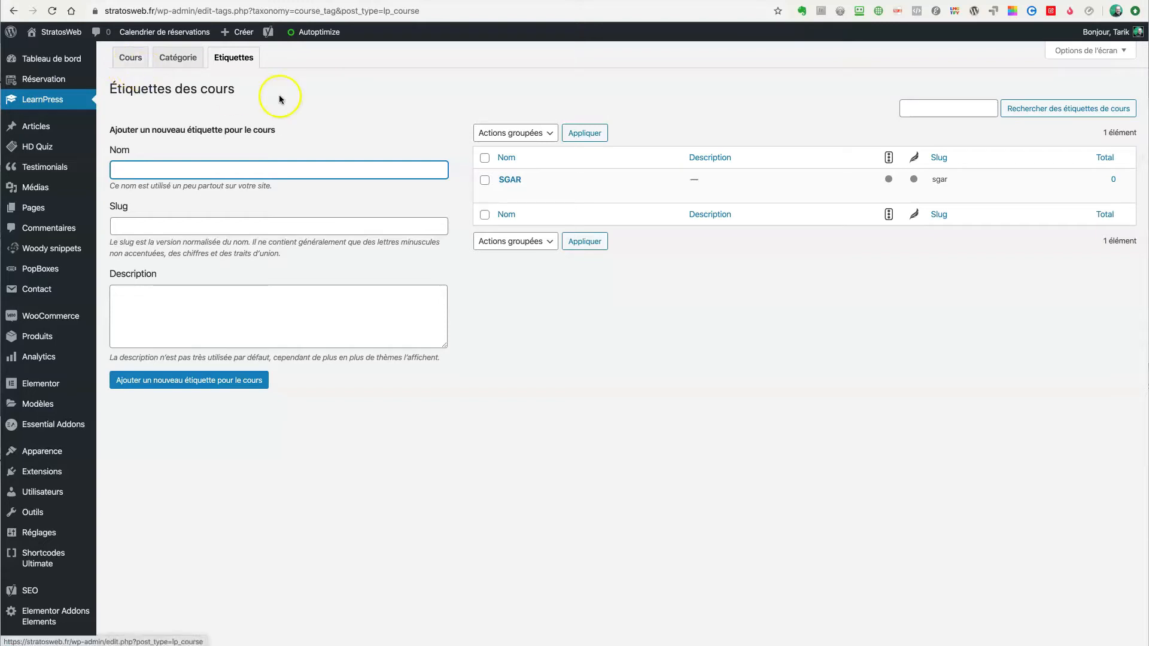
left_click(130, 58)
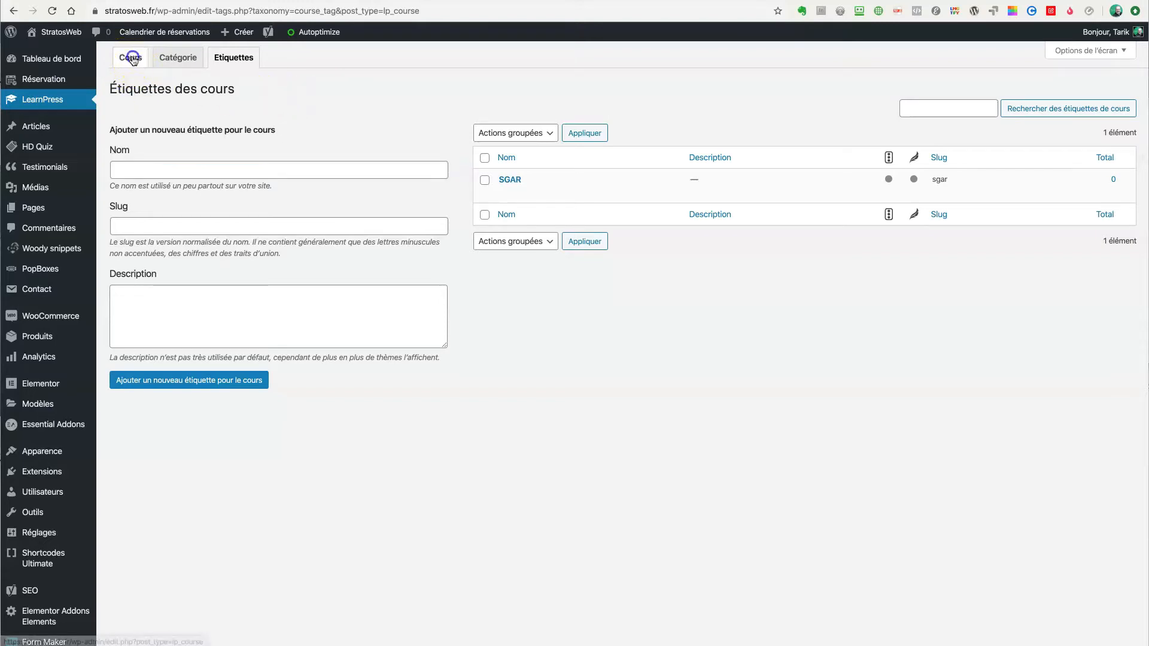
left_click(131, 61)
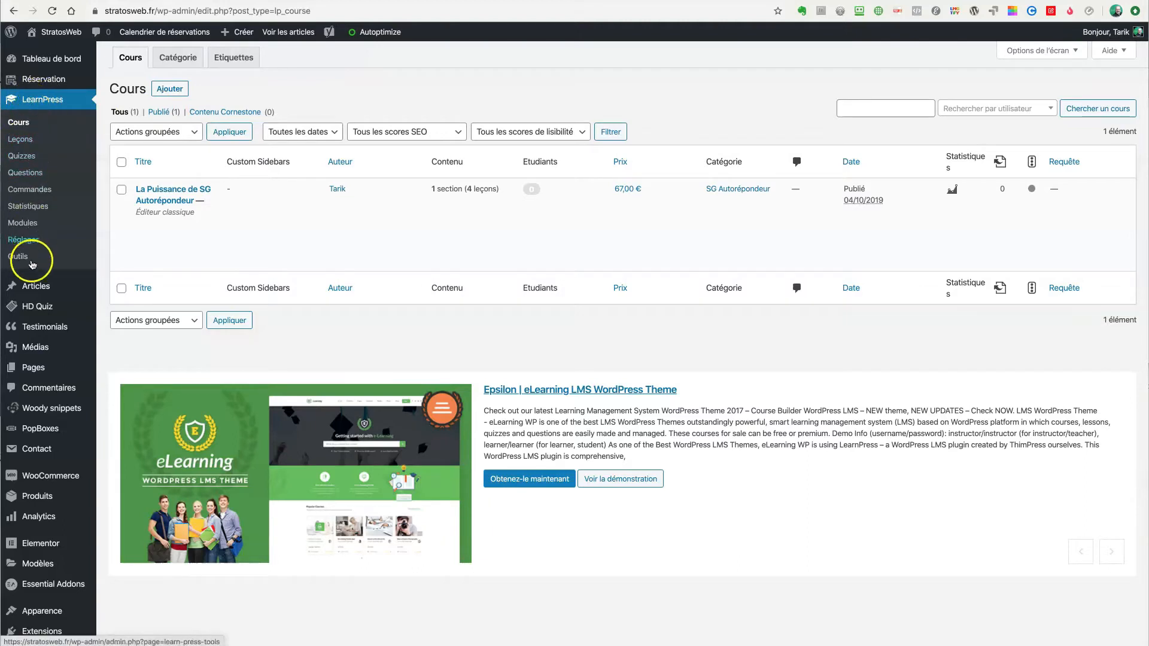
Open the LearnPress settings and browse the pages offered for the logout redirection, keeping the current choice
left_click(24, 244)
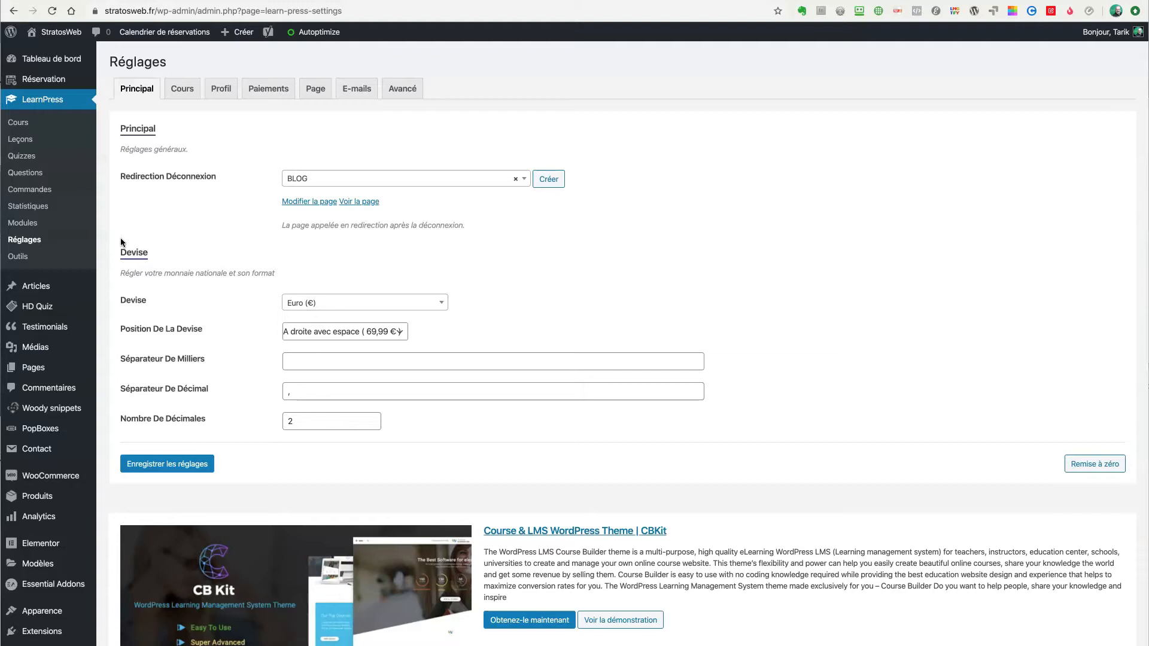
left_click(207, 219)
left_click_drag(207, 178, 118, 178)
left_click(224, 148)
left_click(524, 180)
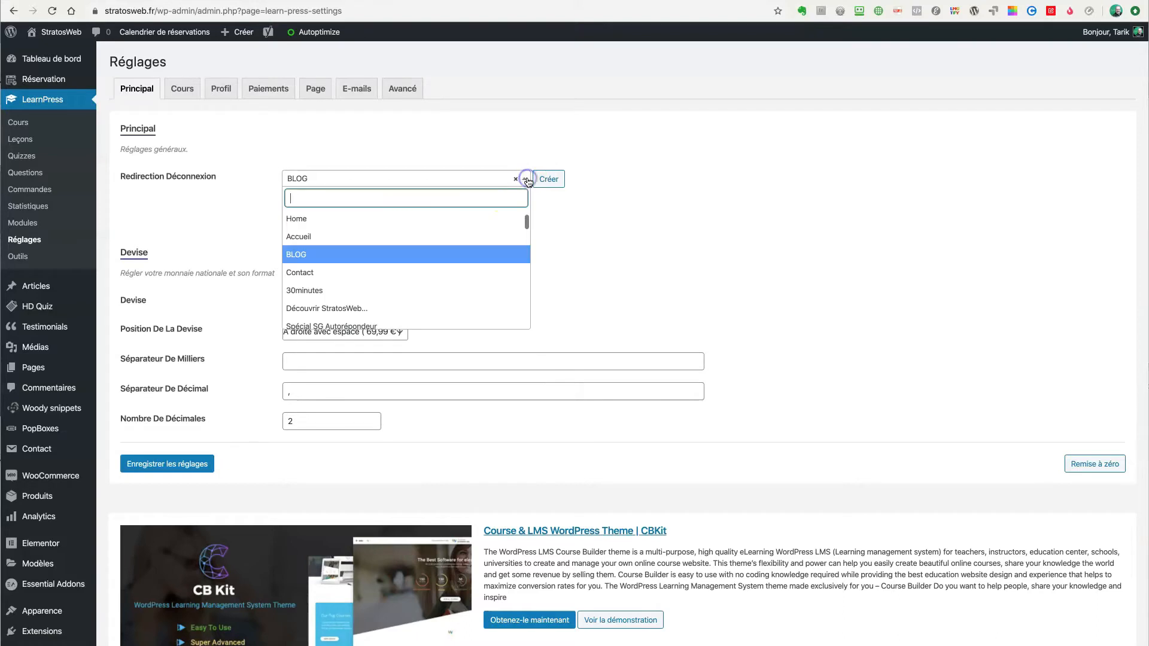
scroll(431, 258, "down", 10)
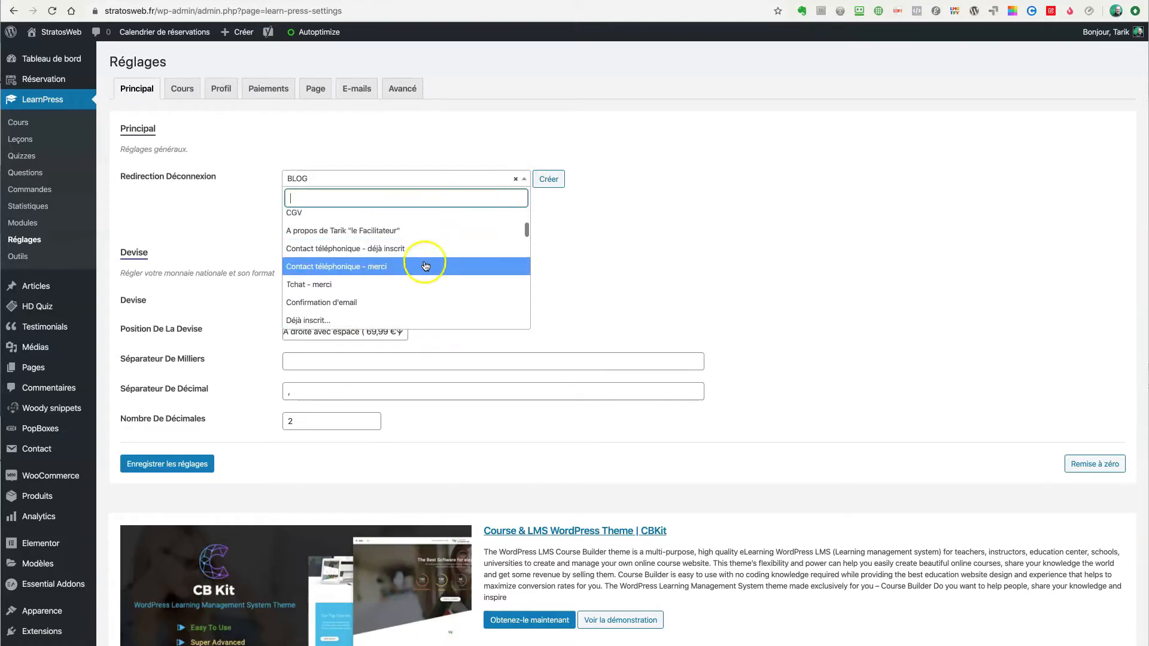
left_click(605, 243)
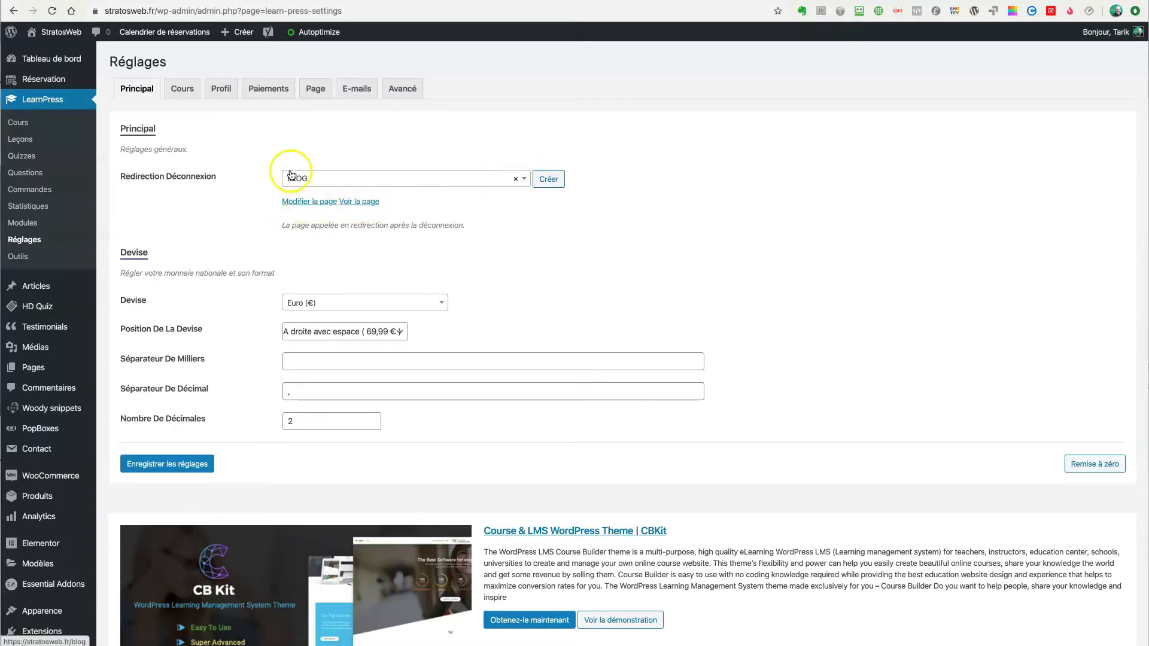
View the logout redirection page in a separate browser tab, look through it, and return to the LearnPress settings
right_click(355, 205)
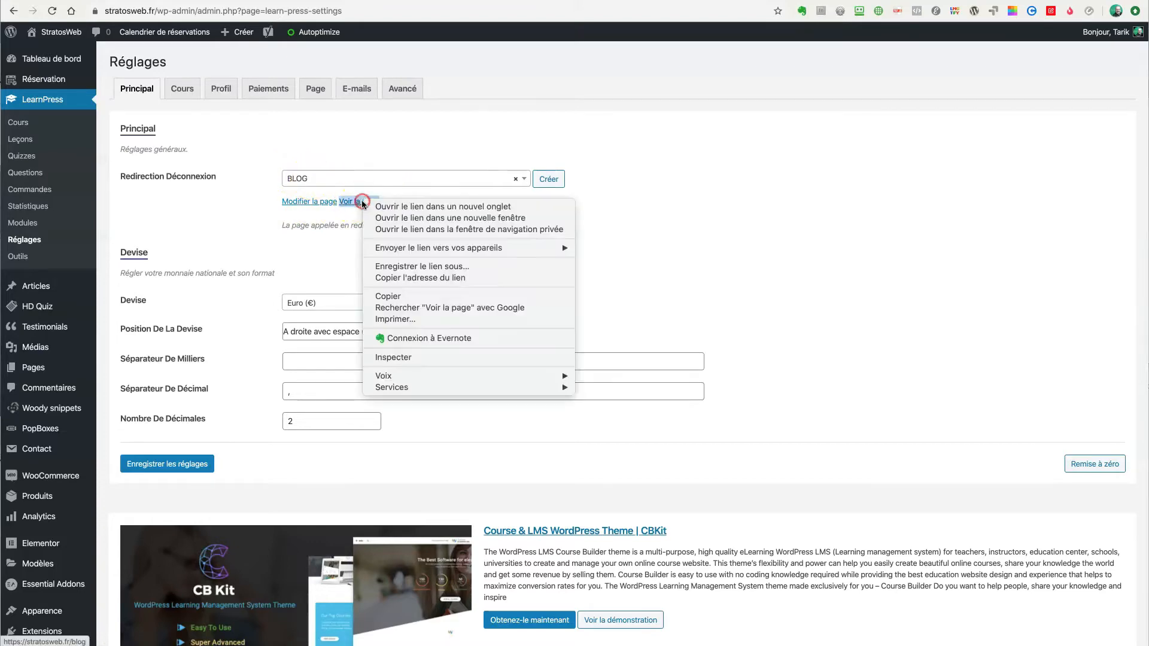
left_click(442, 207)
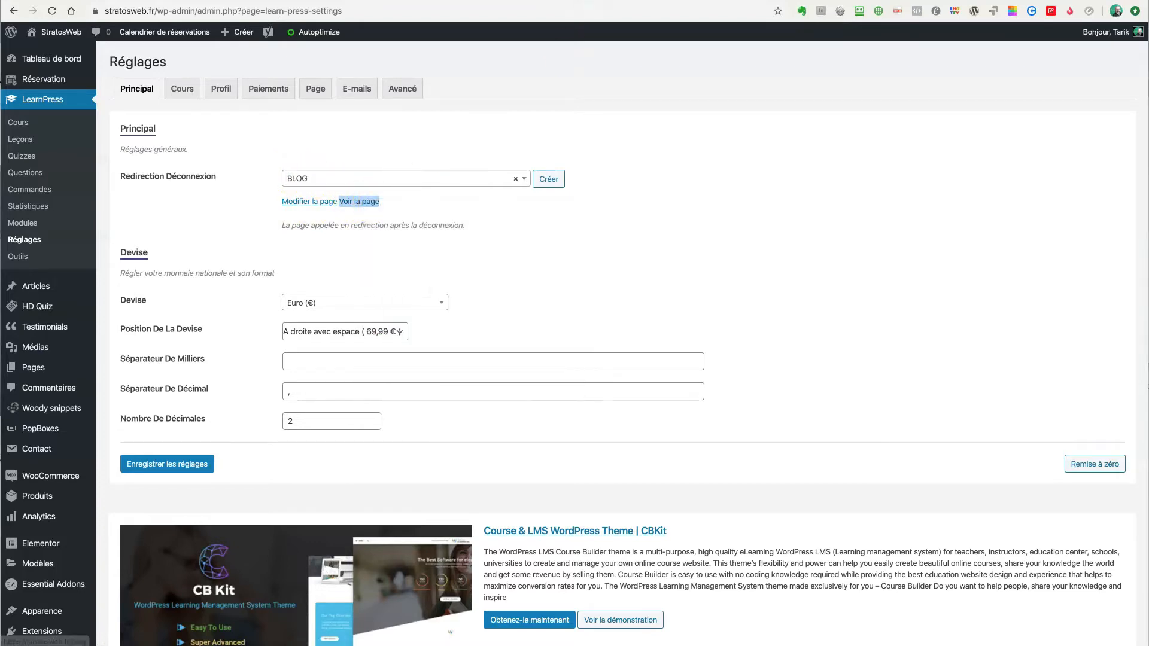
key("ctrl+Tab")
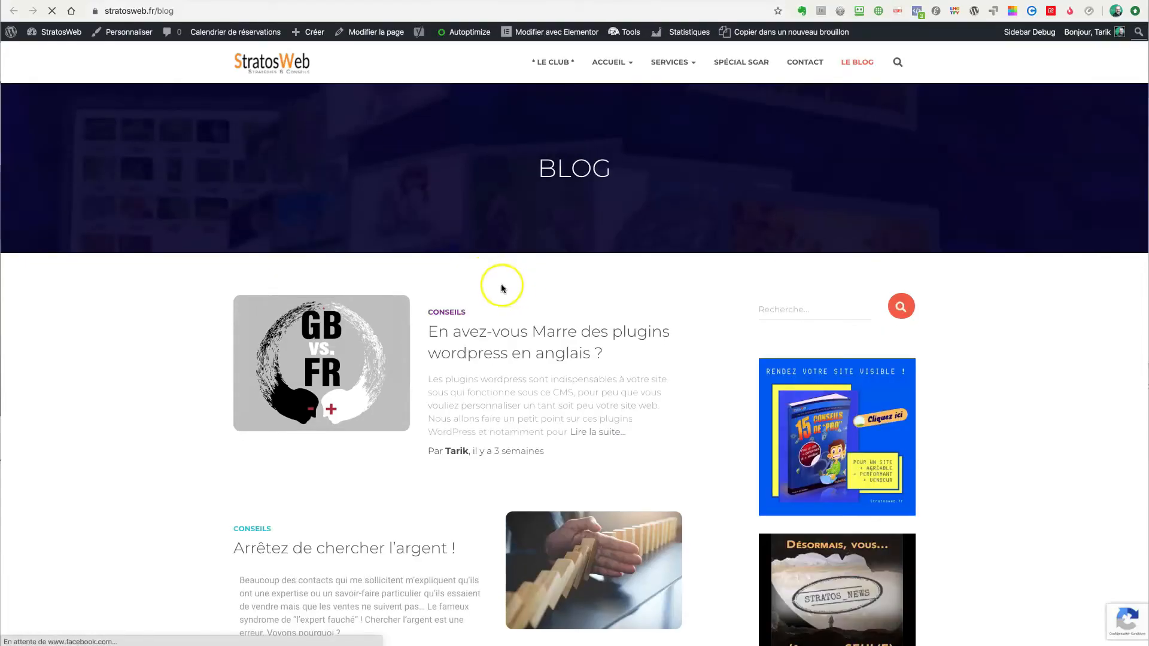
scroll(502, 289, "down", 15)
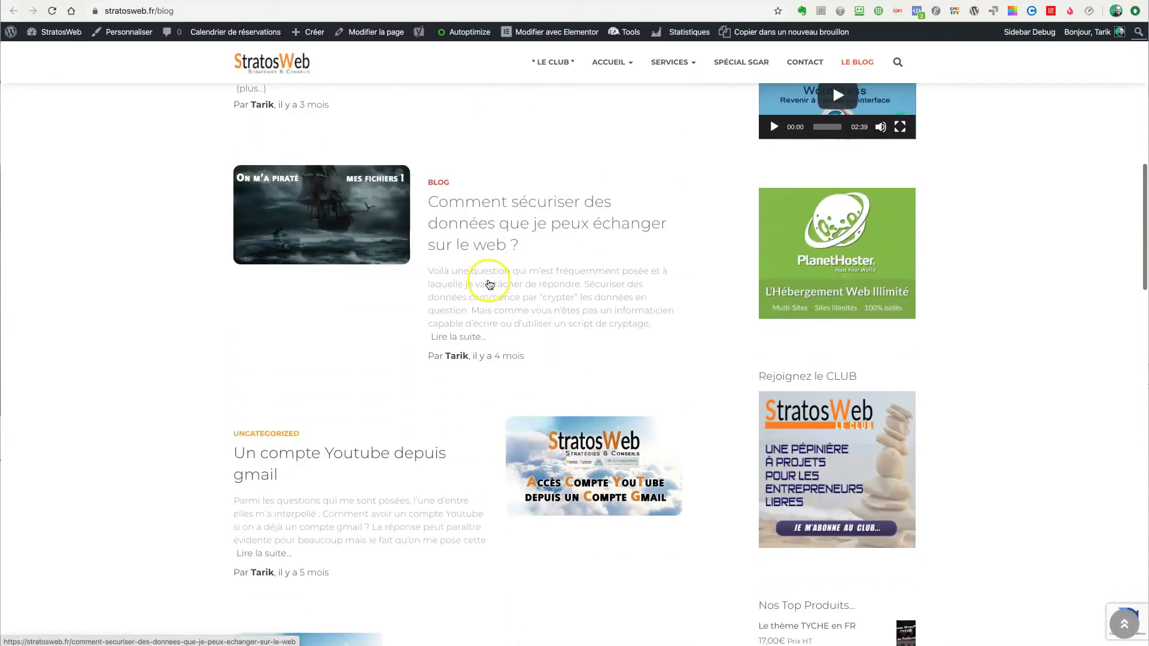
scroll(490, 281, "up", 12)
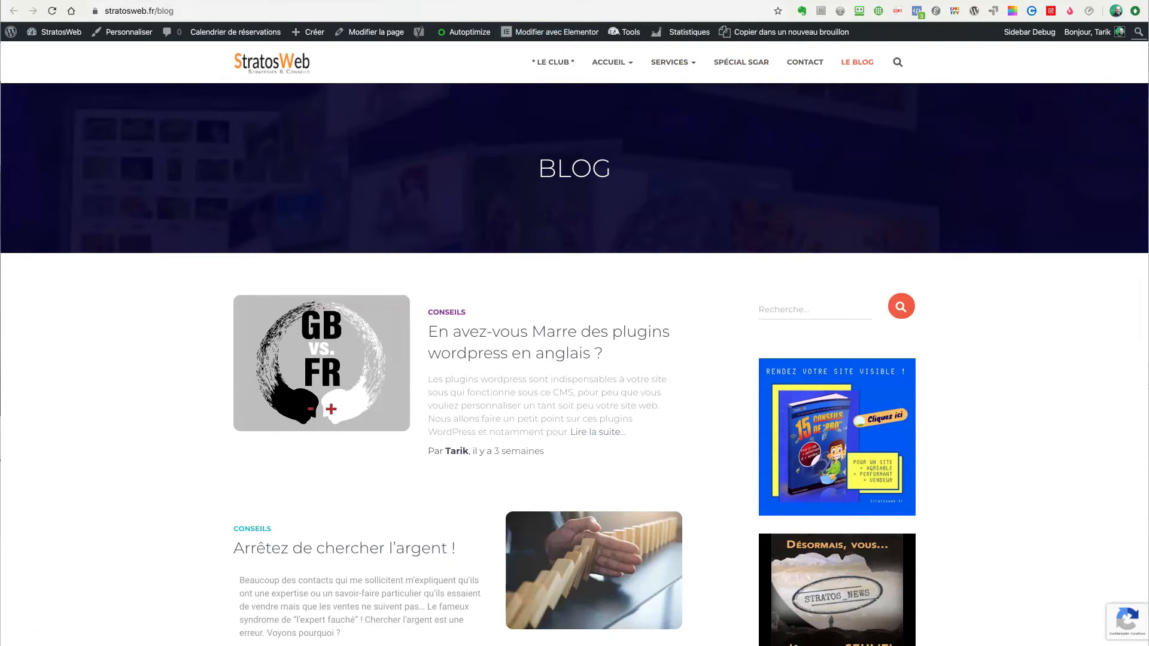
key("ctrl+shift+Tab")
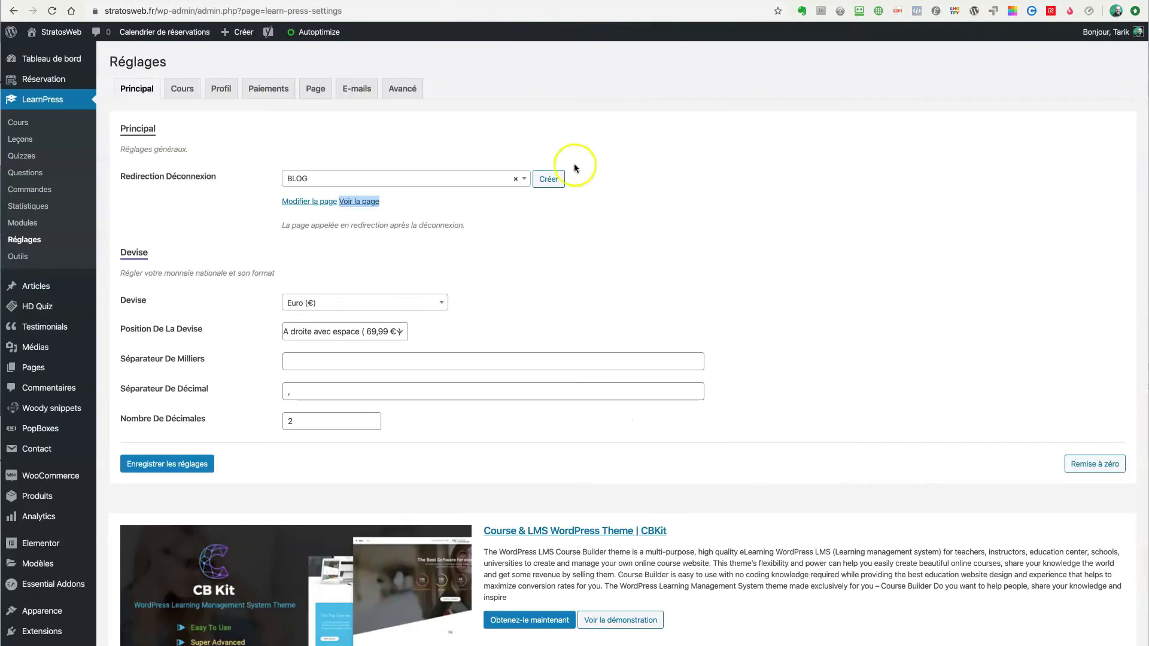
left_click(647, 165)
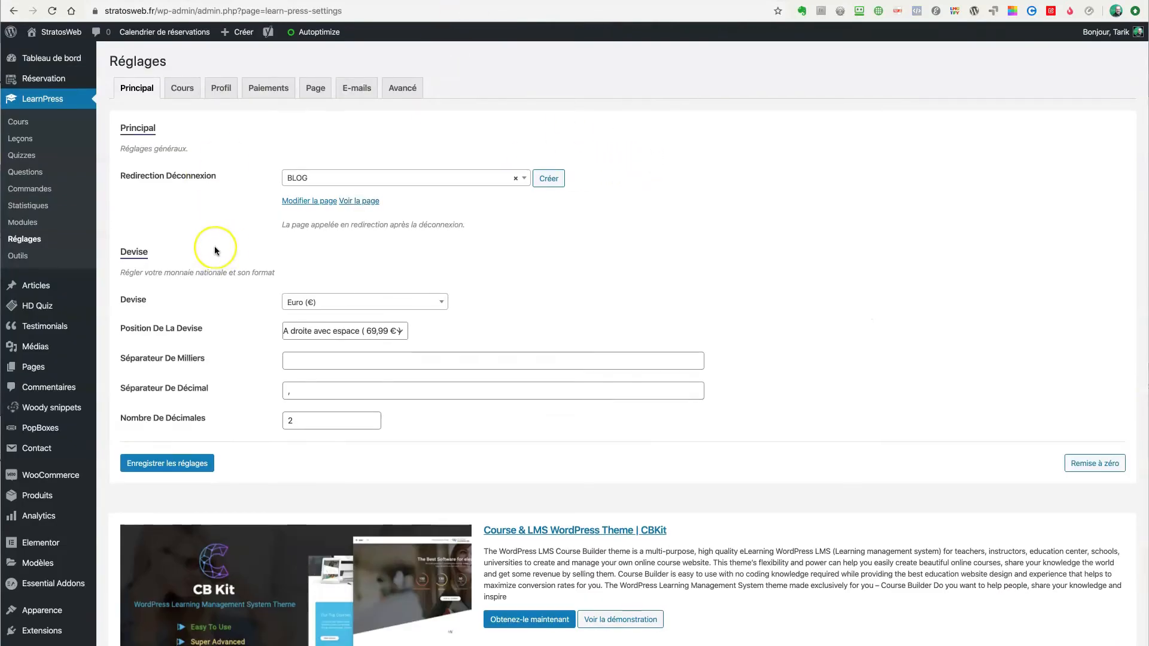
Browse the currencies offered in the LearnPress general settings without changing the selection
scroll(216, 246, "down", 1)
scroll(215, 246, "up", 1)
left_click(227, 292)
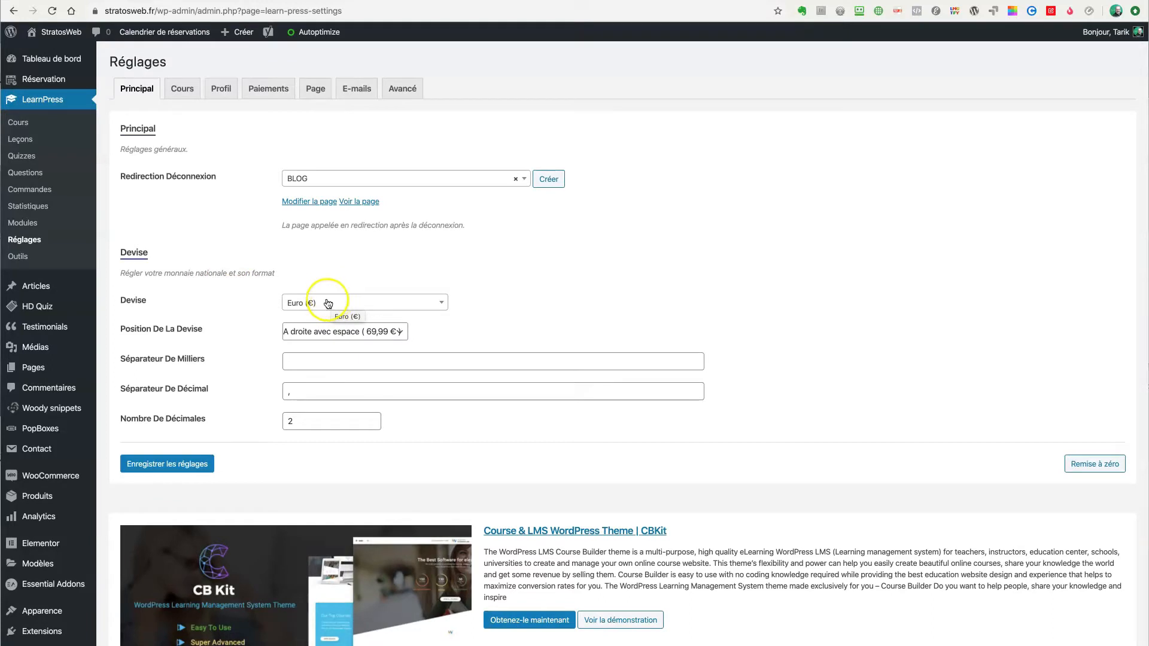
left_click(441, 304)
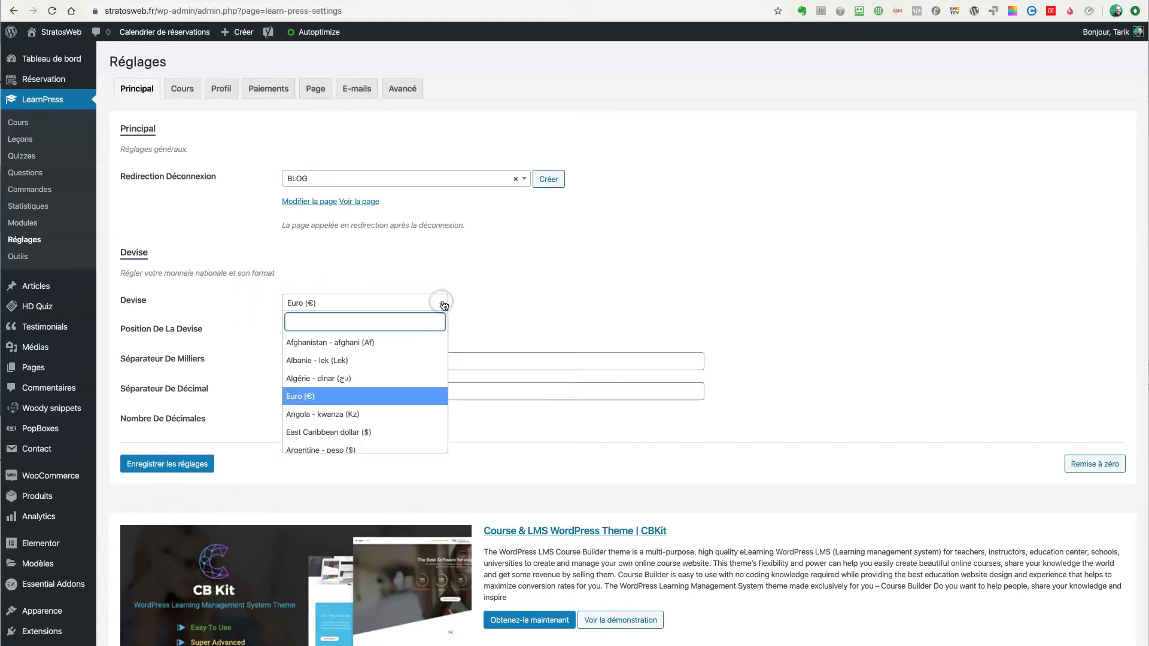
scroll(387, 389, "down", 5)
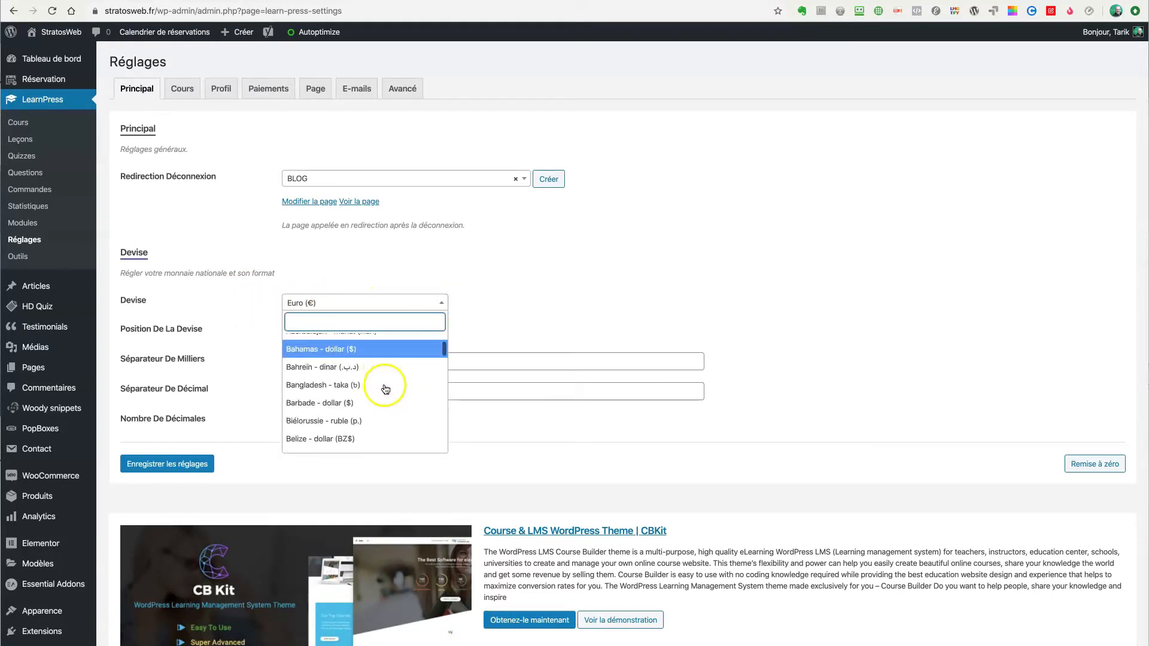
left_click(552, 290)
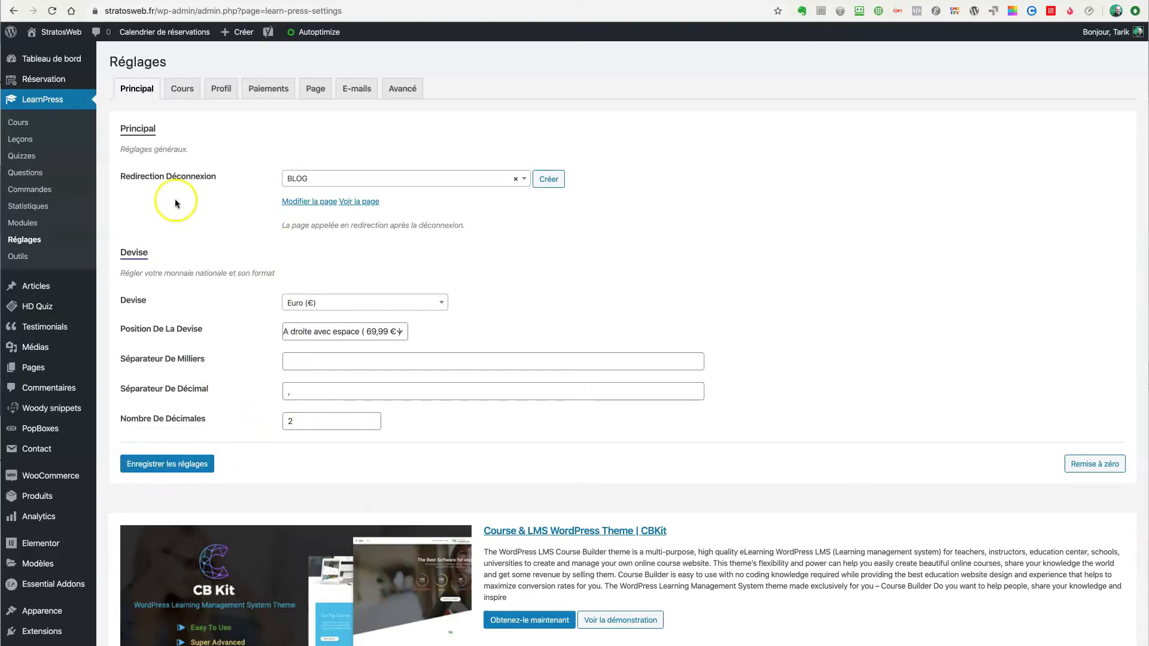
Open the LearnPress course settings and read the descriptions of the options for editing published courses
left_click(180, 93)
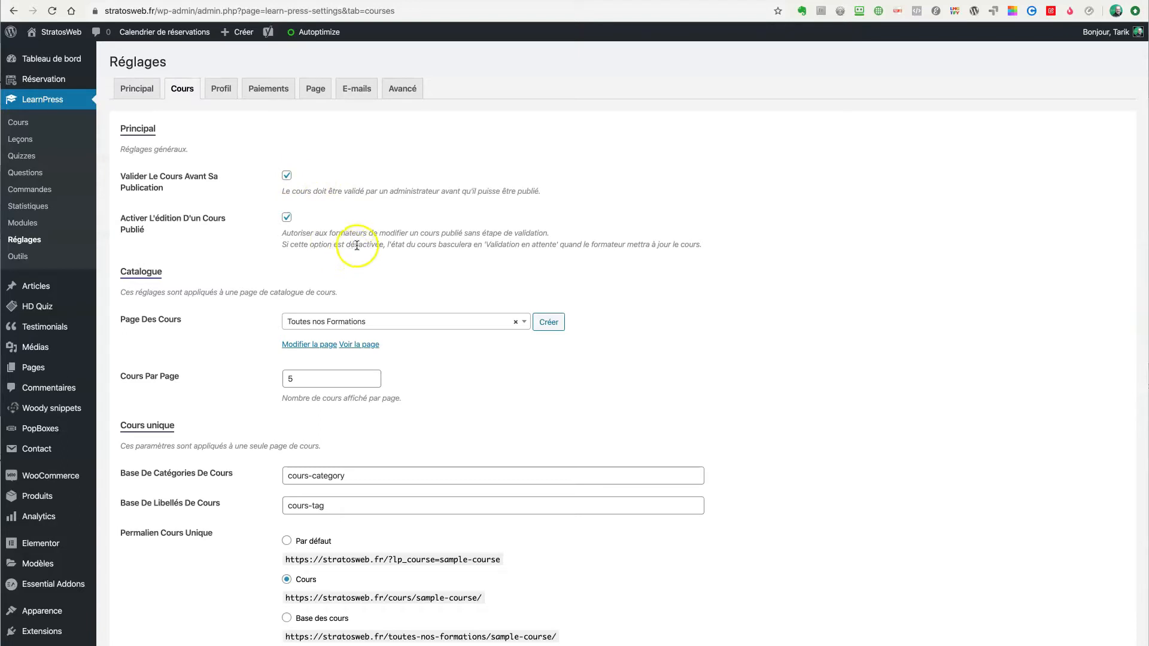
left_click_drag(311, 234, 473, 234)
left_click(439, 233)
left_click_drag(418, 245, 557, 246)
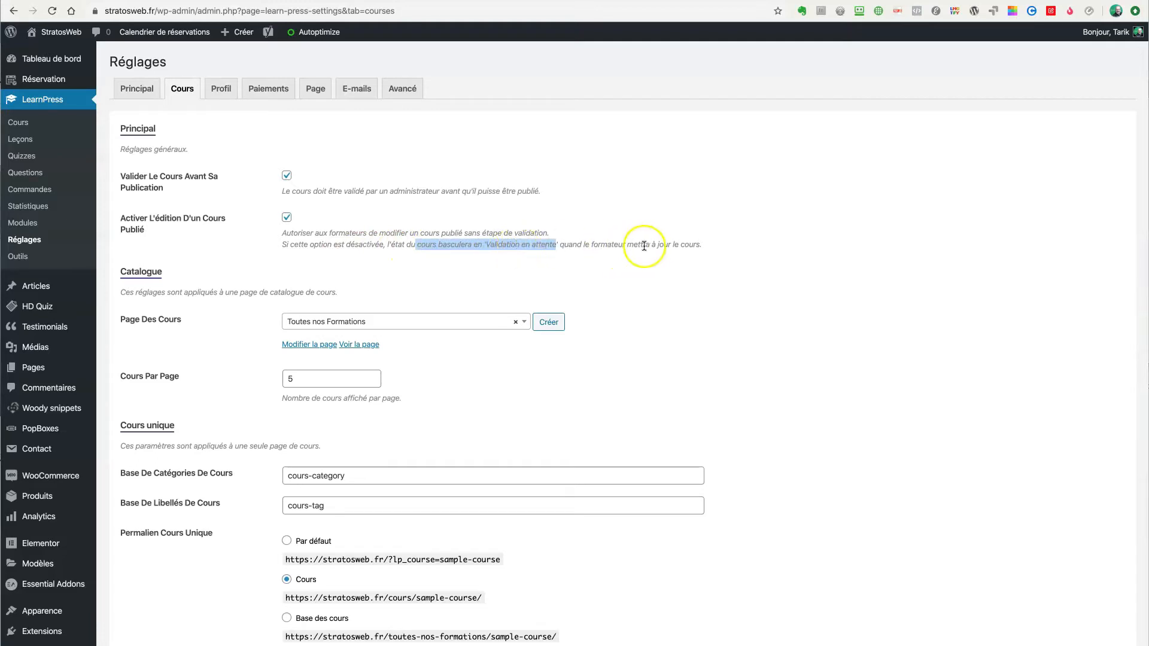
left_click(376, 246)
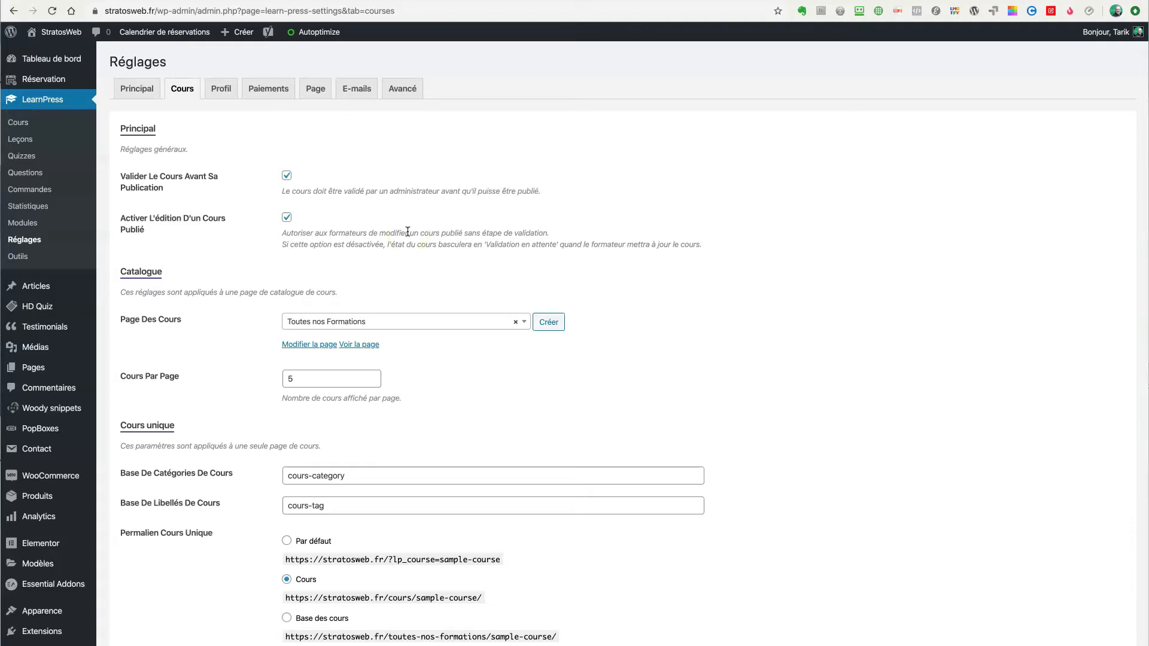
Turn off editing of published courses, read the related validation descriptions, and turn the option back on
left_click(286, 219)
left_click(287, 218)
left_click_drag(301, 191, 495, 190)
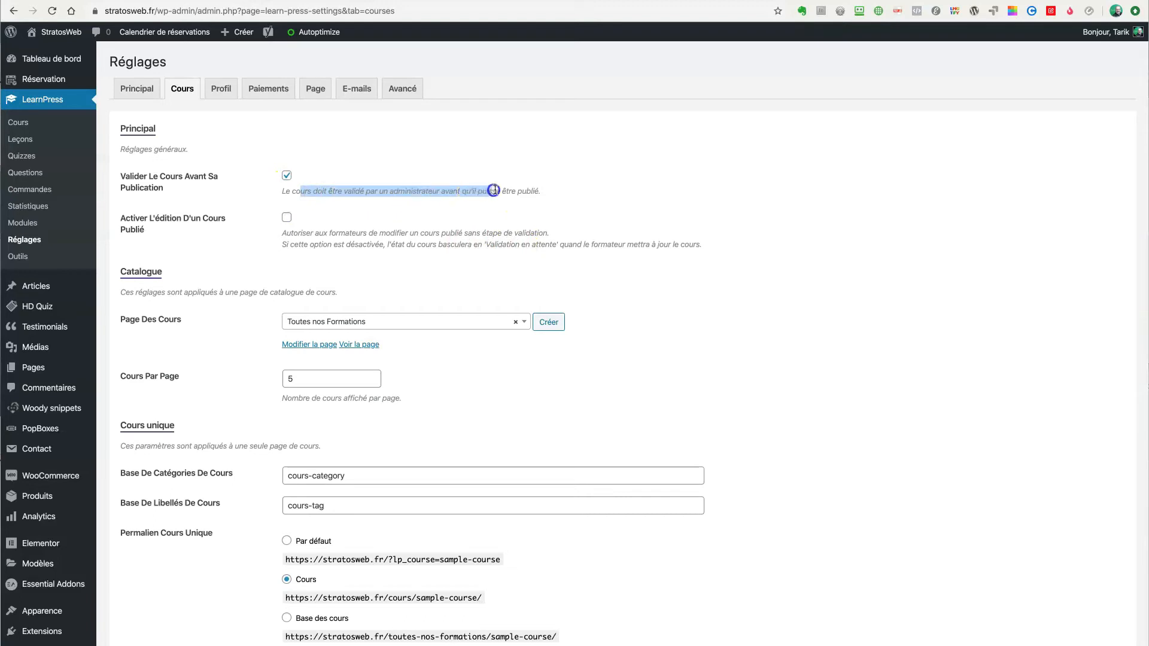
left_click(439, 195)
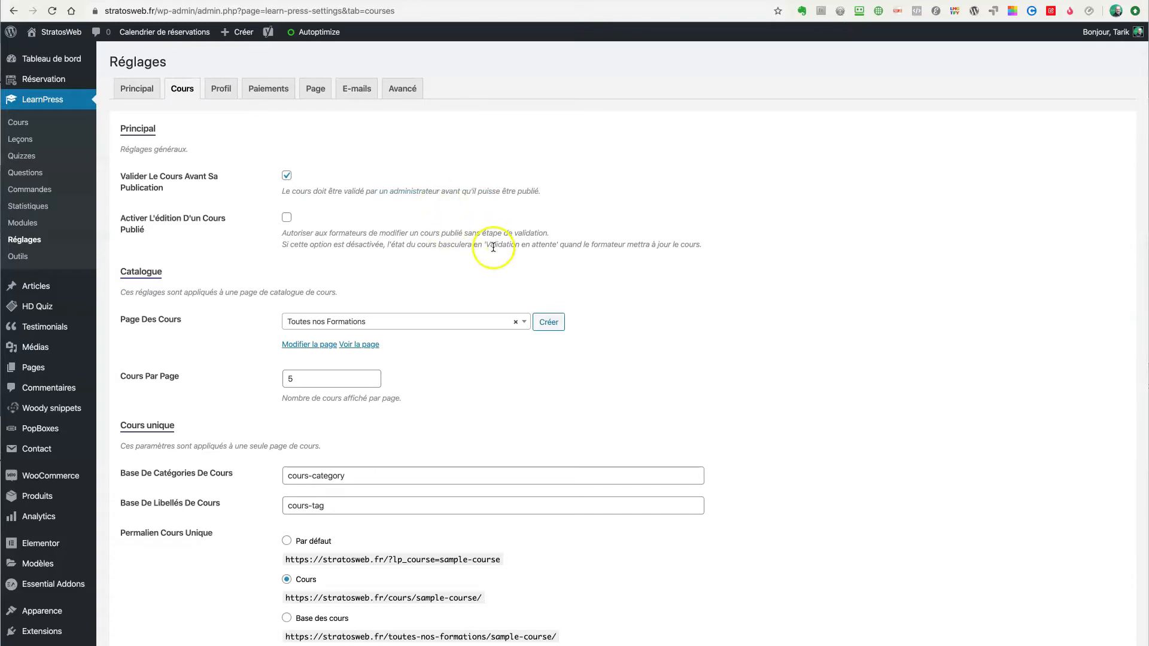
left_click_drag(486, 245, 558, 243)
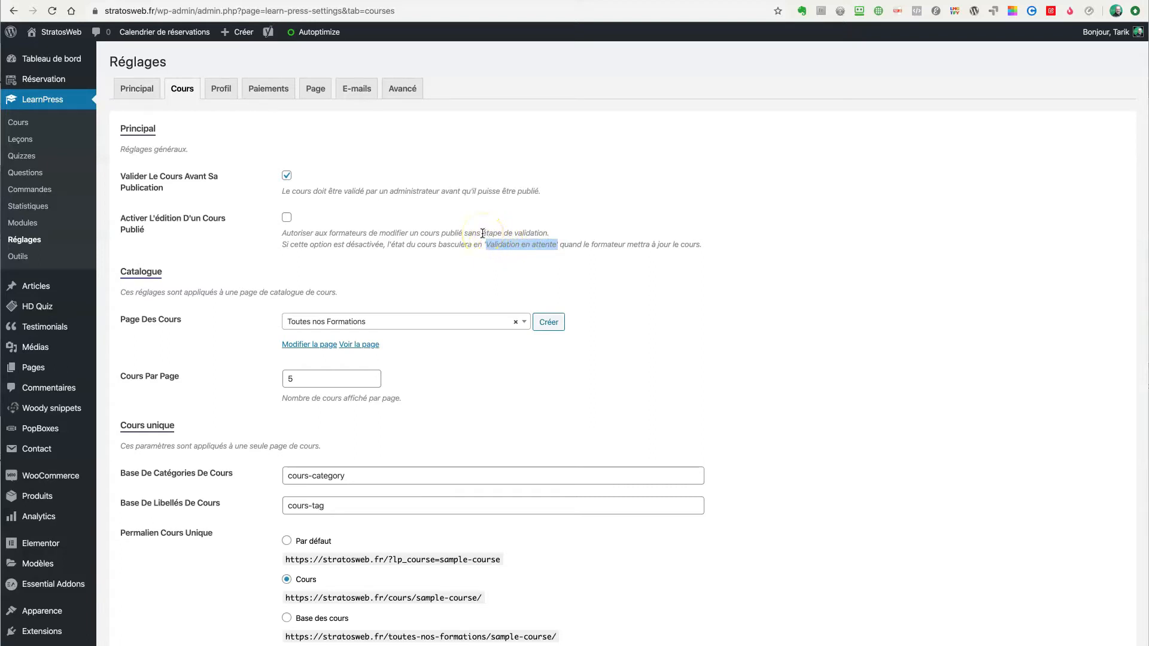
left_click(528, 262)
left_click(287, 217)
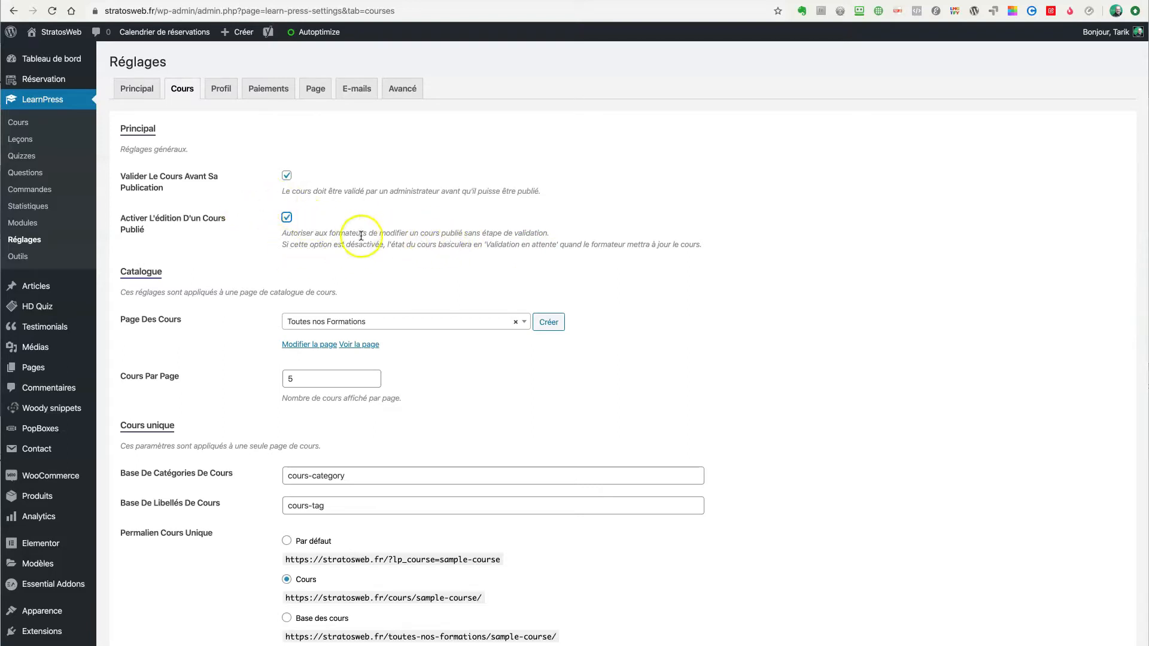
Browse the pages offered as the course catalogue page, keeping the current selection
scroll(410, 243, "down", 1)
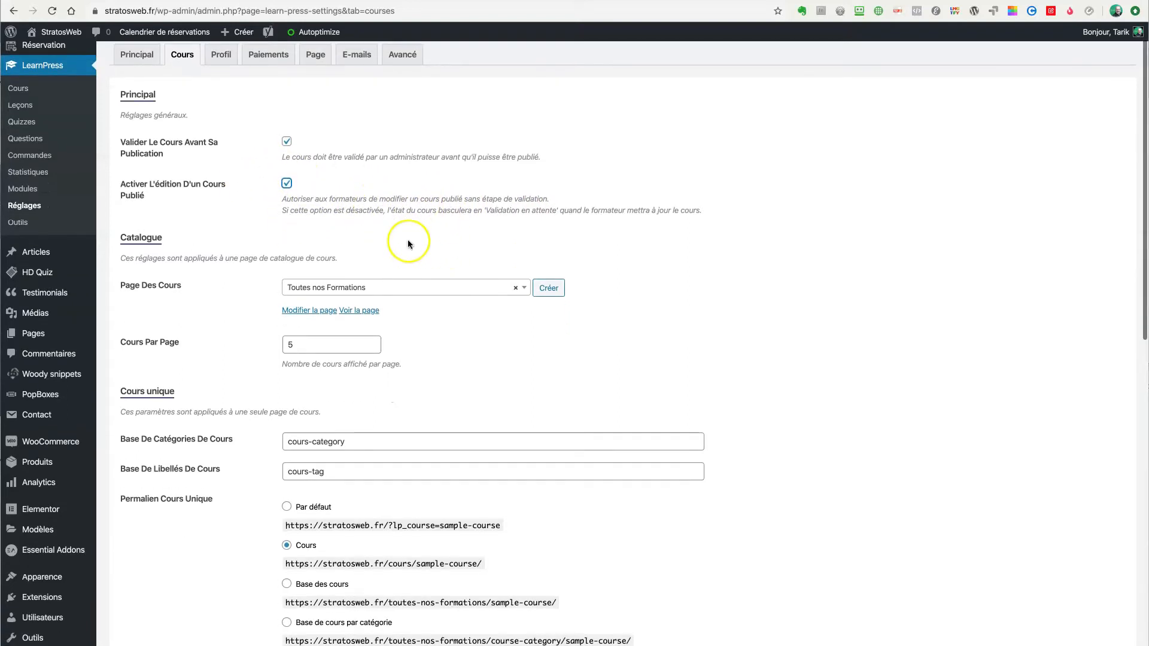
scroll(214, 274, "down", 2)
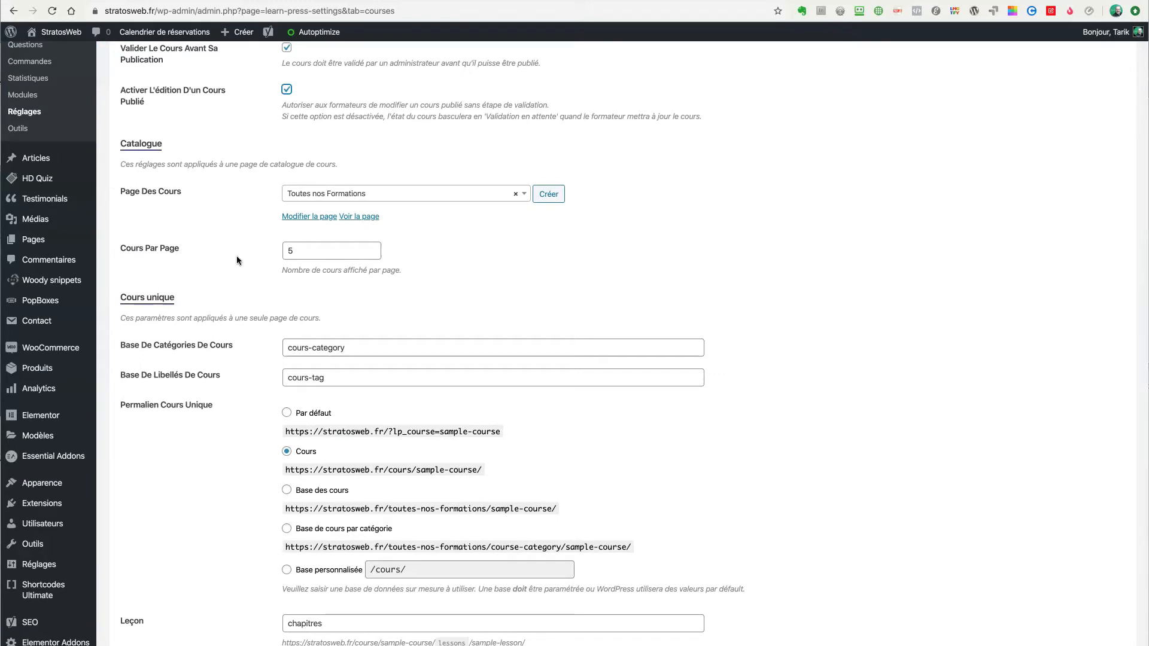
left_click(526, 197)
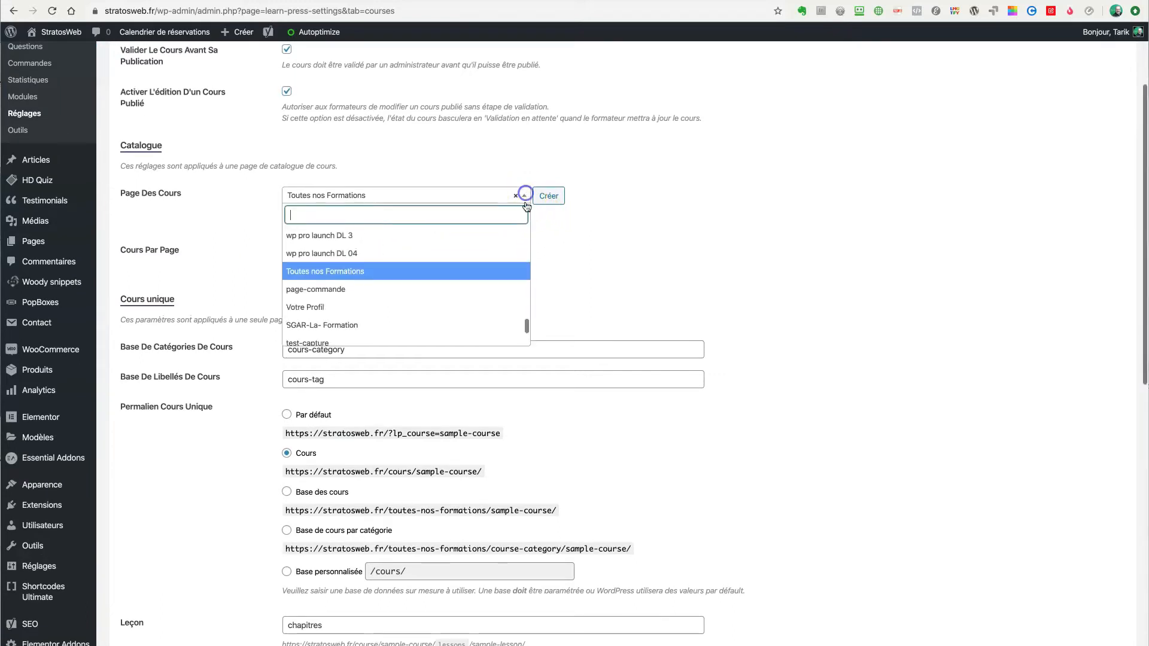
left_click(628, 233)
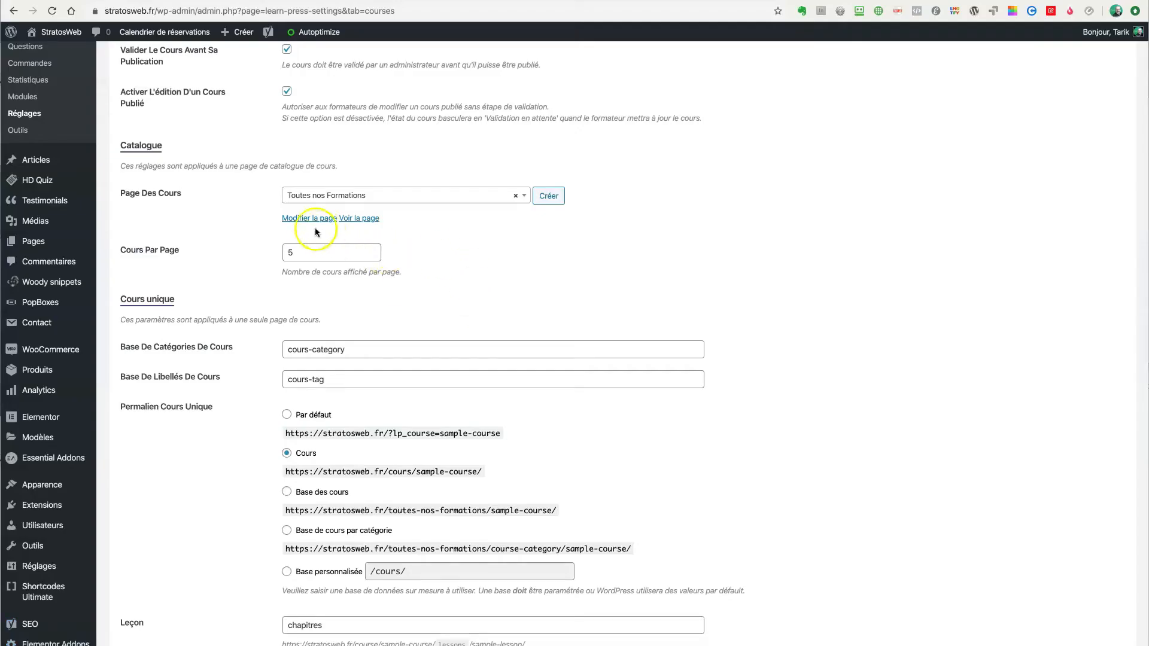
View the course catalogue page in a separate browser tab, inspect its address, and return to the LearnPress course settings
right_click(363, 222)
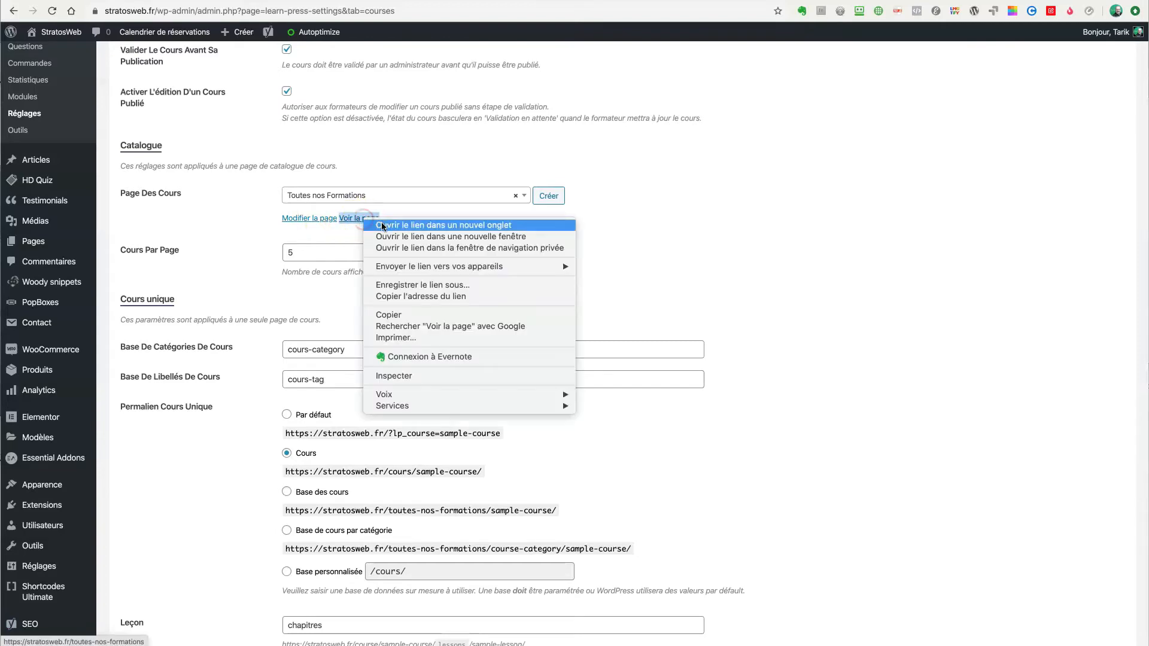
left_click(385, 222)
left_click(507, 0)
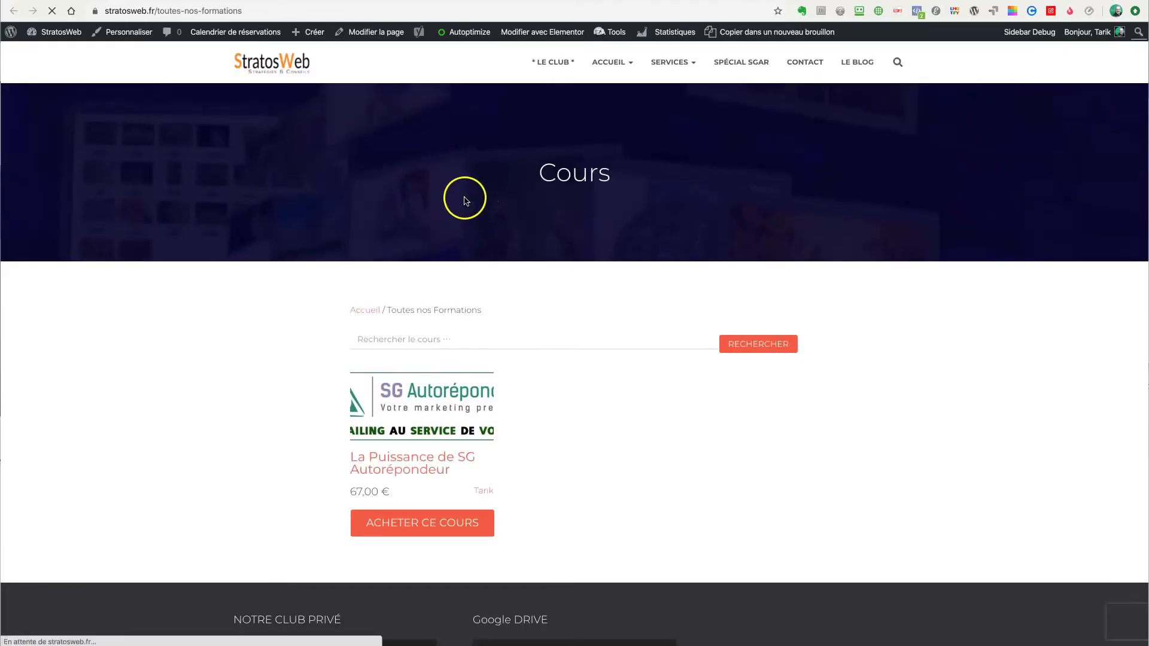
left_click(177, 11)
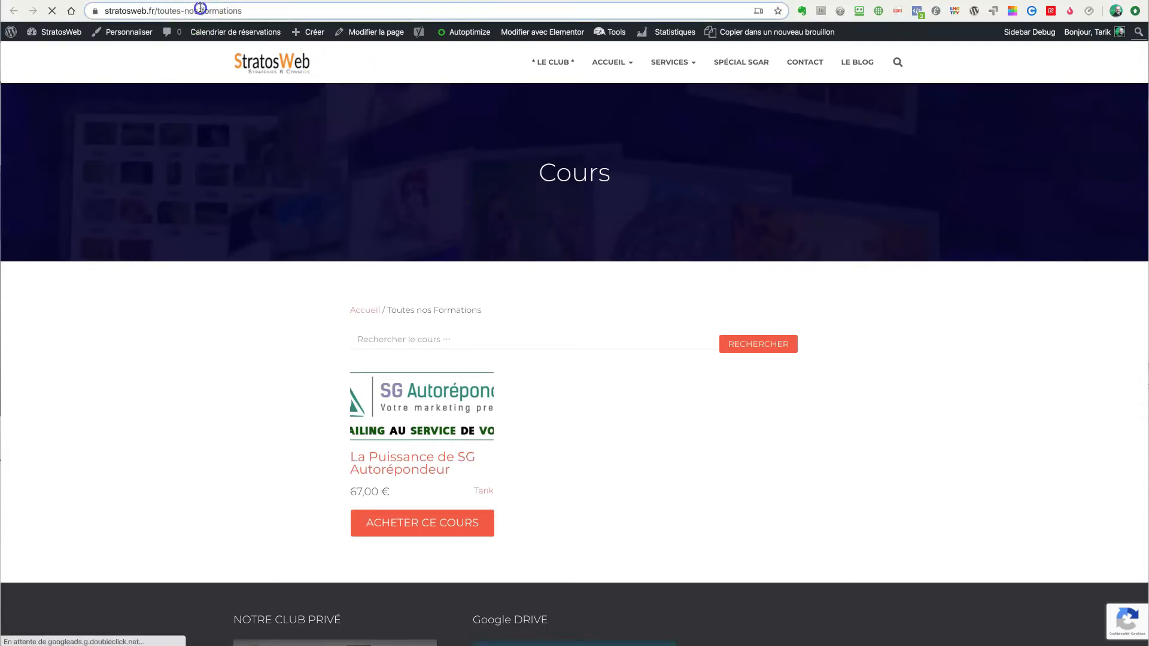
left_click(179, 11)
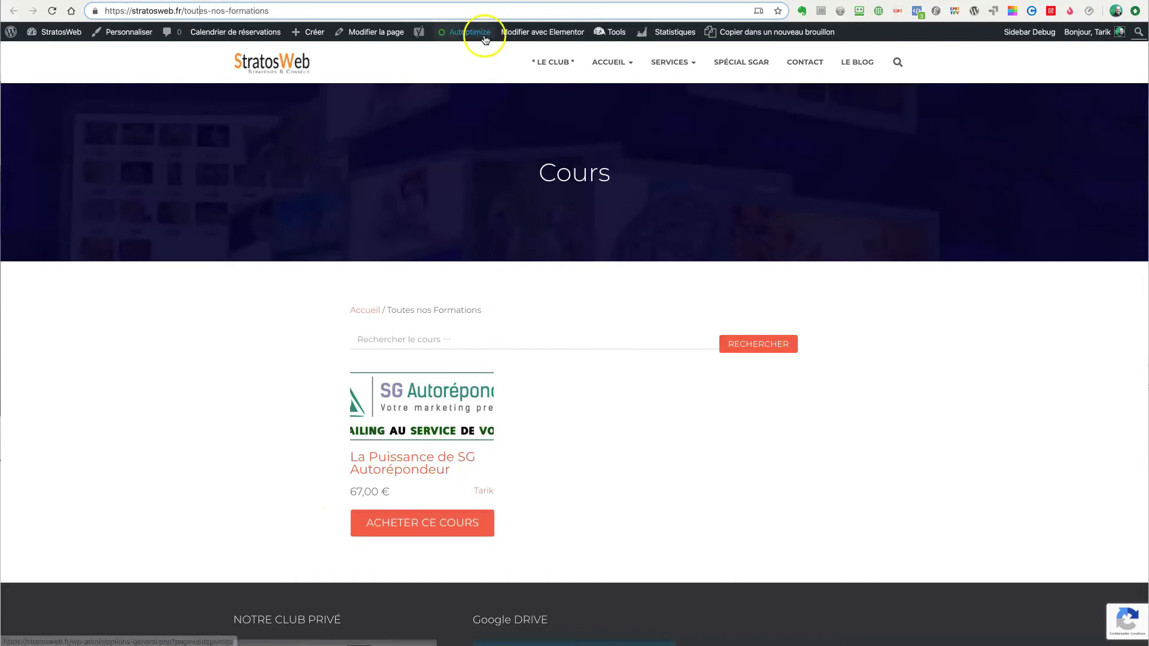
left_click(444, 0)
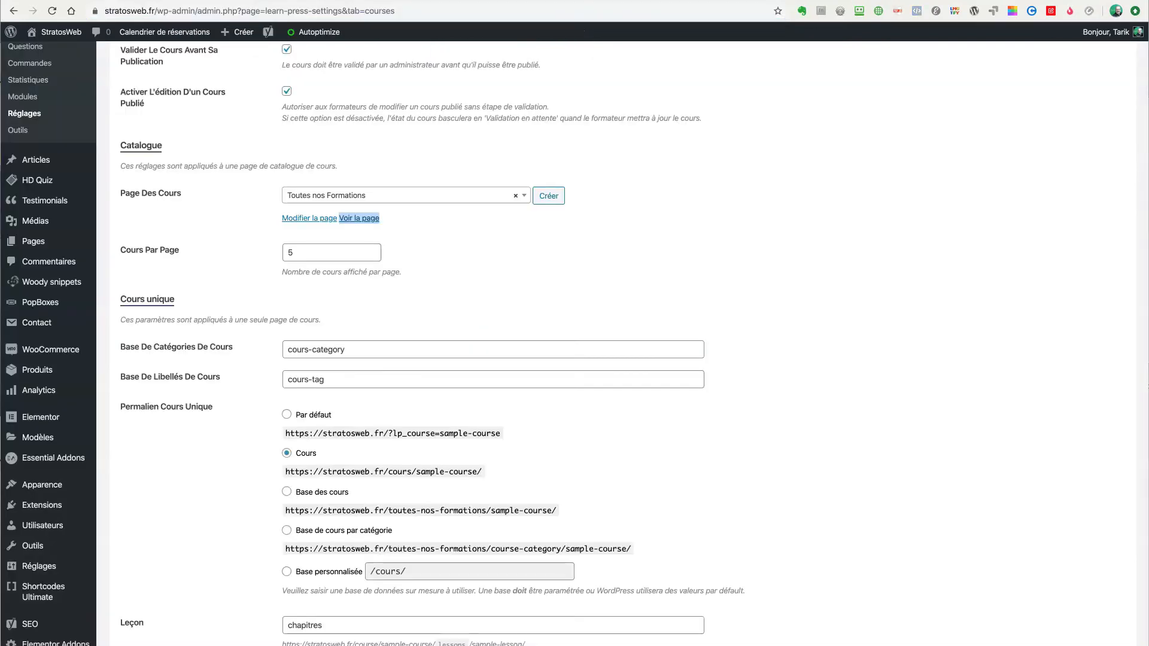
left_click(526, 274)
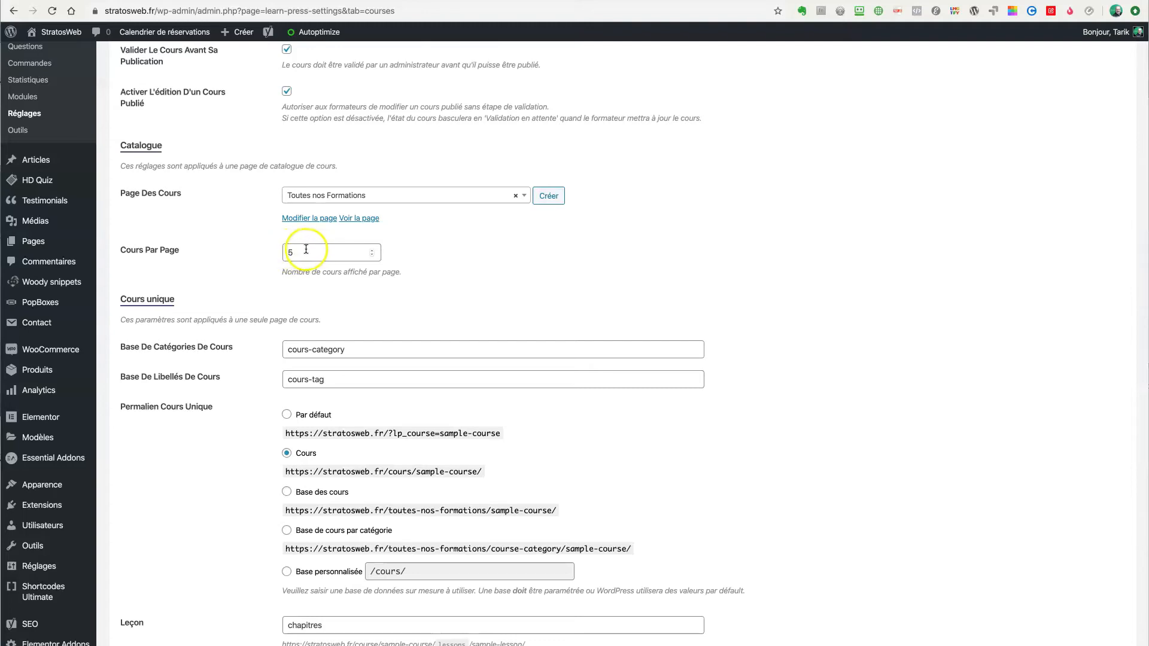
Examine the category base and tag base fields in the single-course settings
scroll(263, 270, "down", 5)
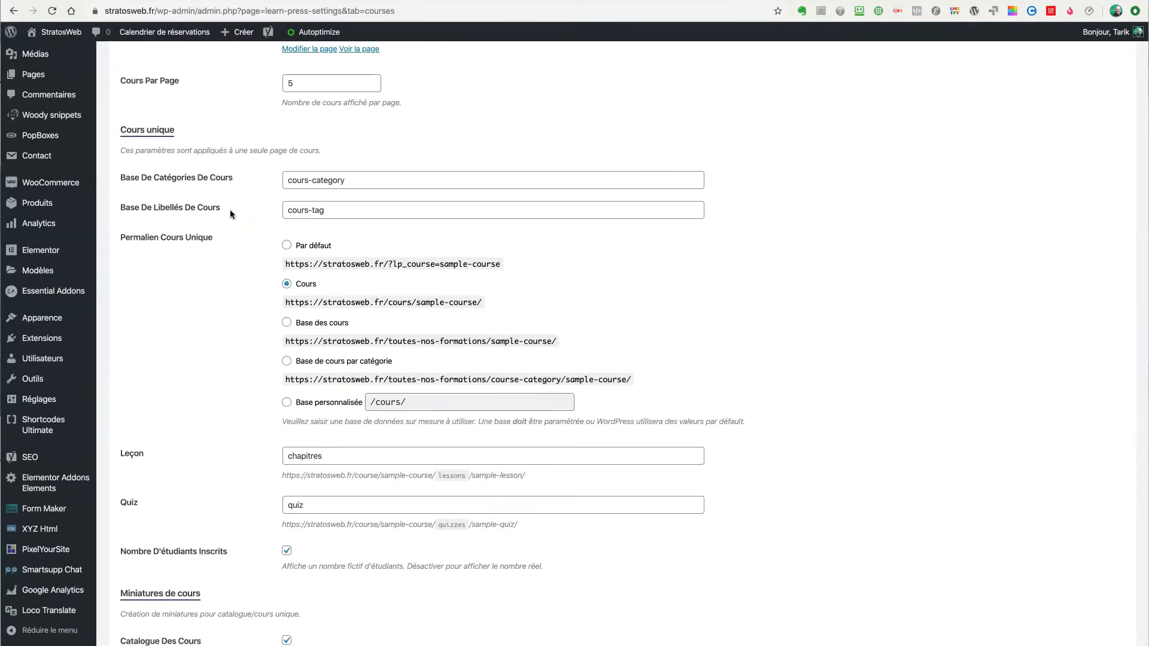
triple_click(354, 183)
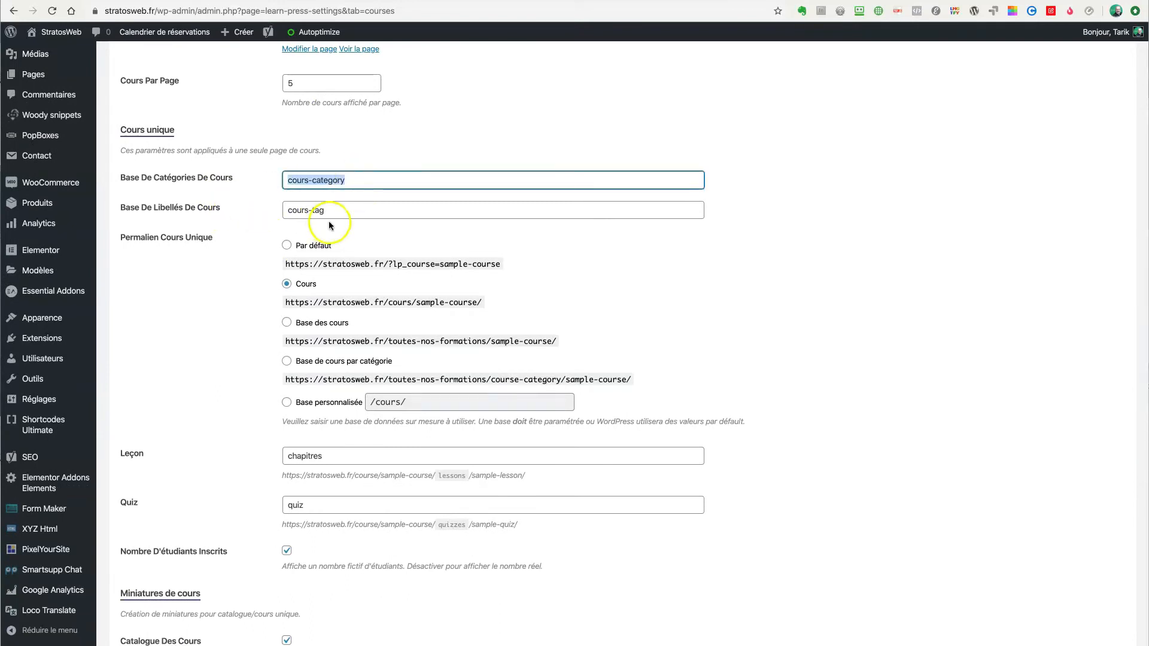
left_click_drag(328, 210, 264, 213)
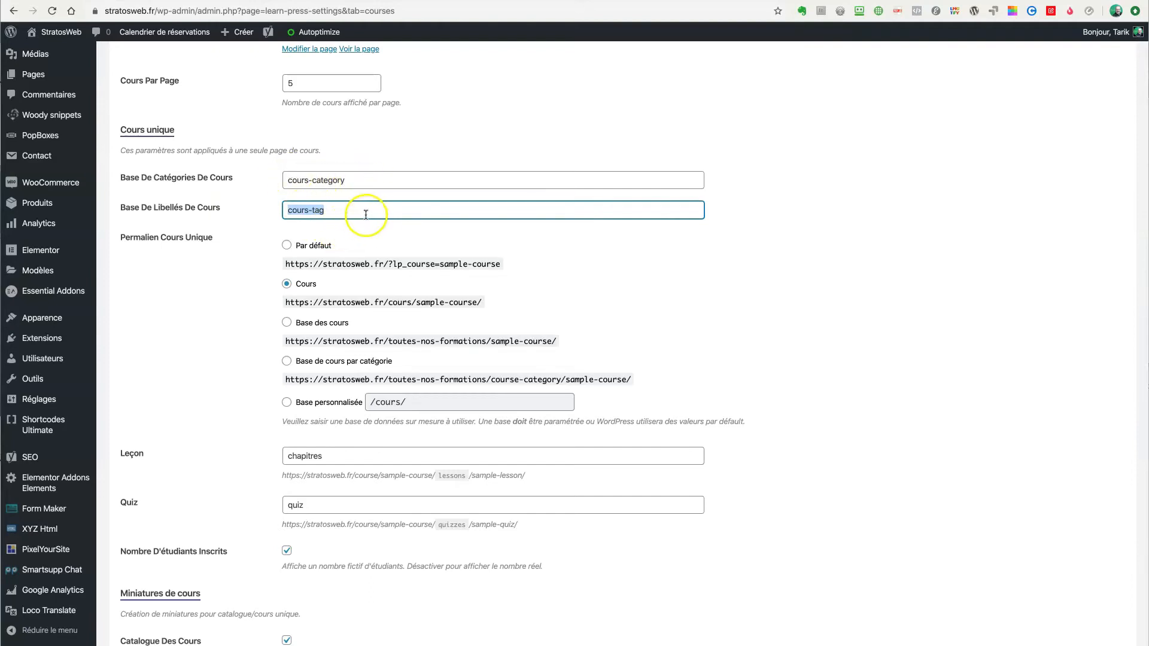
left_click(206, 274)
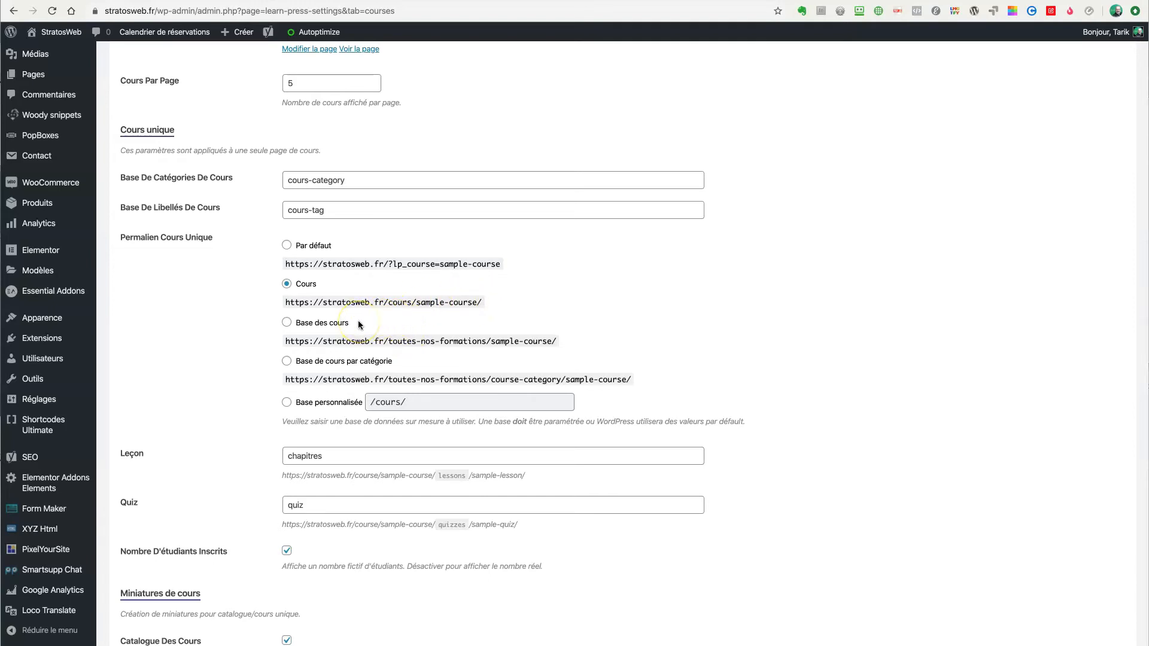
Open the WordPress permalink settings in a new tab, set the permalink structure to Titre de la publication, and save the changes
mouse_move(30, 401)
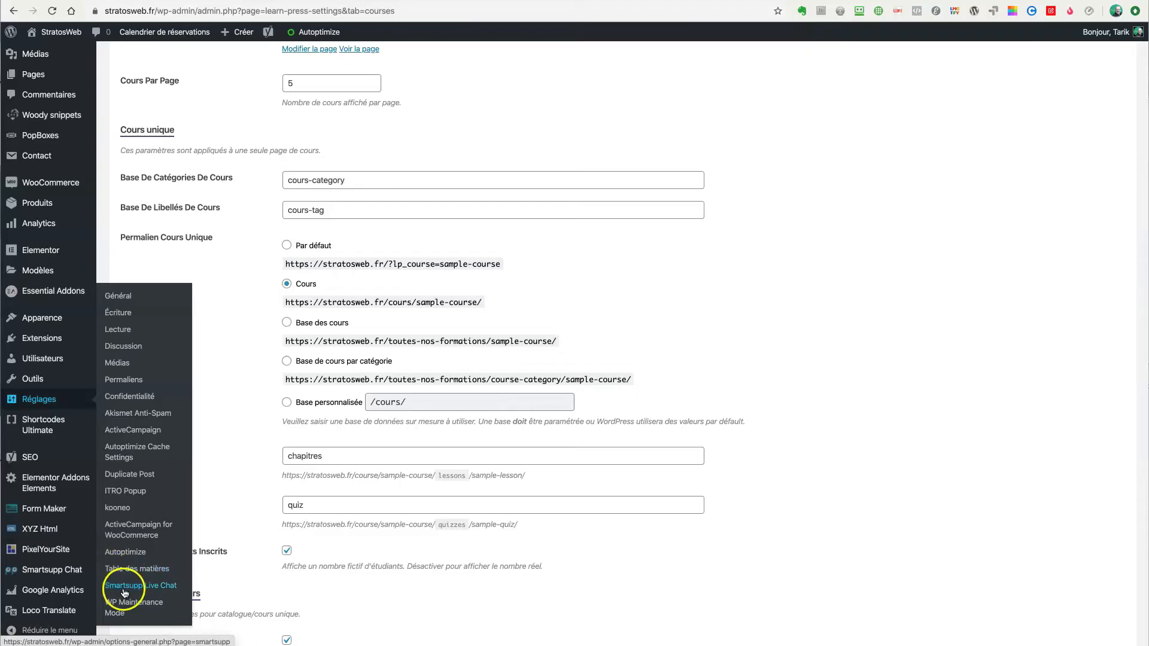
right_click(121, 381)
left_click(157, 385)
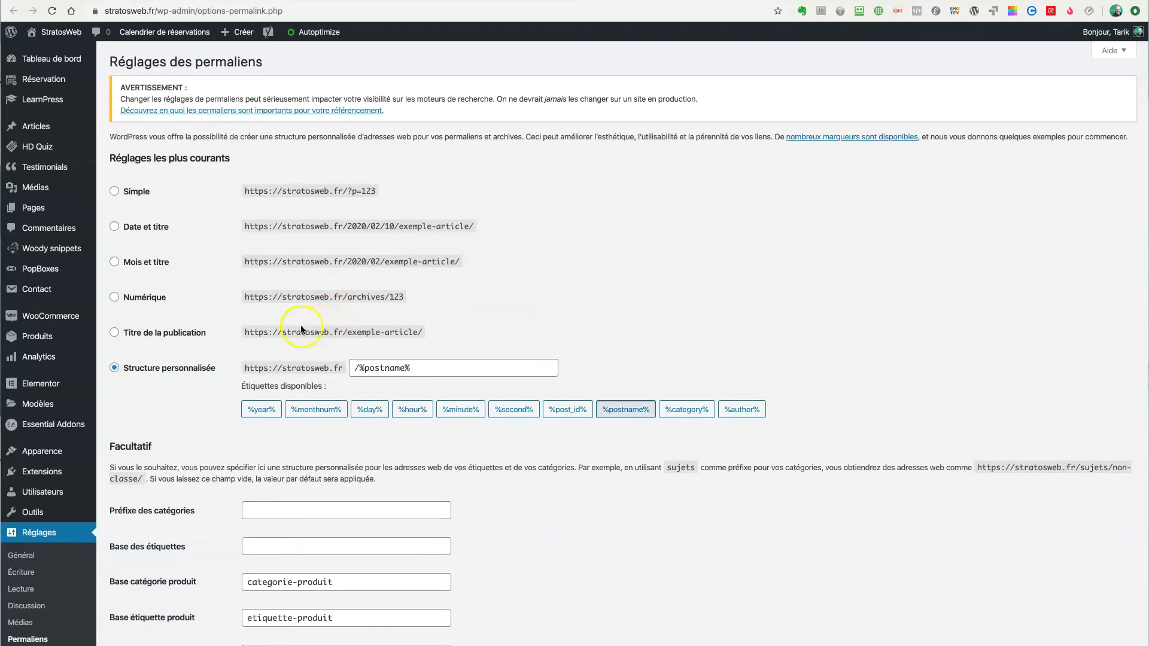
left_click(115, 333)
scroll(191, 459, "down", 2)
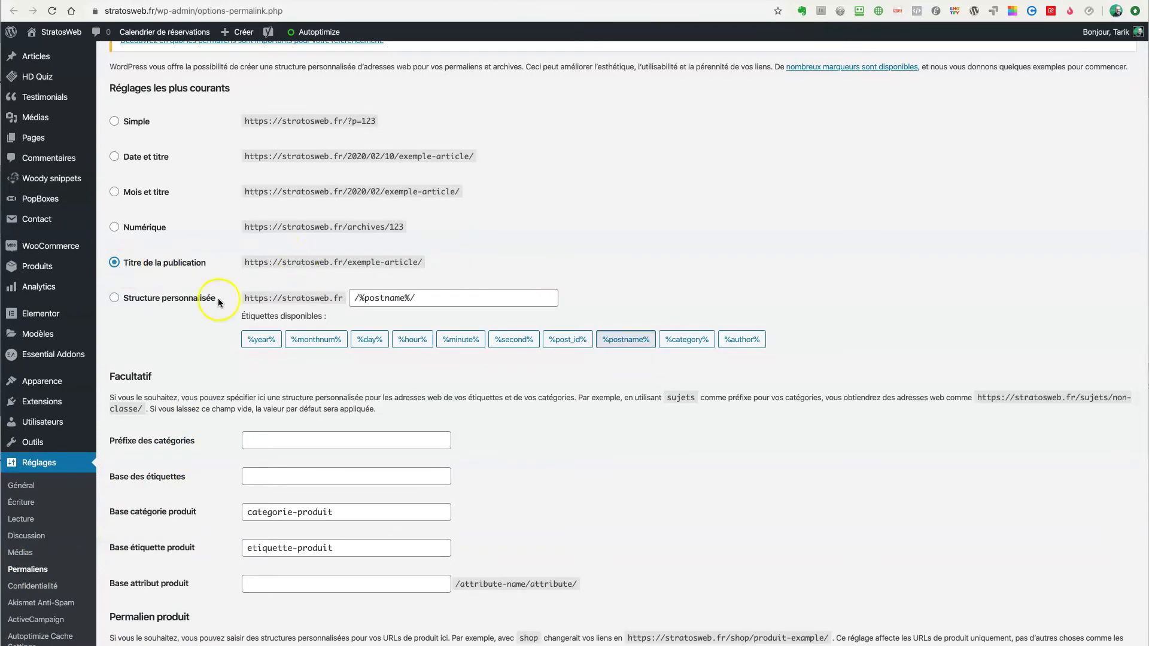
scroll(191, 335, "down", 3)
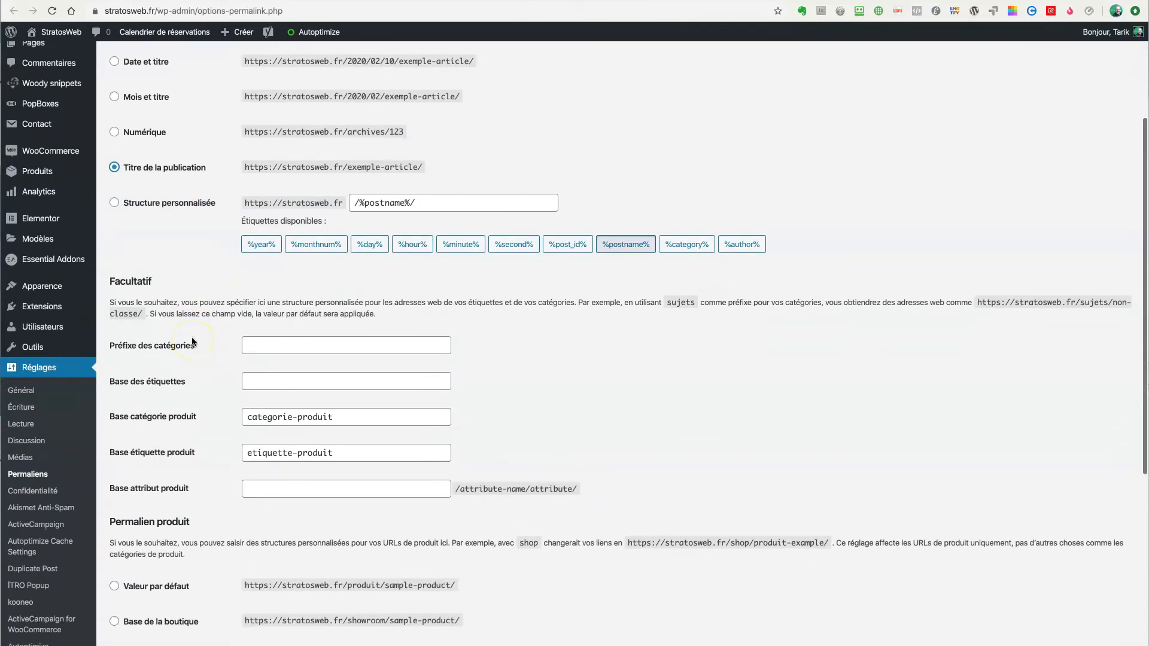
scroll(195, 329, "up", 3)
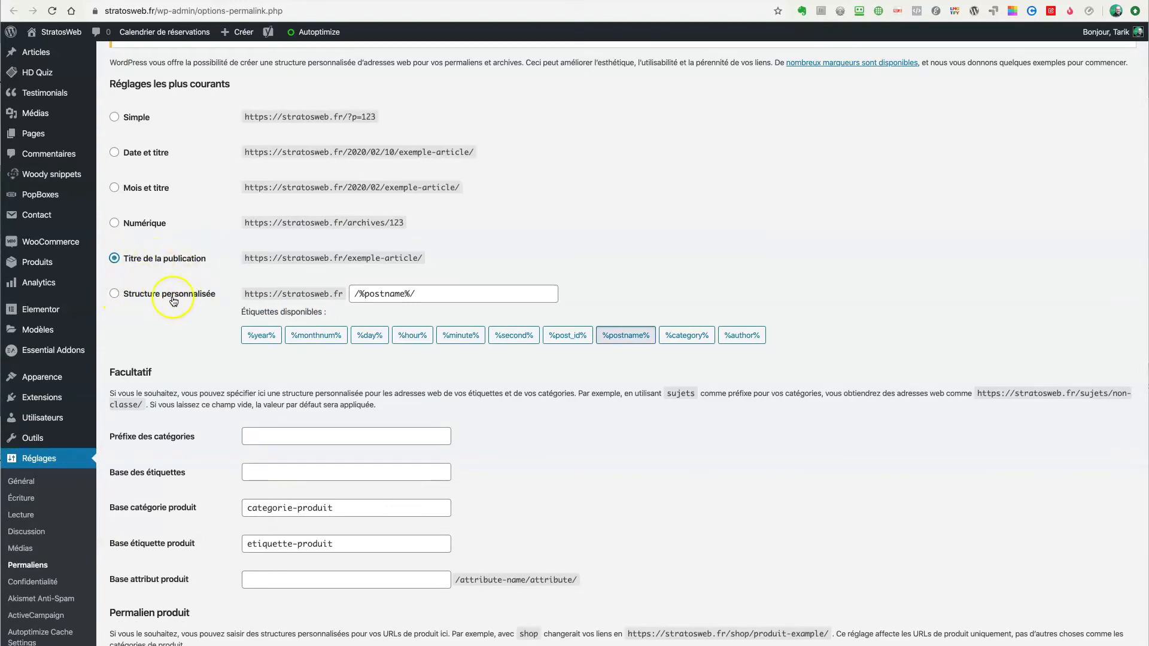
scroll(198, 289, "down", 5)
scroll(201, 352, "down", 1)
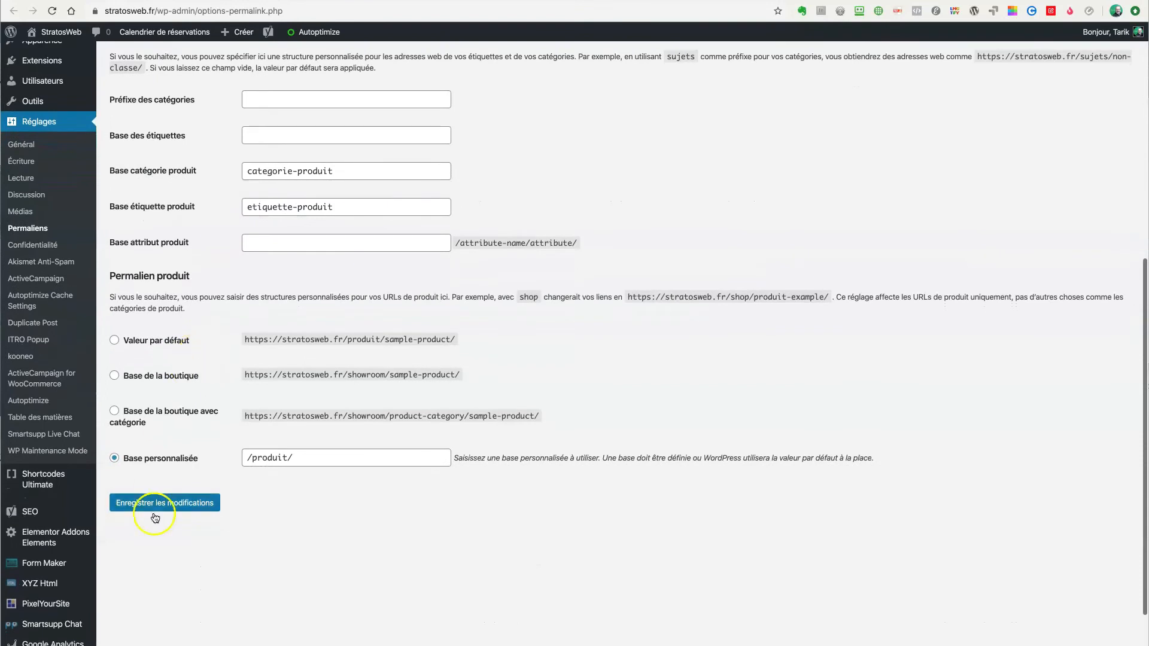
left_click(163, 504)
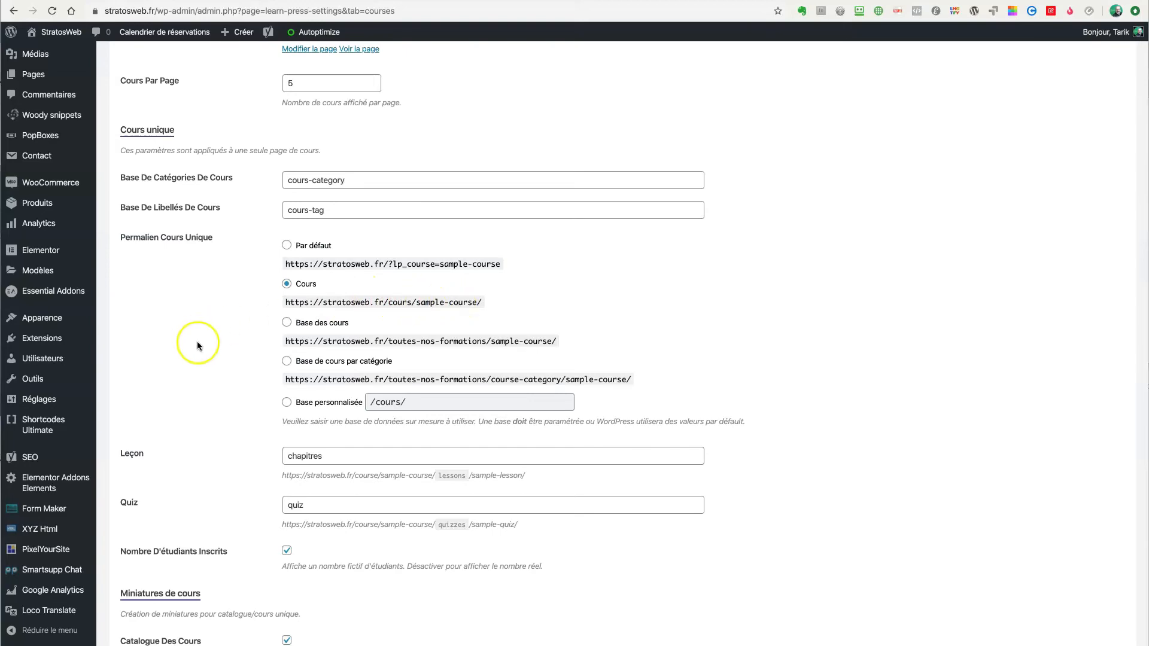
Examine the lesson and quiz slug fields in the LearnPress single-course settings
scroll(198, 341, "down", 5)
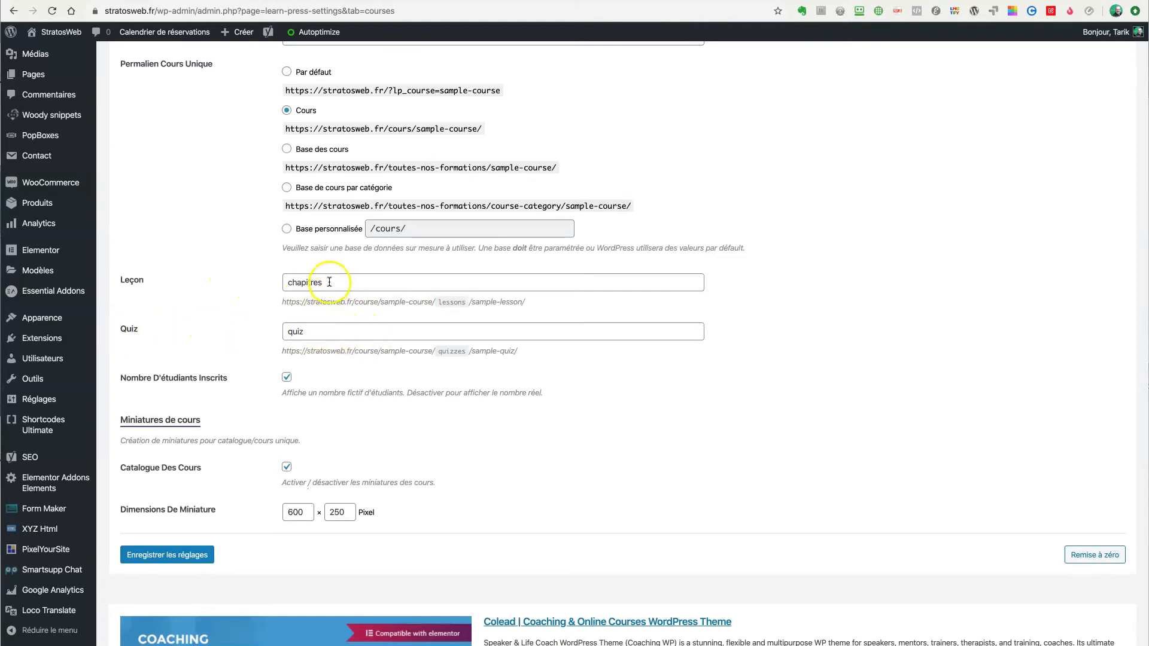
double_click(284, 282)
double_click(281, 332)
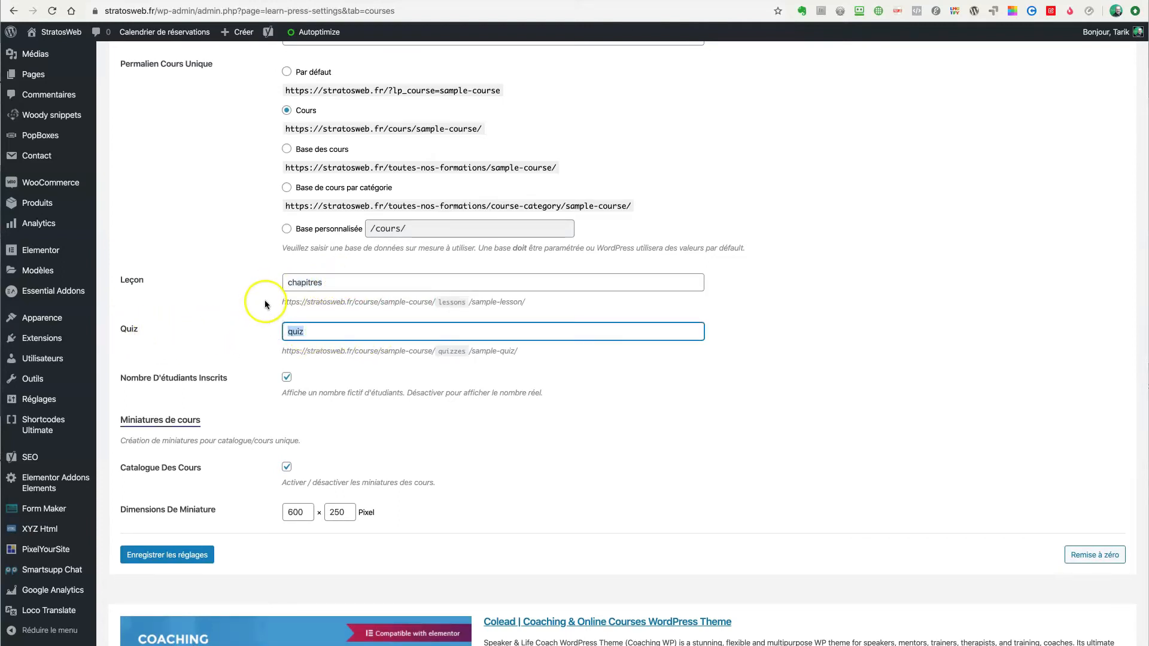
left_click(183, 364)
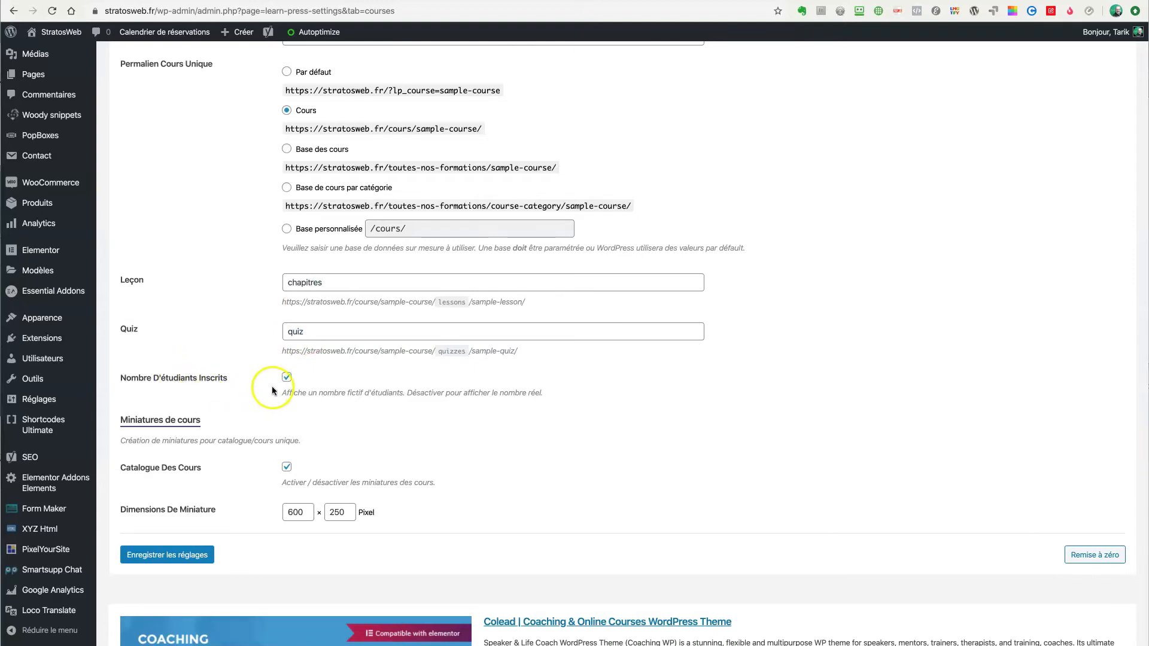
Turn the enrolled student count option off and back on
scroll(272, 389, "down", 2)
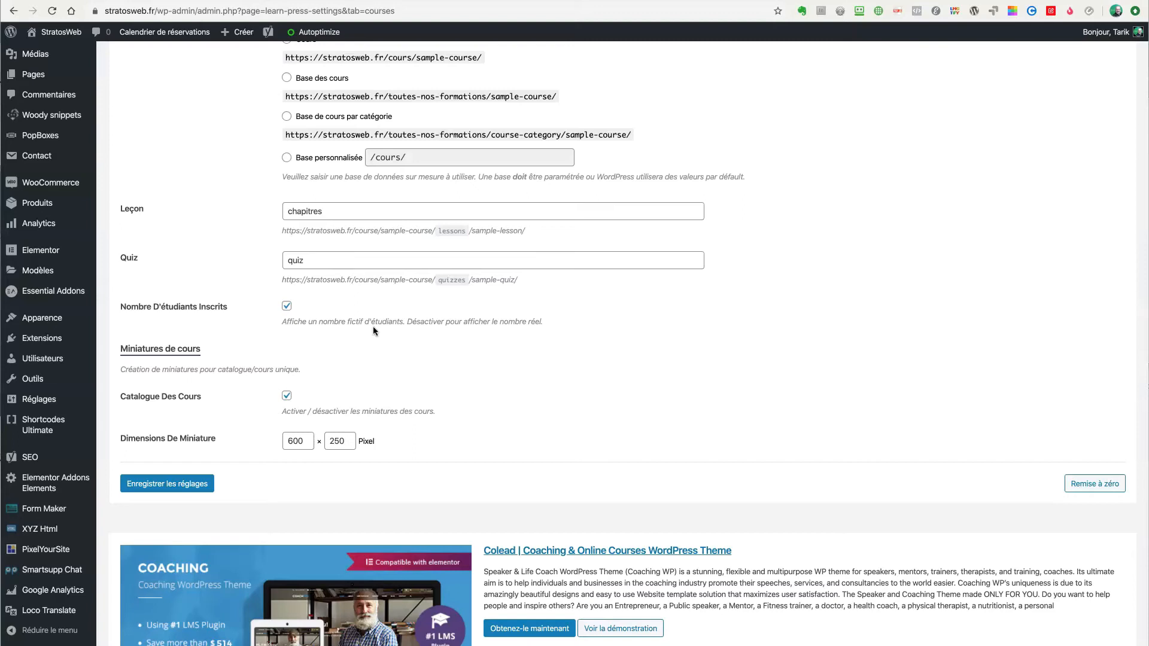
left_click(287, 307)
left_click(287, 306)
Review the course thumbnail options and dimensions, and return to the beginning of the course settings
scroll(431, 351, "down", 3)
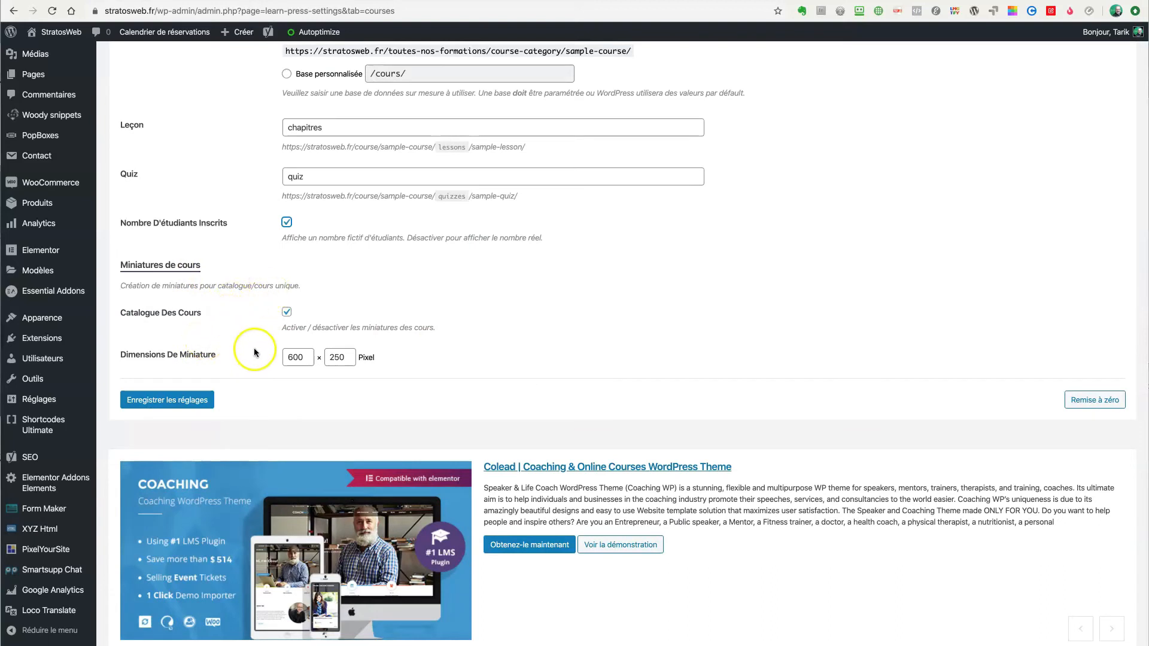
scroll(264, 353, "up", 1)
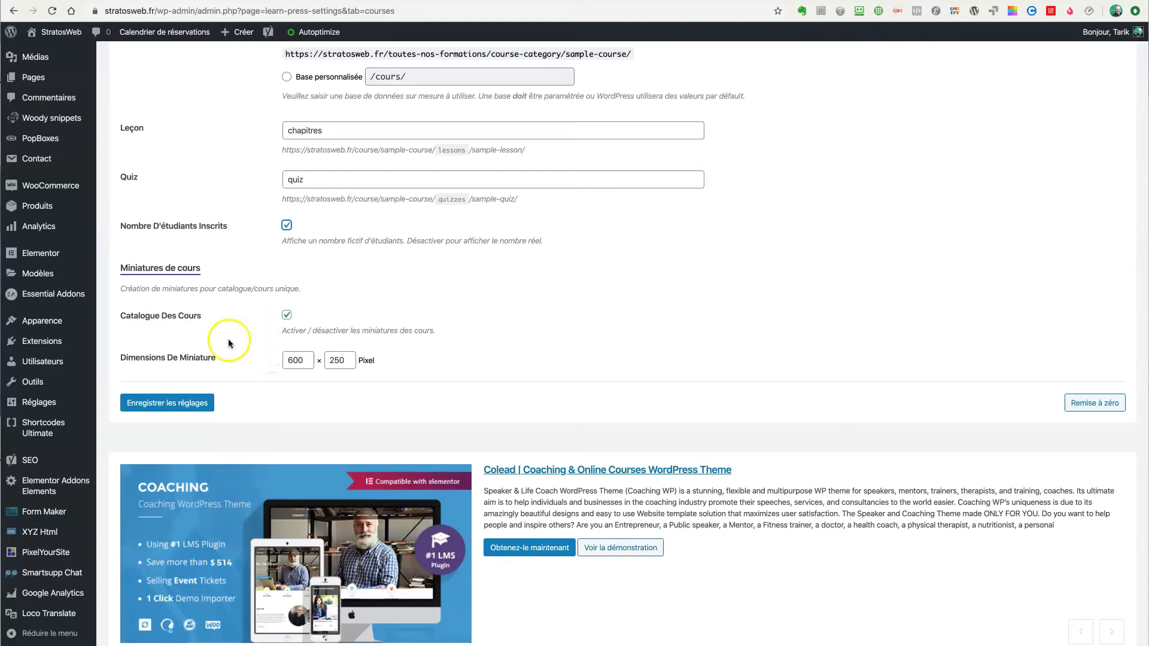
scroll(248, 250, "up", 12)
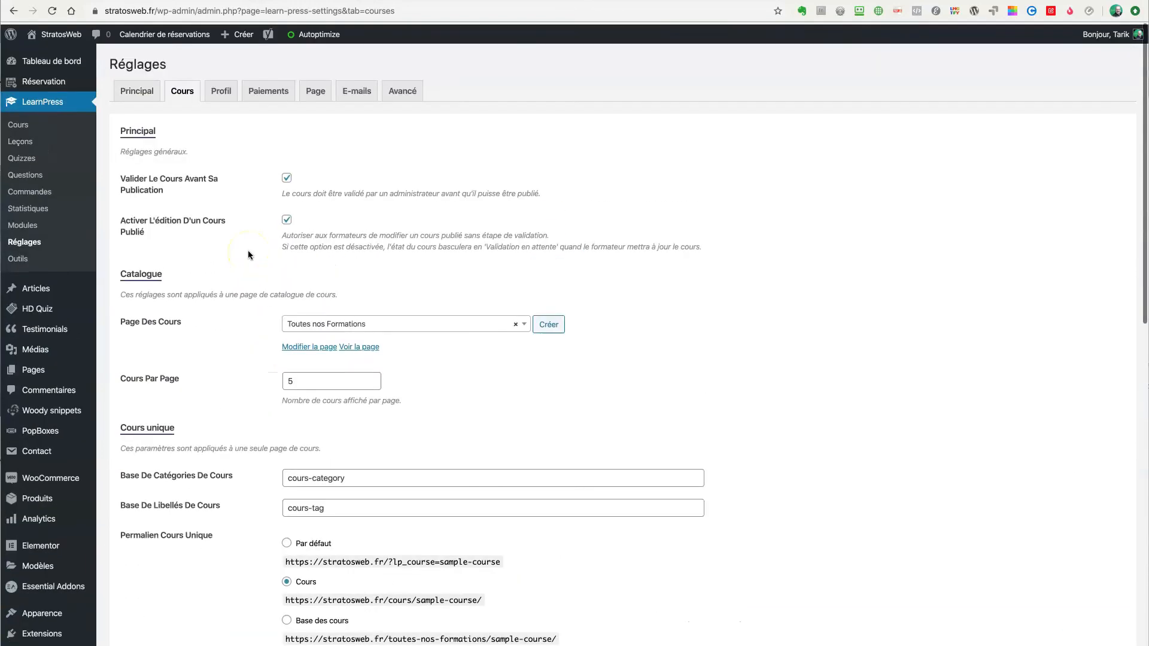
Open the LearnPress profile settings and review the pages available for Page Du Profil without changing the selection
left_click(220, 91)
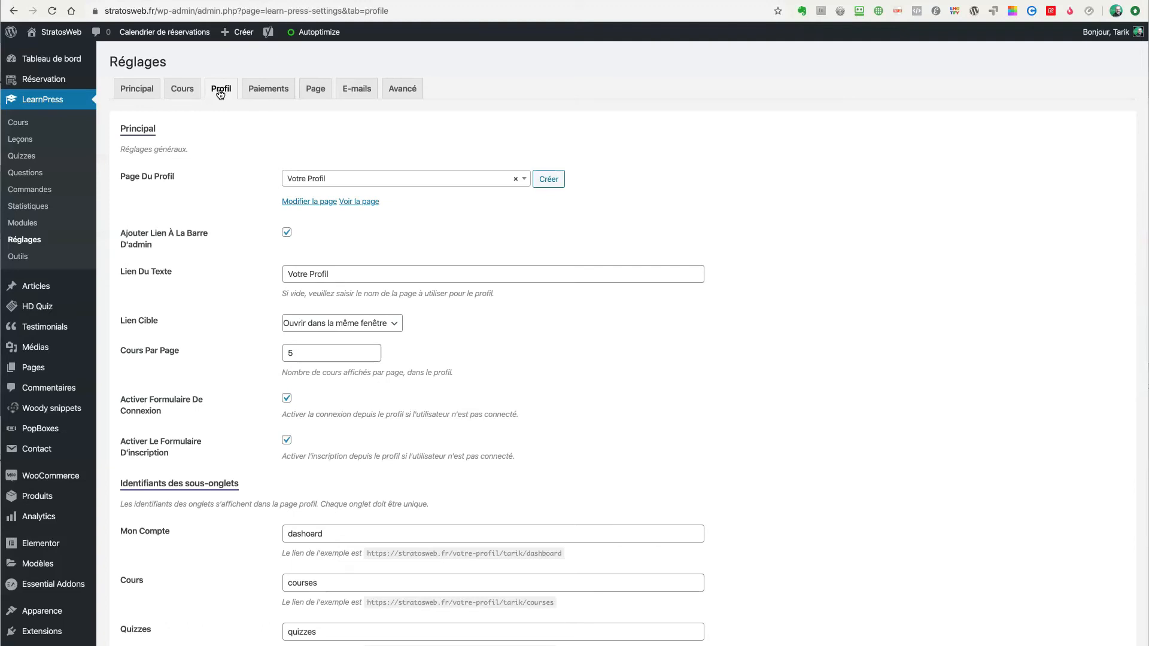
left_click(251, 167)
mouse_move(1114, 34)
left_click(524, 179)
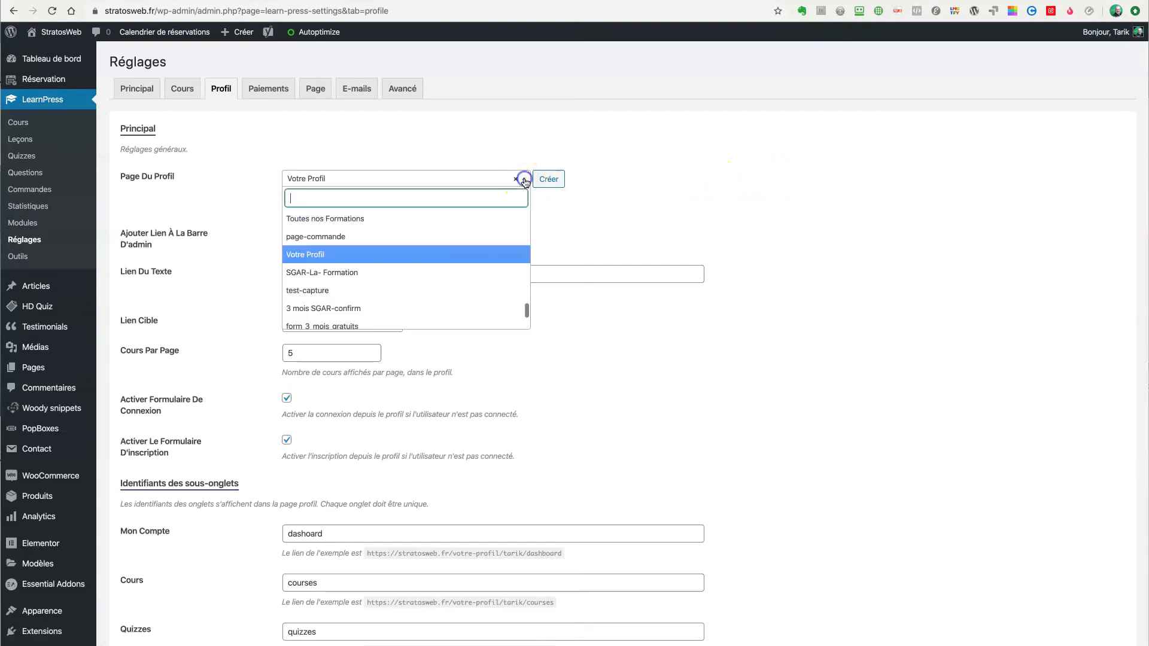
left_click(679, 218)
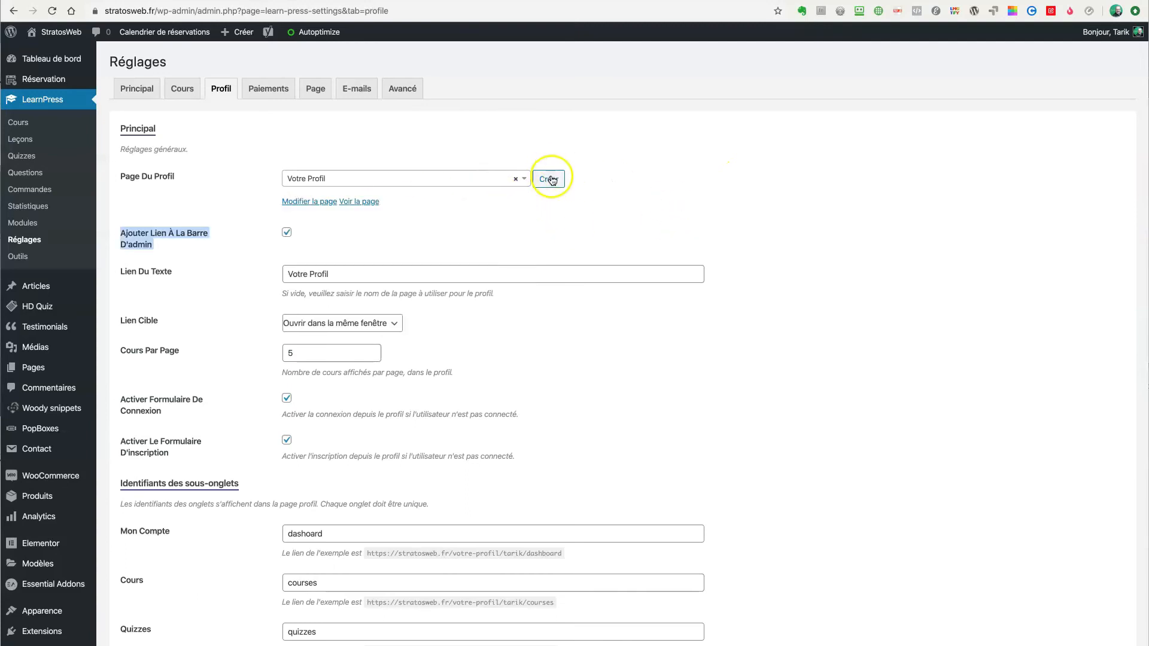
left_click(549, 226)
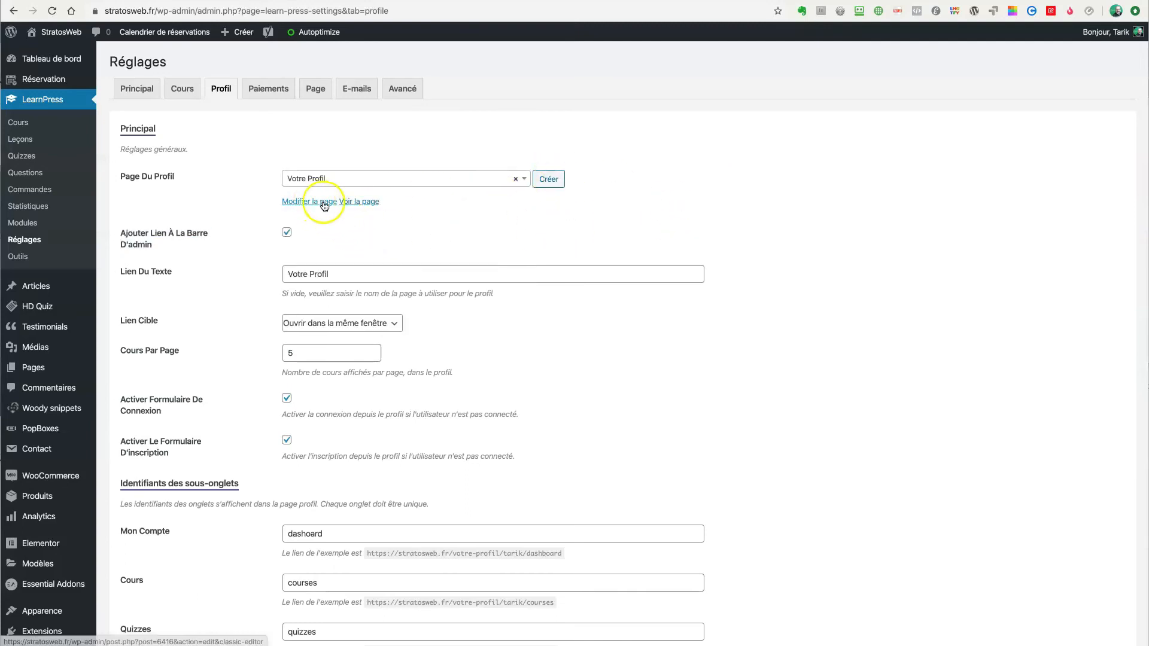
View the assigned profile page in a new tab, examine its biography and account sections, and return to the profile settings
right_click(358, 201)
left_click(383, 207)
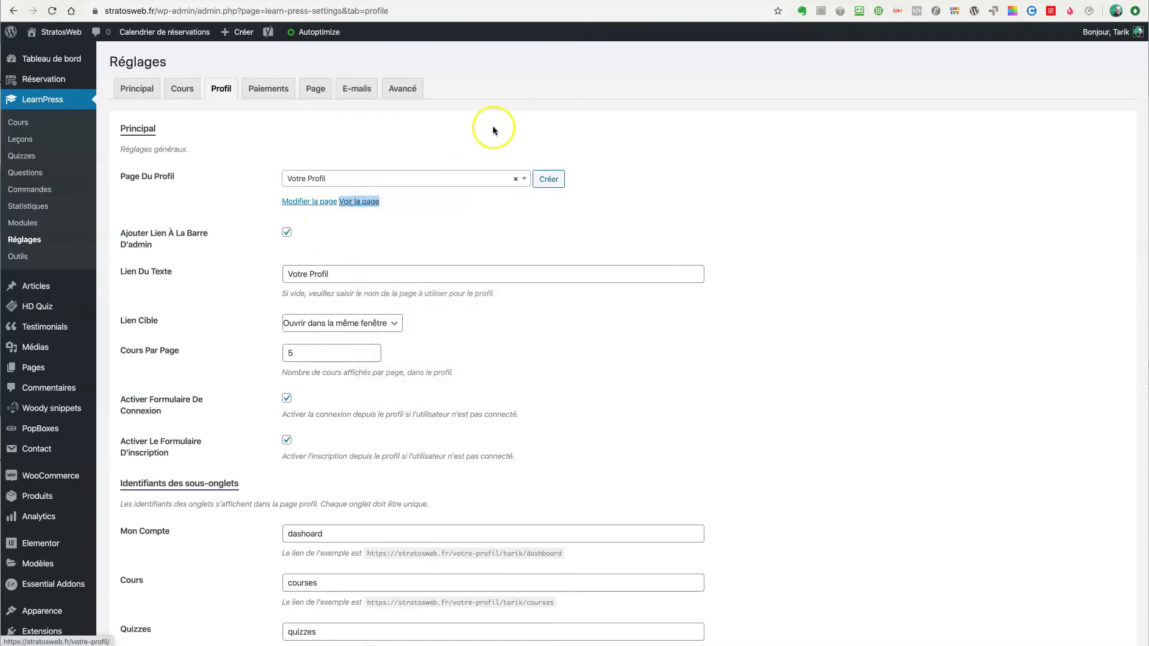
left_click(513, 2)
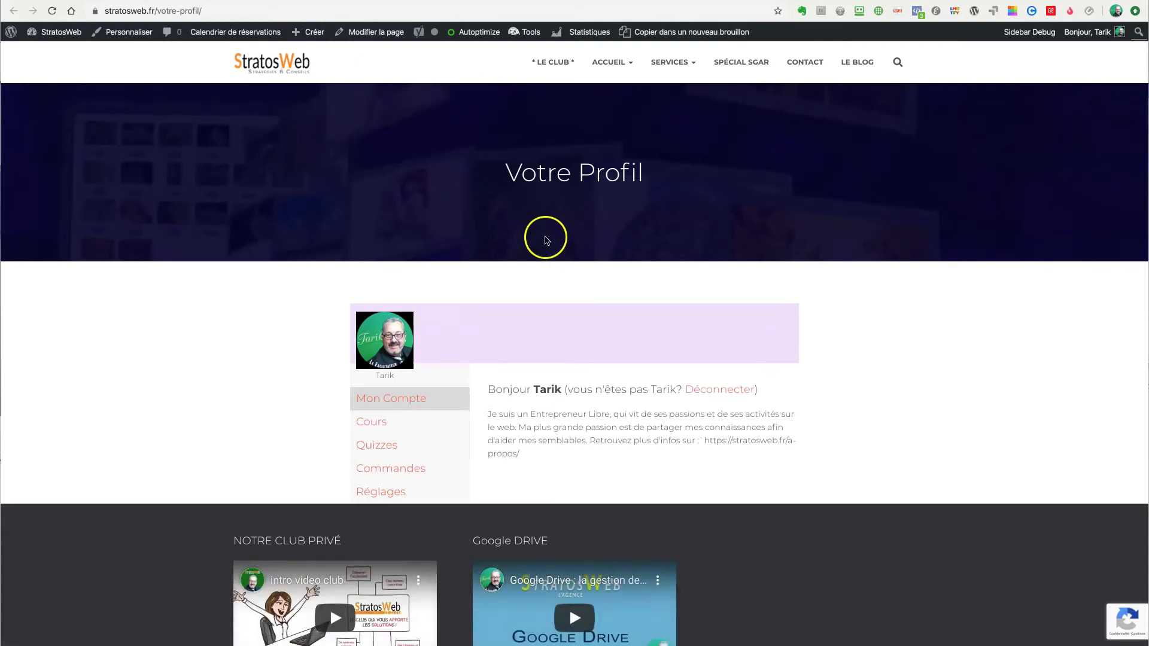
scroll(546, 240, "down", 3)
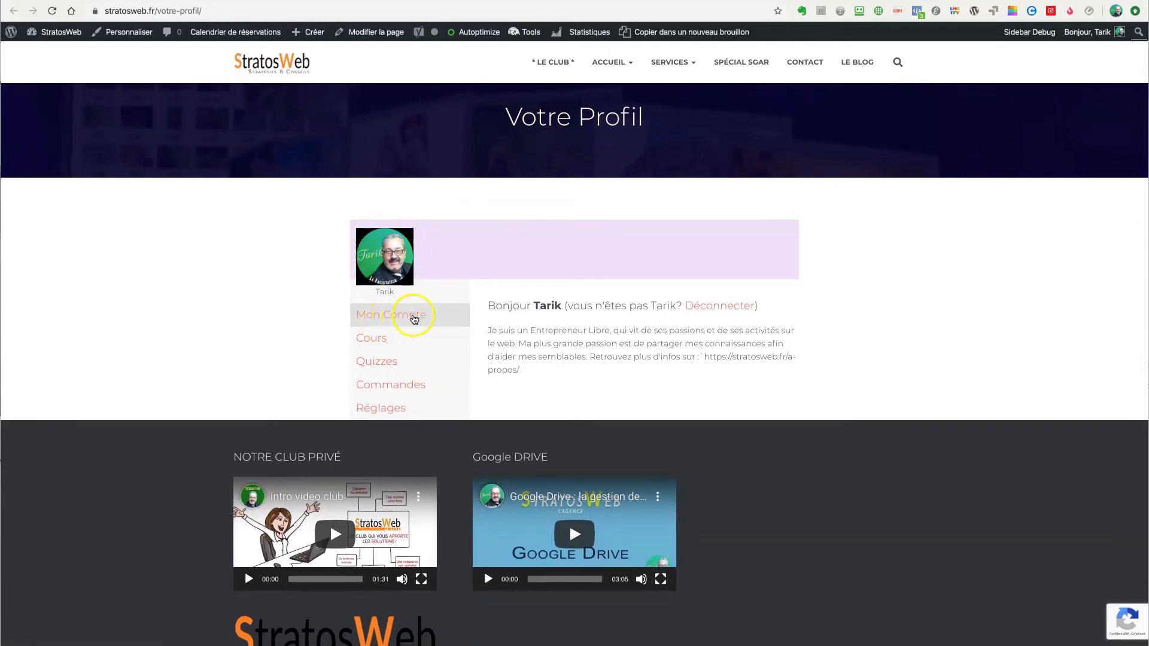
left_click_drag(576, 331, 571, 330)
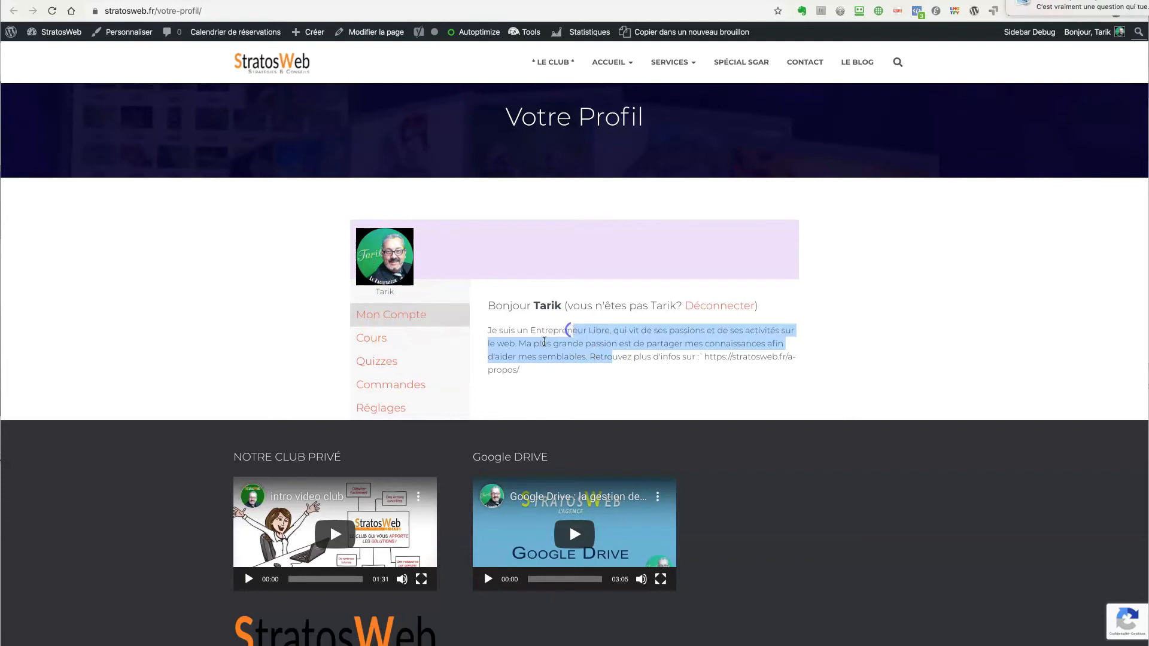
left_click(546, 341)
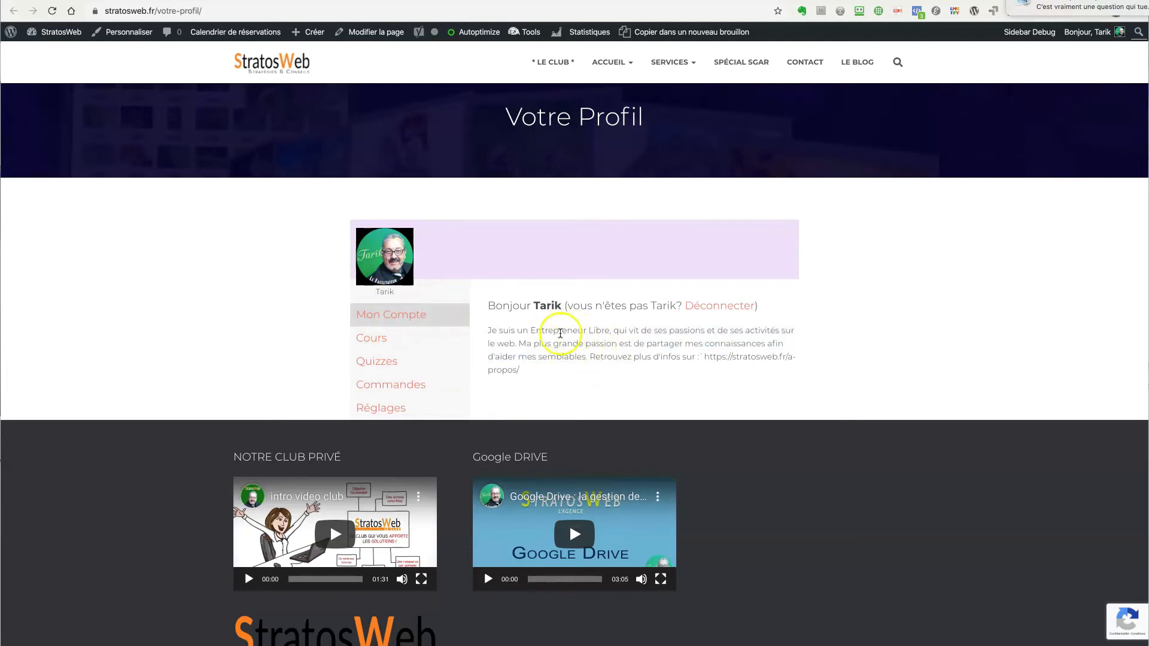
mouse_move(401, 341)
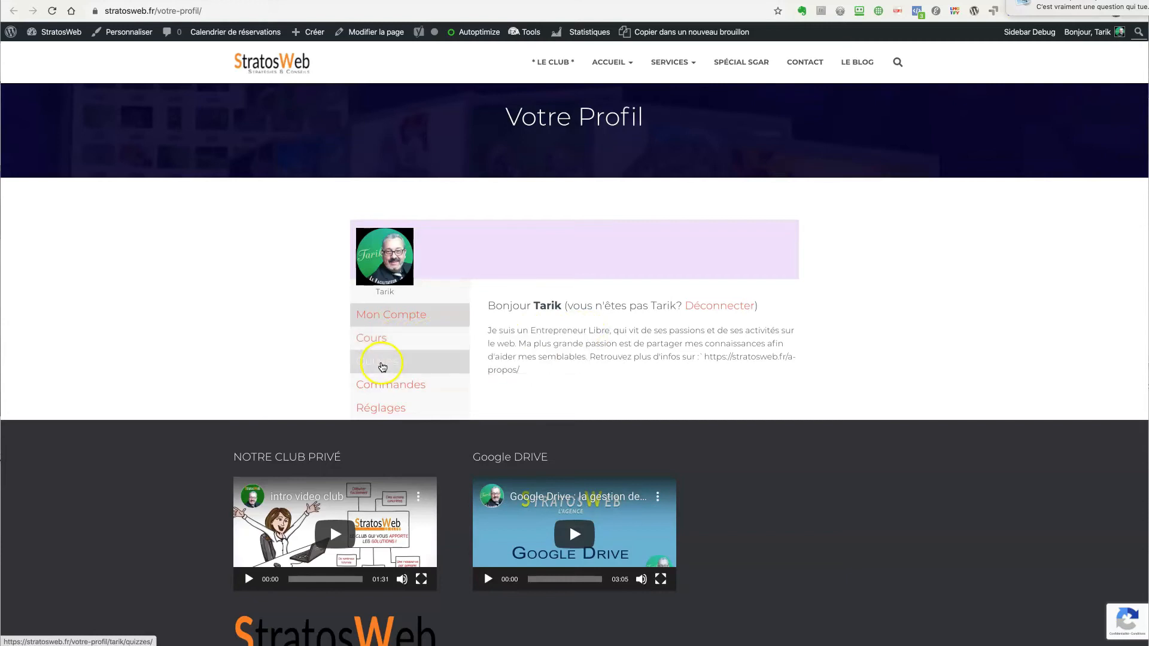
mouse_move(403, 409)
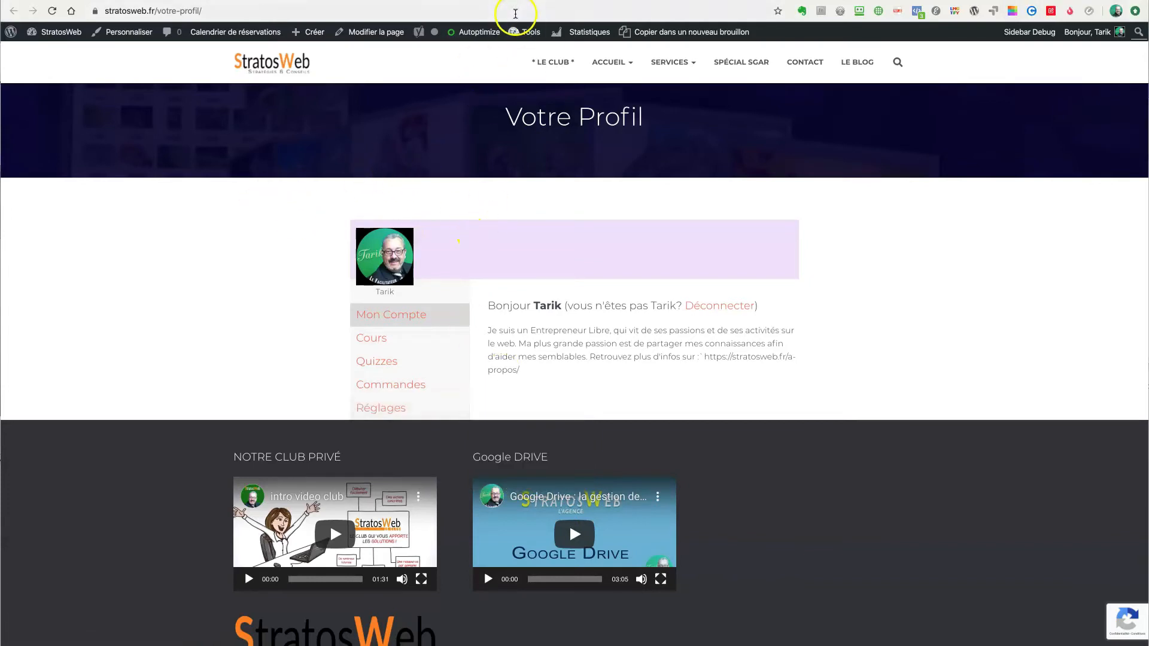
left_click(437, 1)
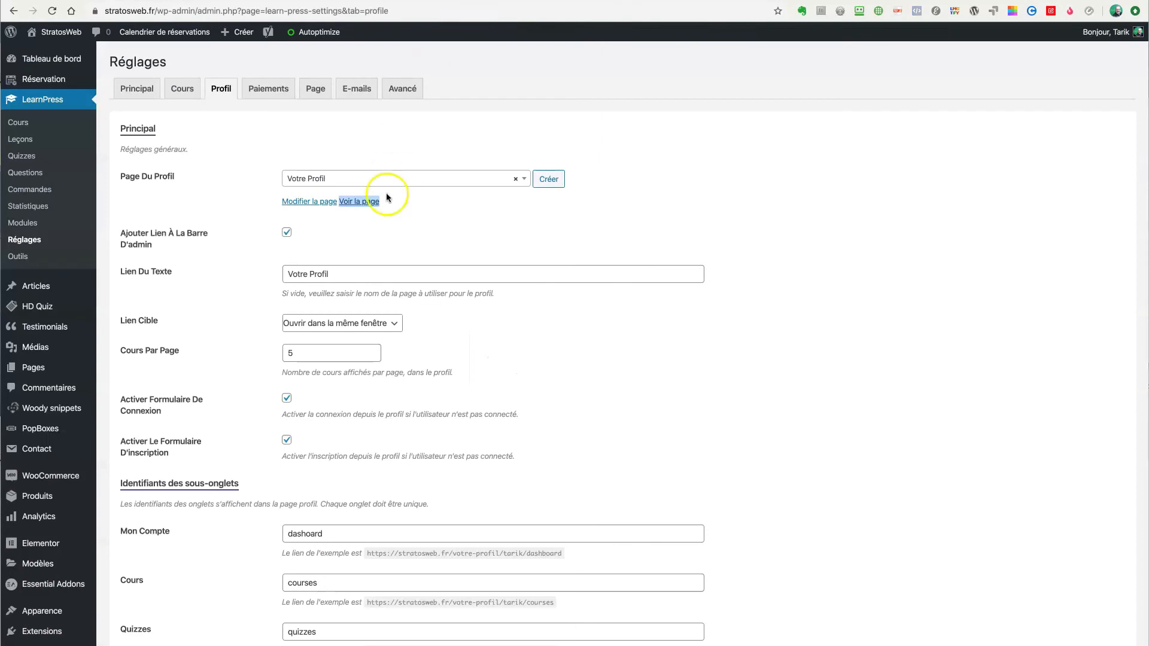
Open the profile page in a new tab once more to check its title, and return to the profile settings
left_click(226, 179)
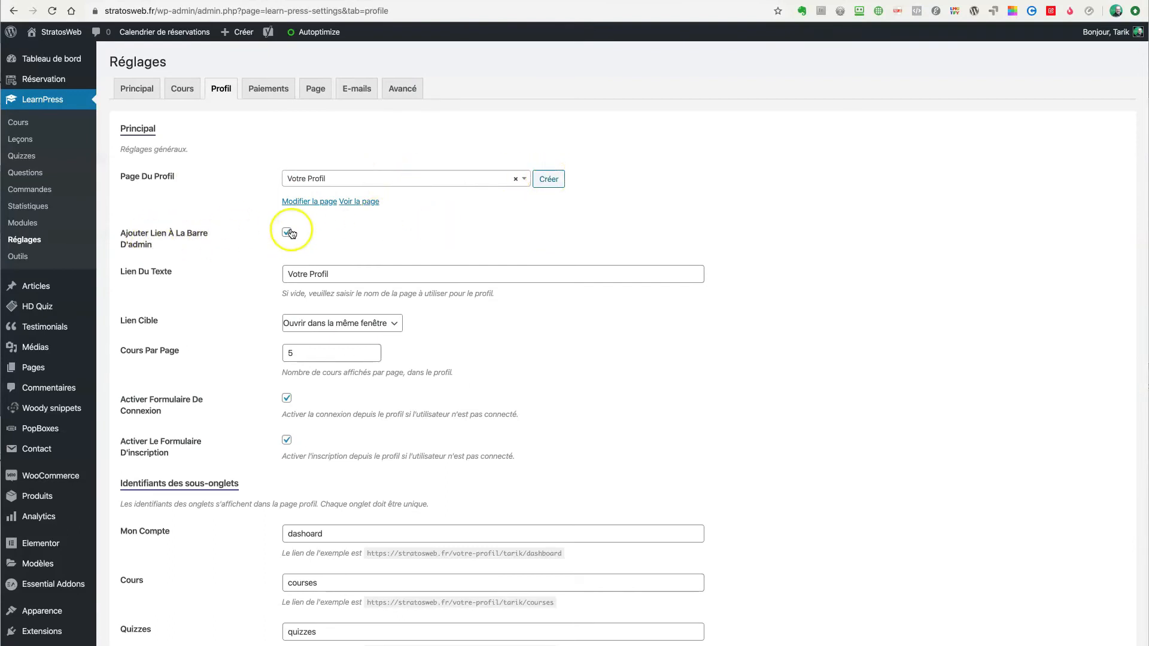
right_click(363, 202)
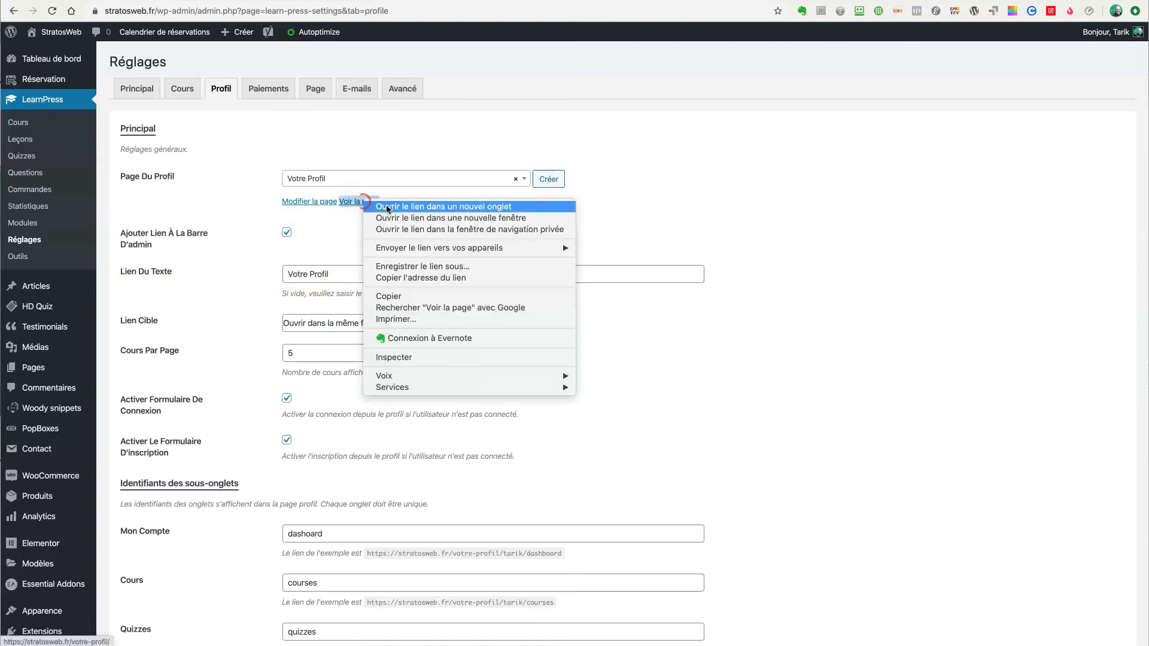
left_click(387, 207)
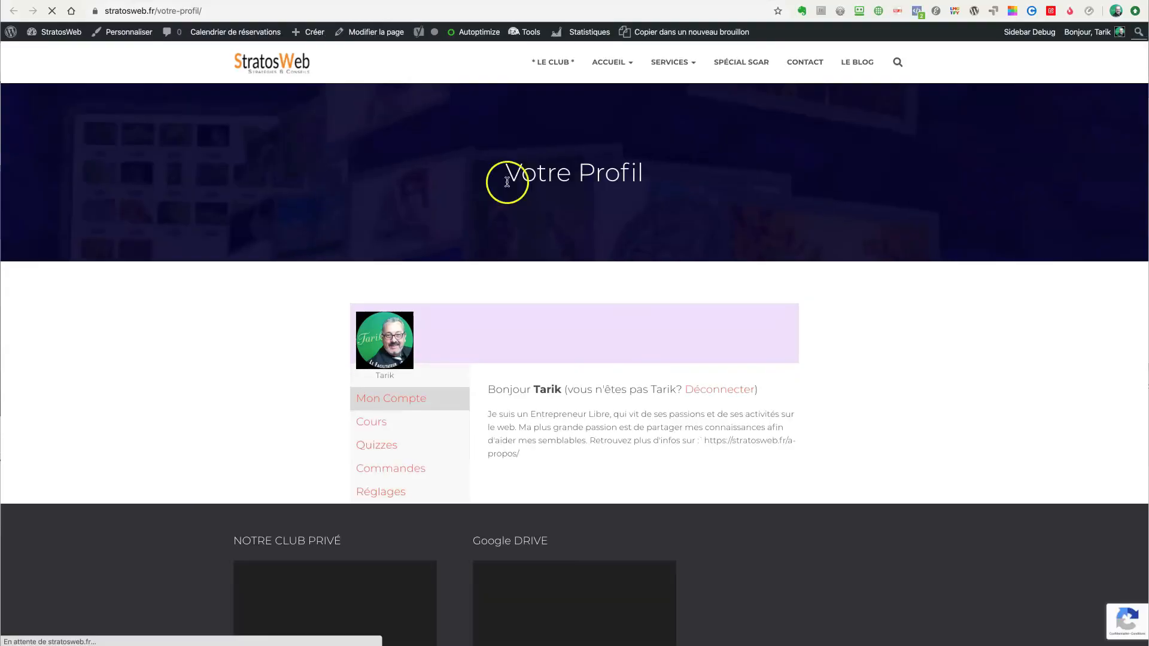
left_click(487, 176)
left_click_drag(487, 176, 661, 172)
left_click(475, 172)
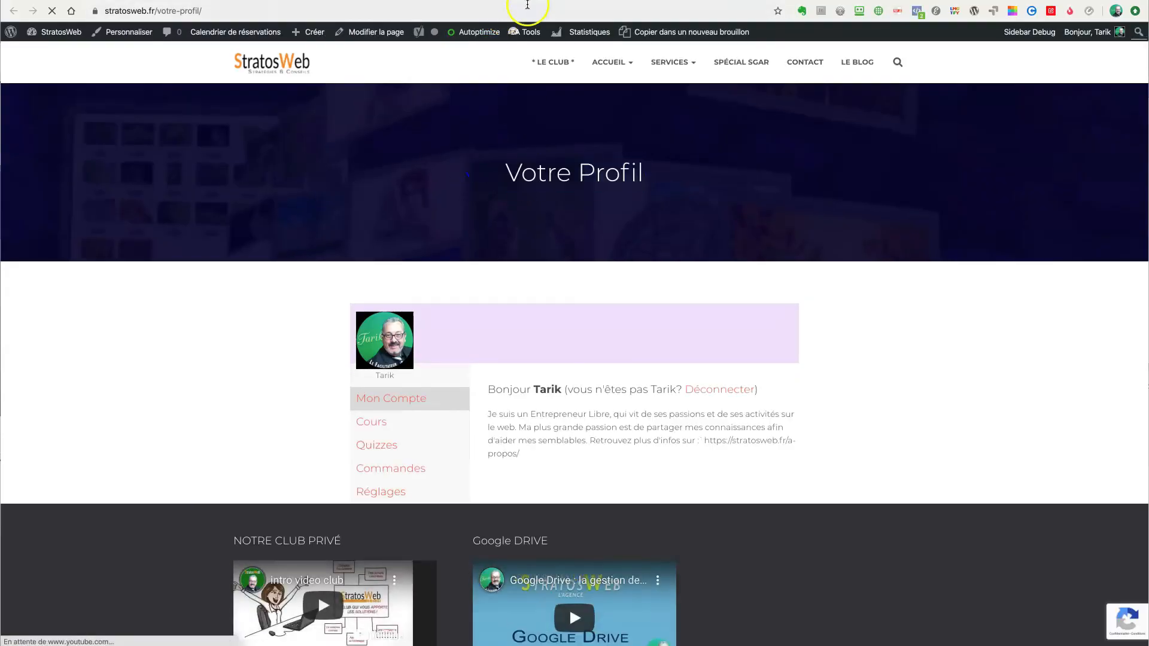
left_click(508, 2)
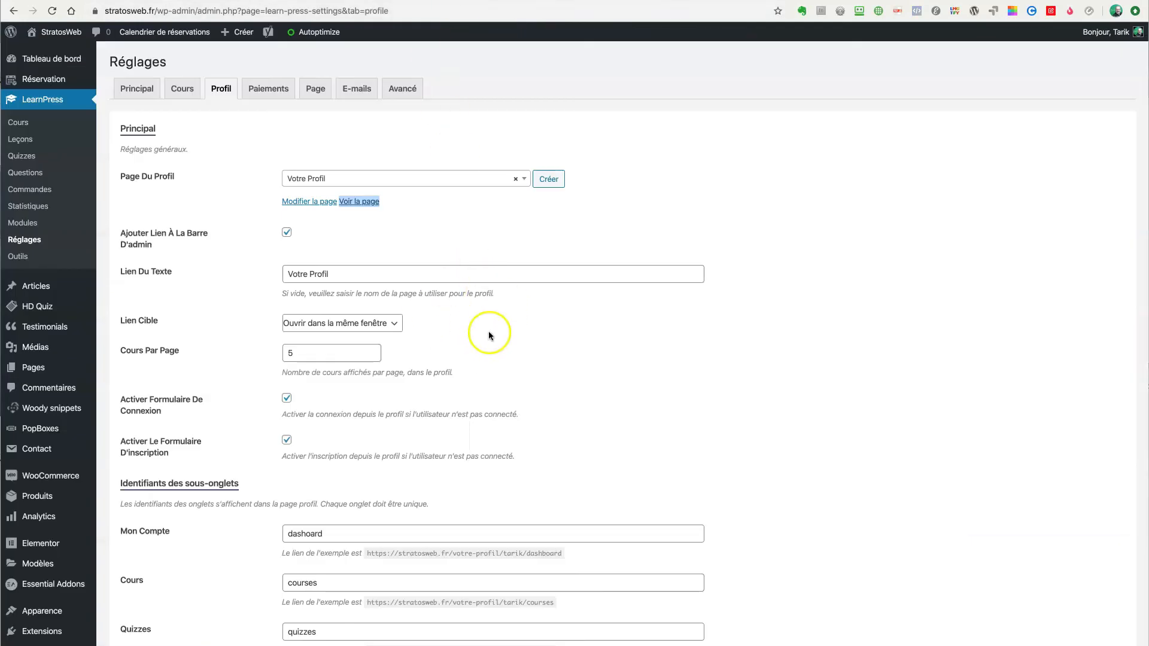
Review the Lien Cible choices, the courses per page and the login and registration form options of the profile
scroll(489, 336, "down", 2)
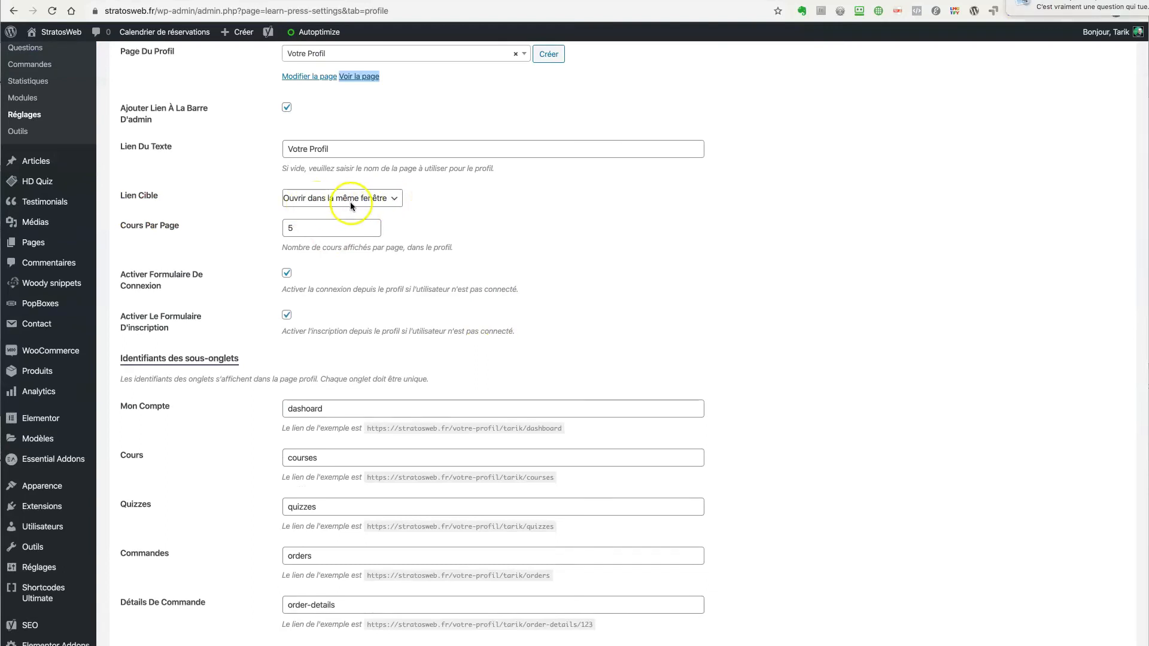
left_click(389, 200)
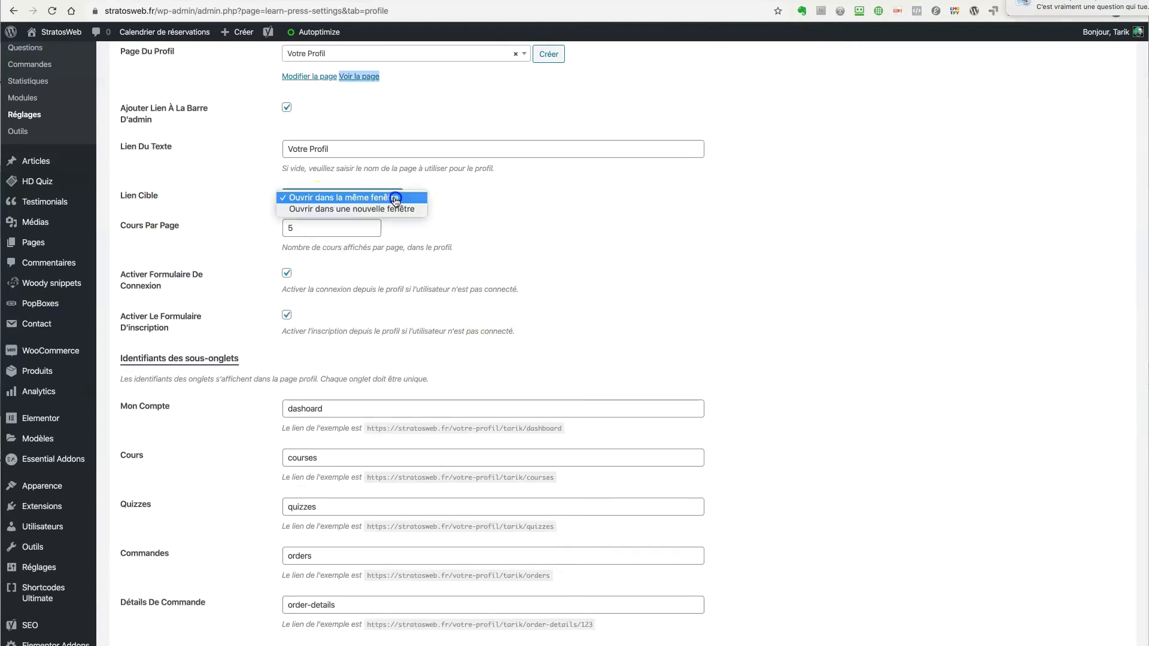
left_click(533, 209)
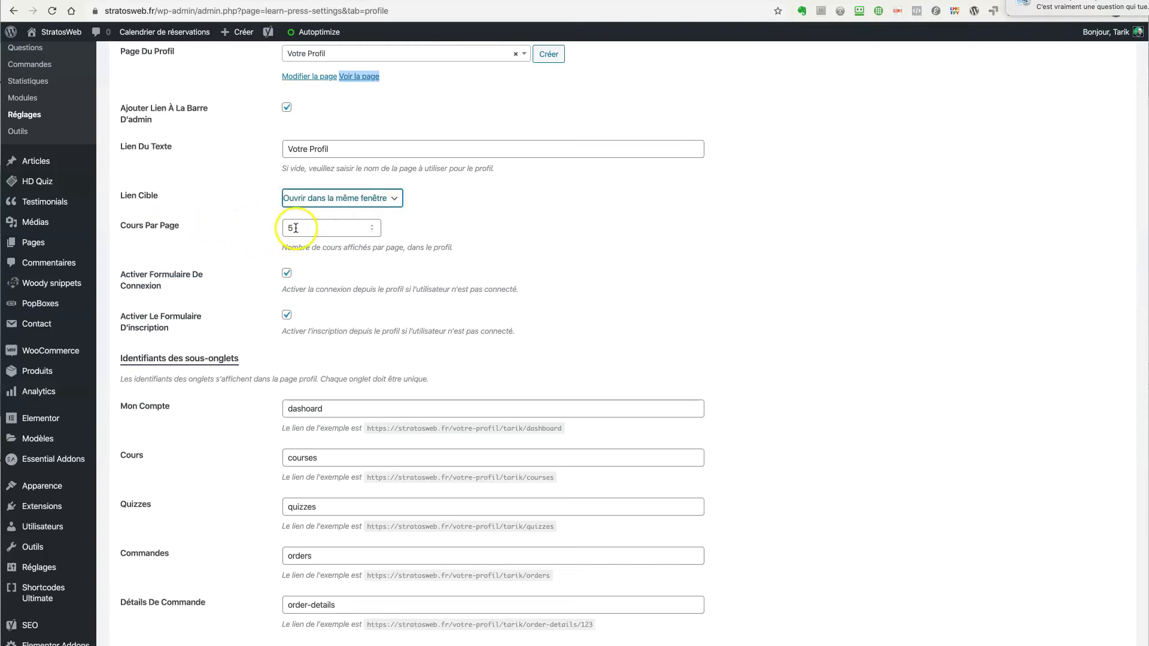
scroll(240, 245, "down", 2)
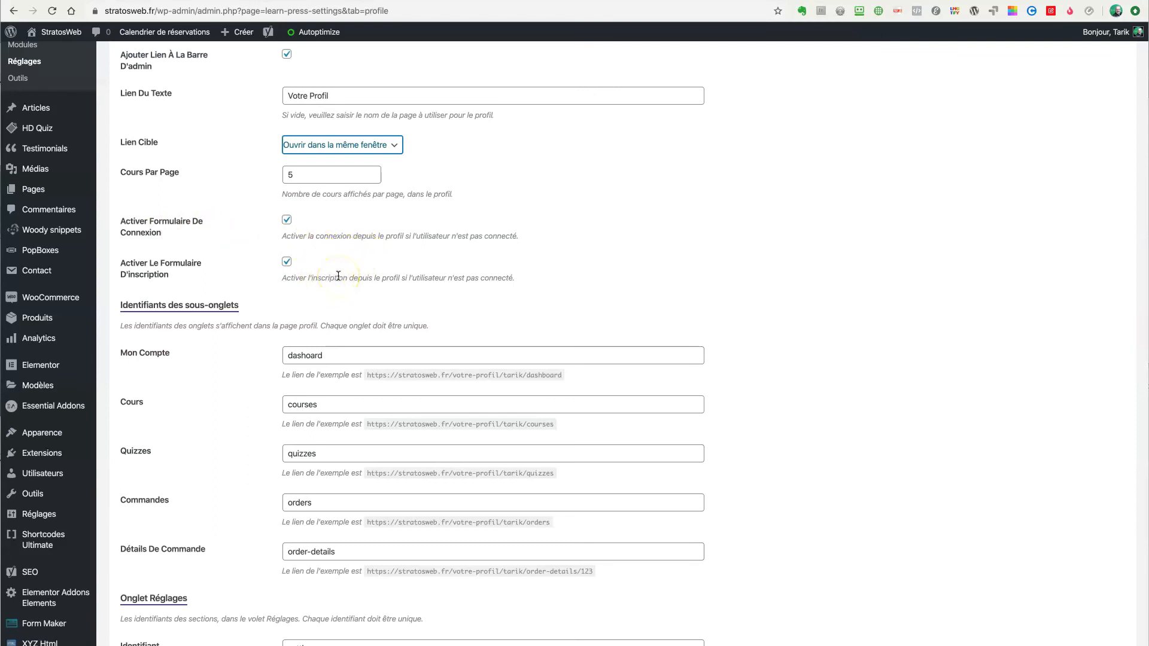
Go to the example dashboard URL given for the Mon Compte sub-tab to test it, and return to the profile settings
scroll(339, 276, "down", 5)
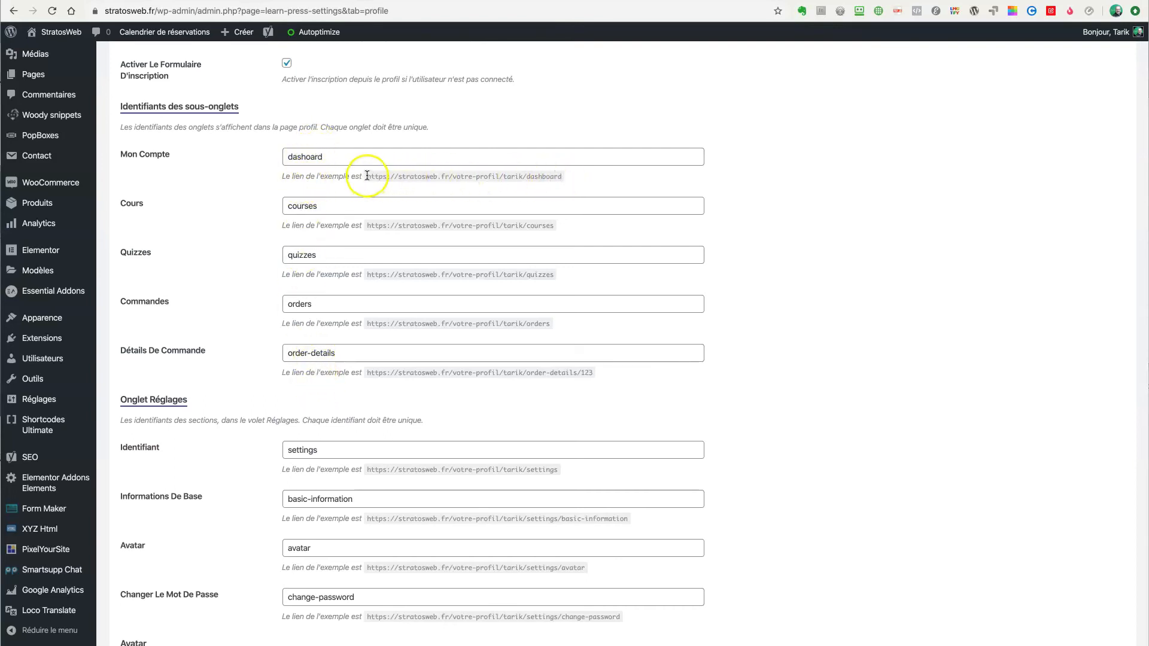
left_click_drag(367, 175, 562, 176)
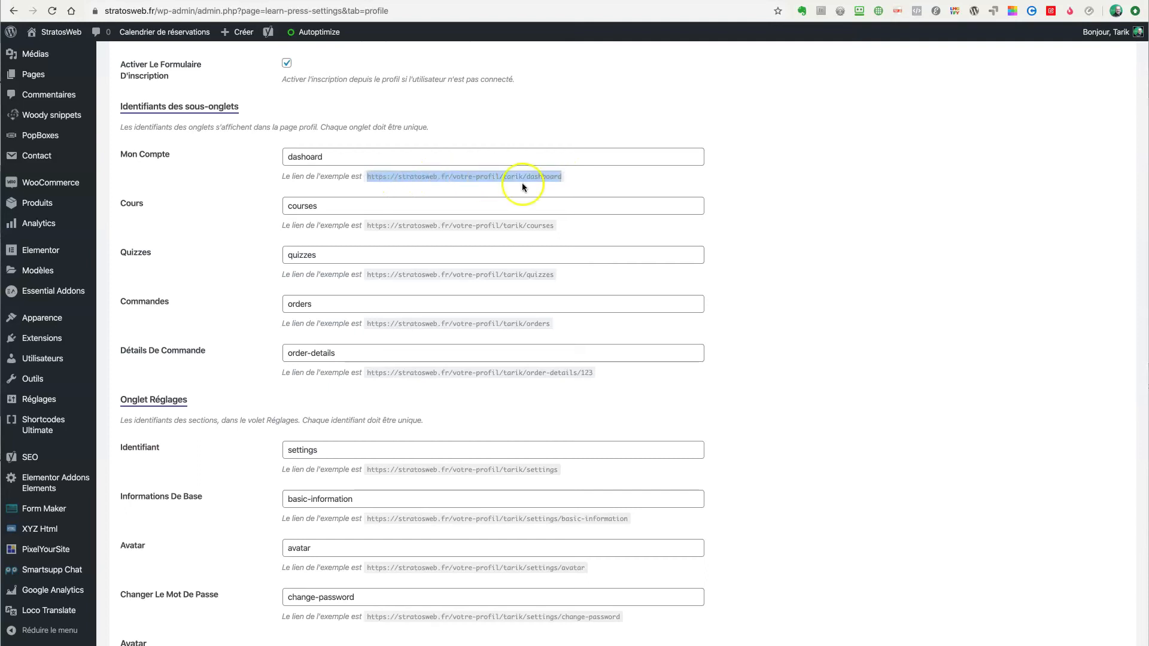
right_click(411, 176)
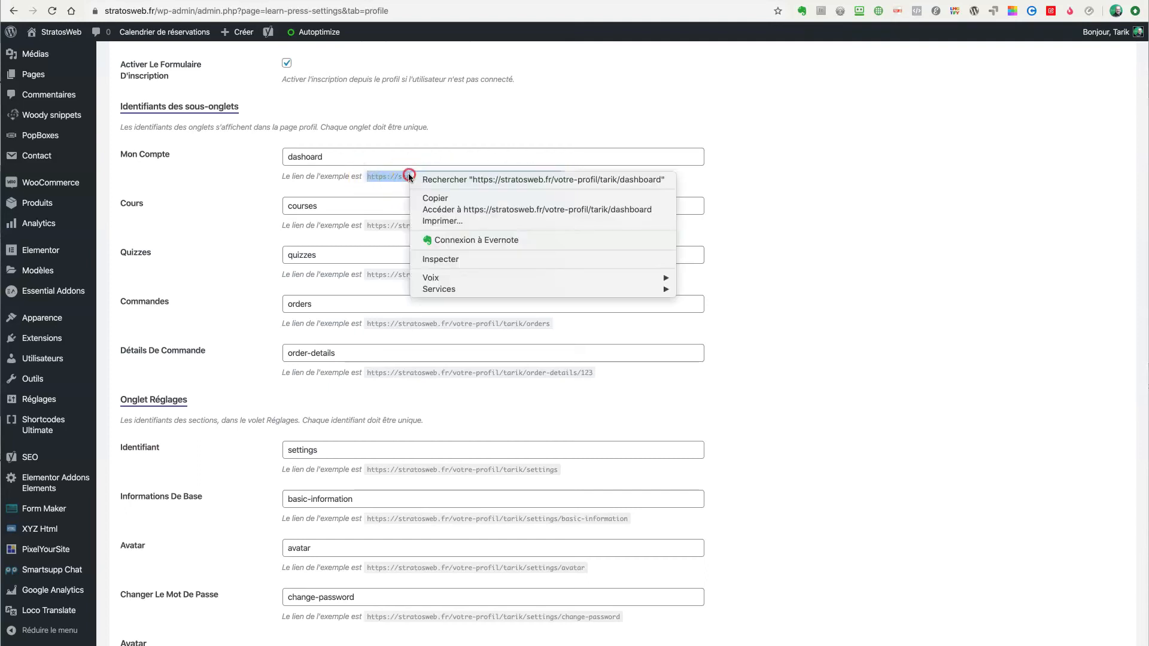
left_click(450, 209)
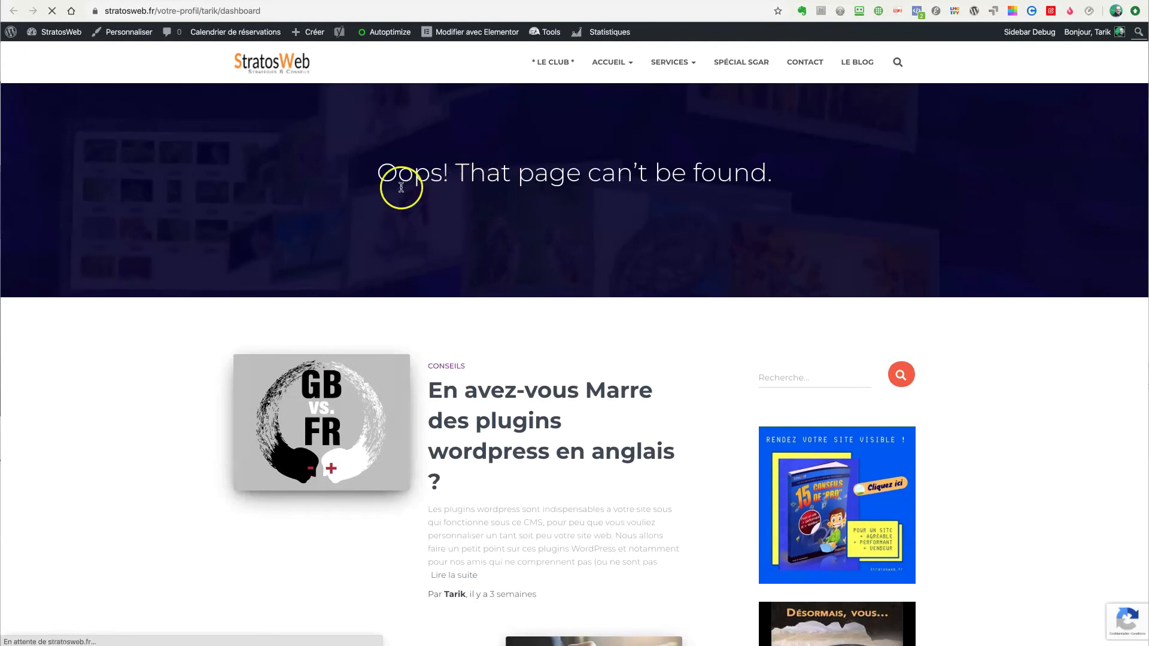
left_click_drag(414, 174, 655, 173)
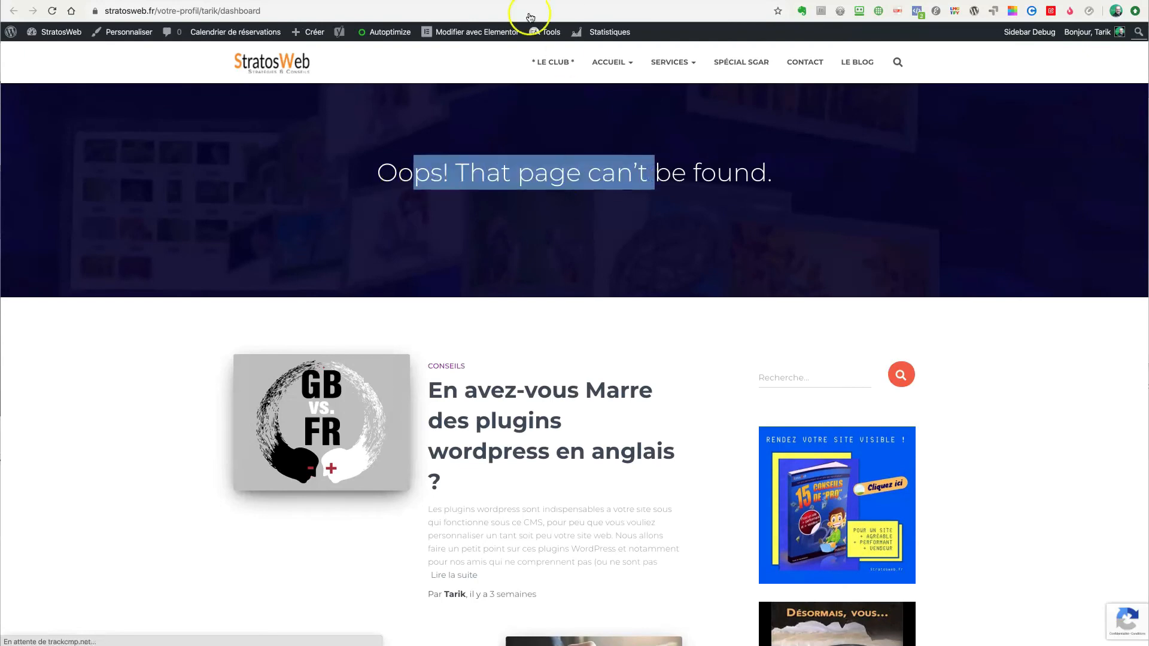
key("ctrl+shift+Tab")
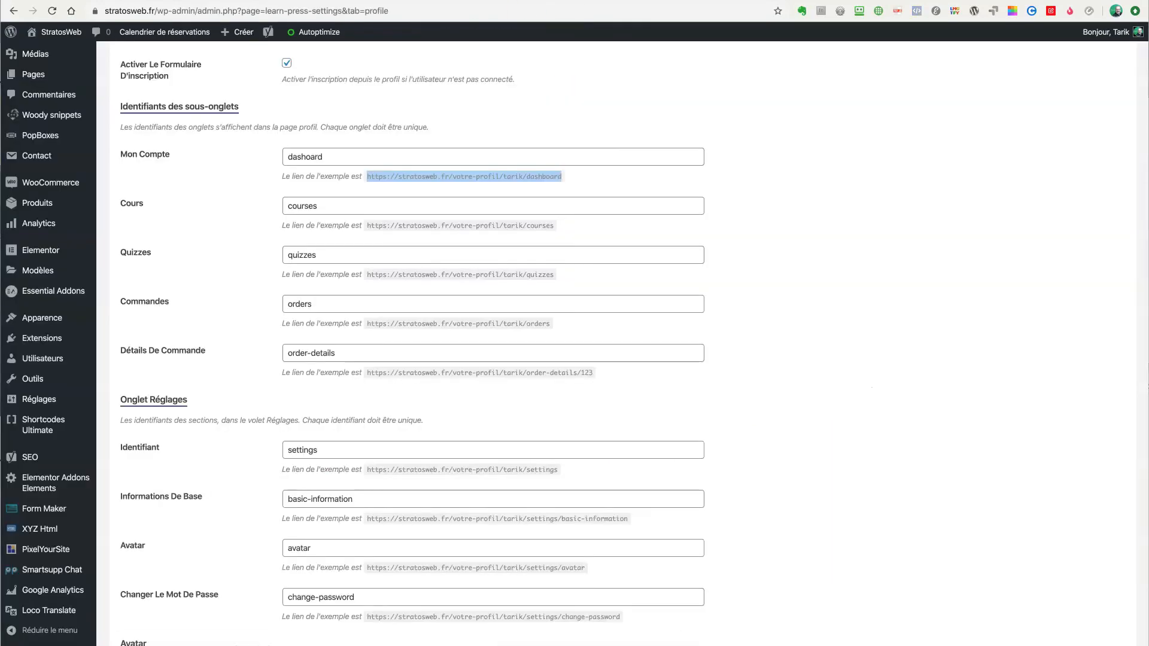
Correct the Mon Compte sub-tab identifier to dashboard and save the profile settings
left_click(479, 159)
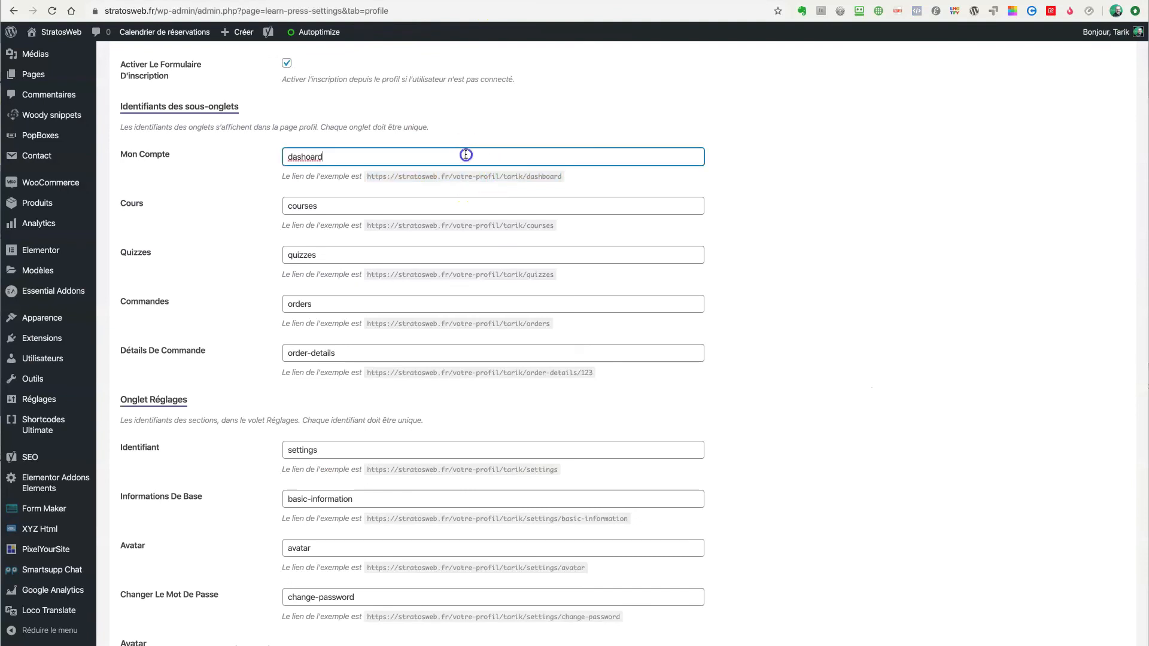
left_click(307, 156)
type("b")
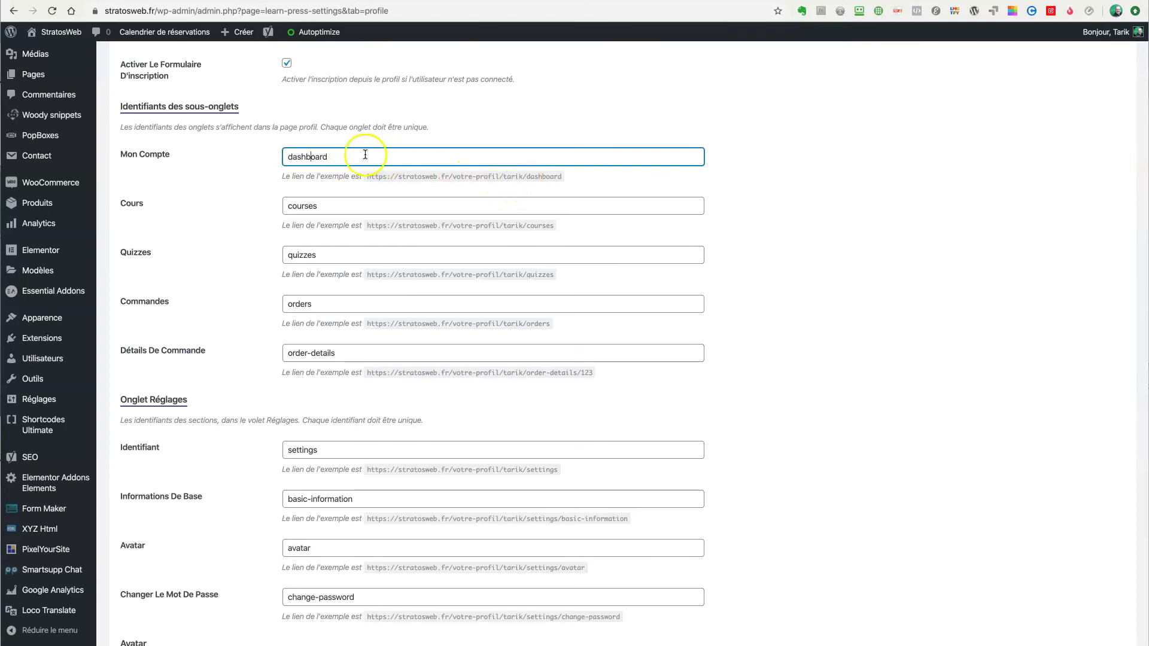
scroll(270, 350, "down", 10)
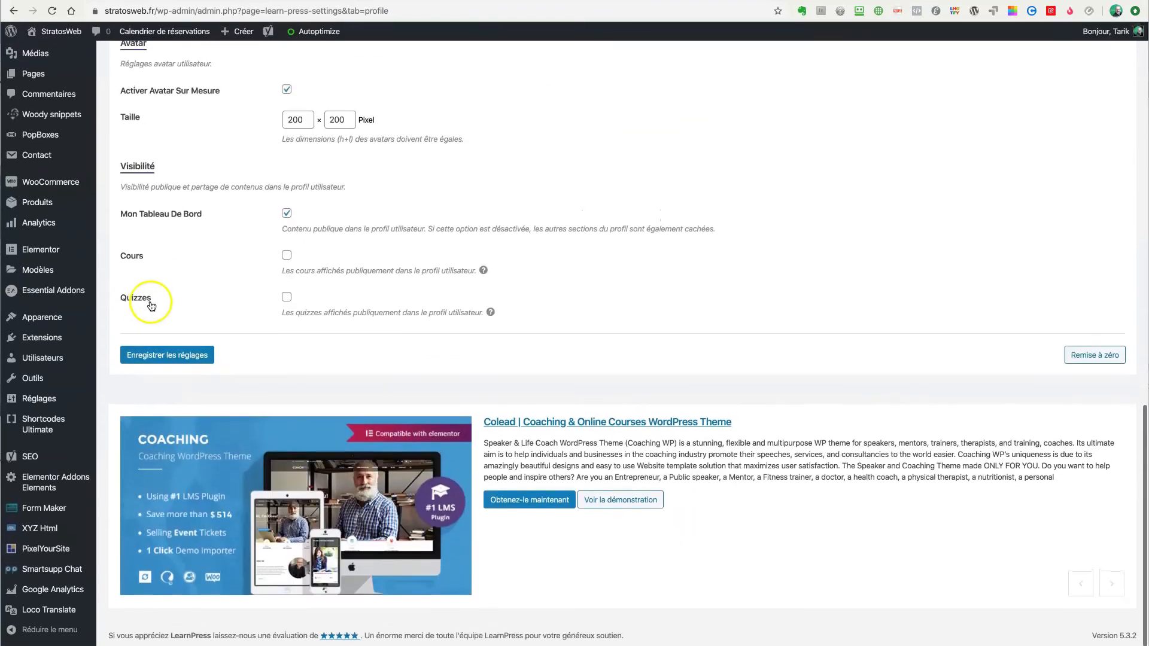
left_click(179, 359)
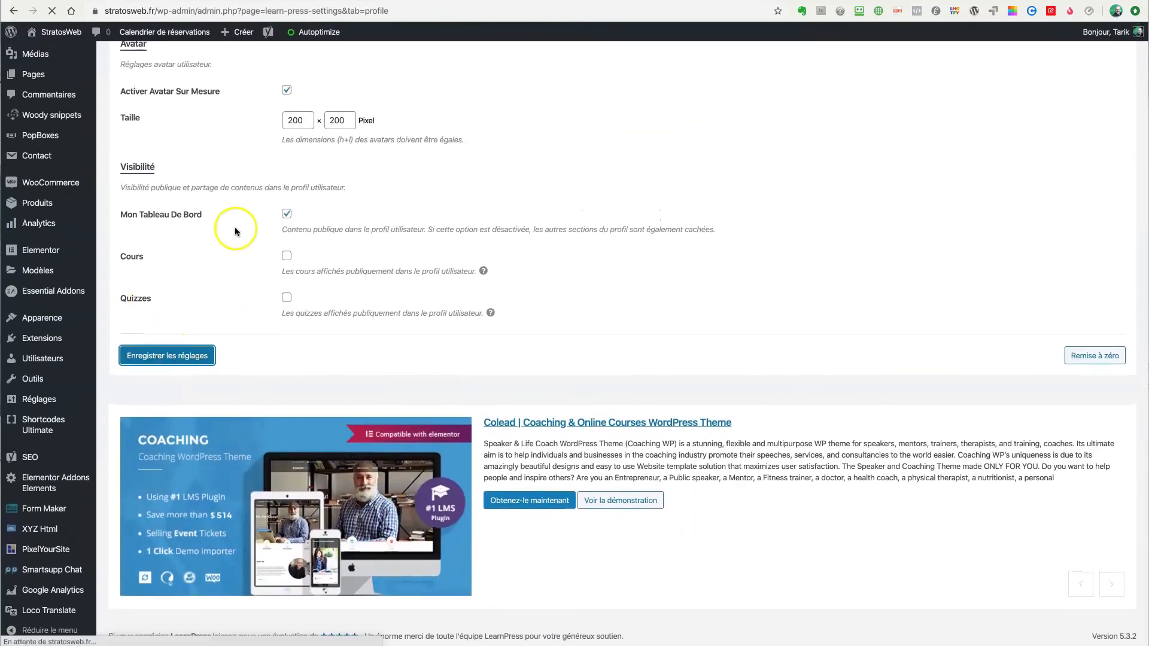
Open the example dashboard URL of the Mon Compte sub-tab again to test it, and return to the profile settings
scroll(239, 219, "up", 5)
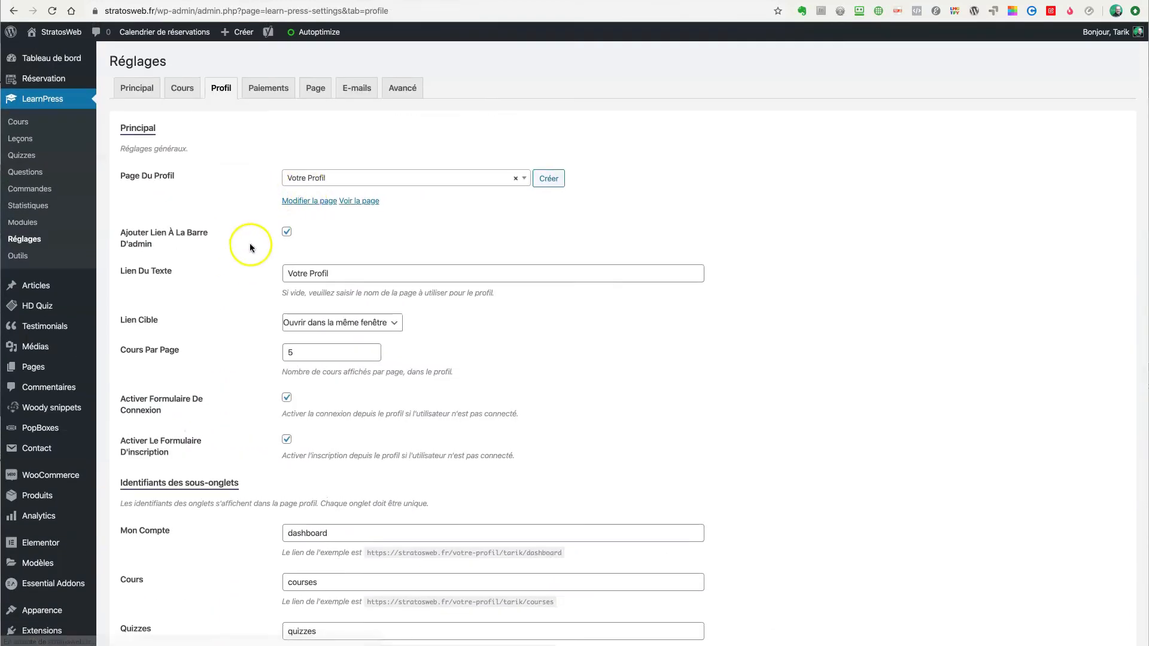
scroll(246, 244, "down", 6)
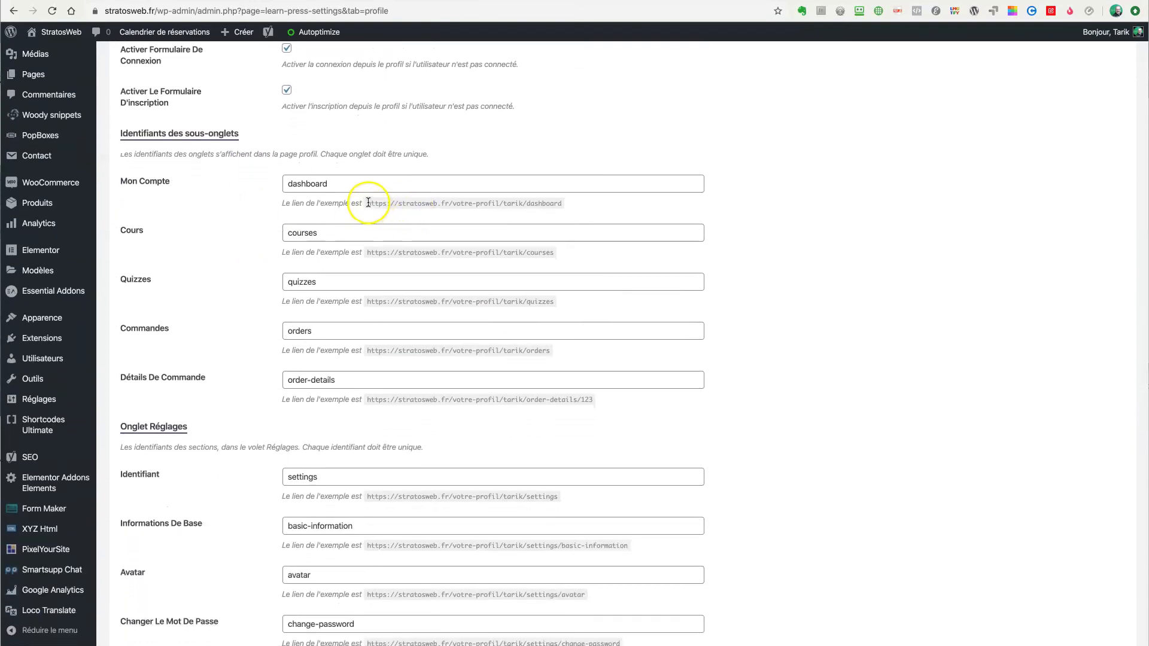
left_click_drag(368, 204, 562, 202)
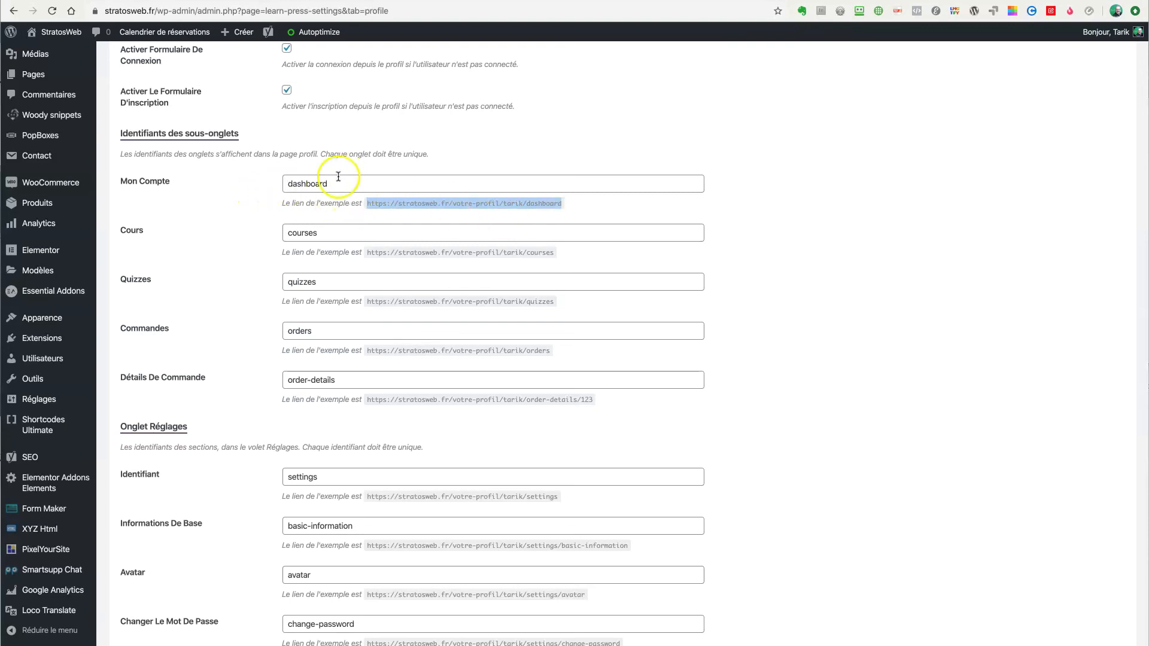
right_click(403, 203)
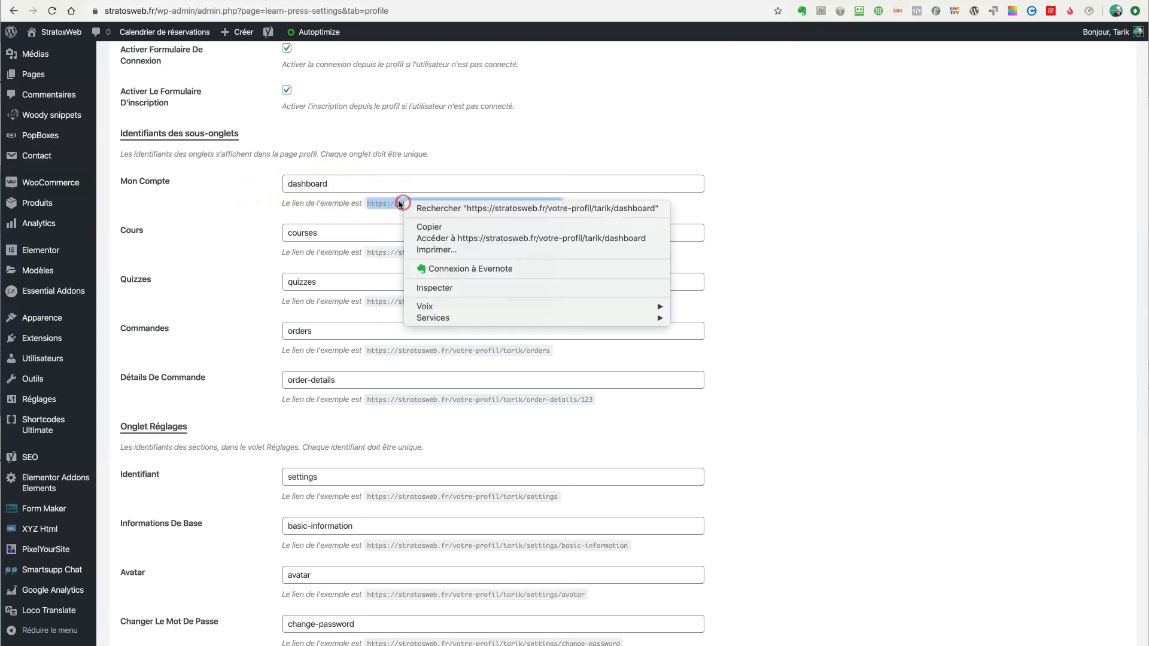
left_click(436, 238)
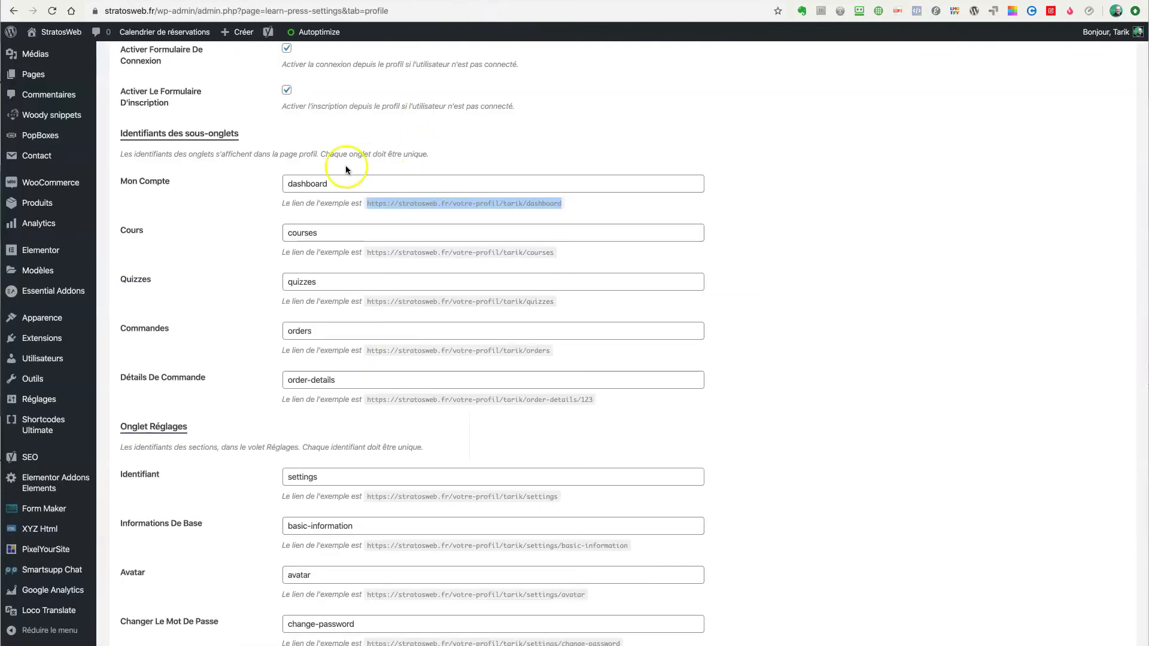
Review the sub-tab identifiers, the Onglet Réglages identifiers and the custom avatar option in the profile settings
left_click(340, 182)
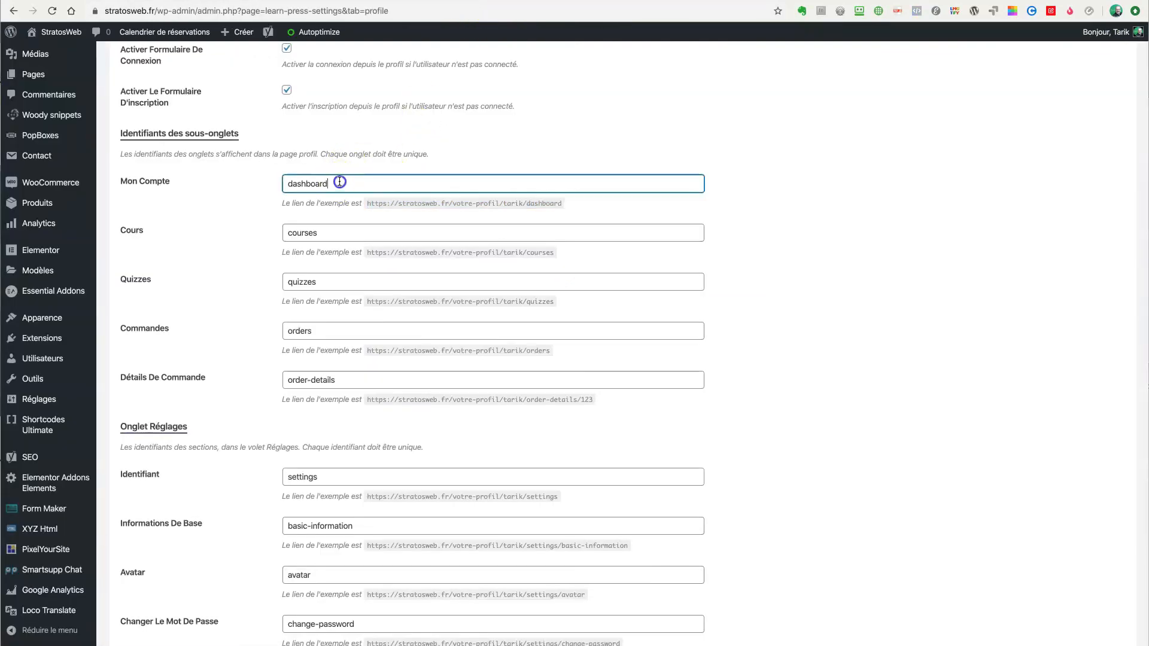
left_click_drag(334, 183, 289, 183)
double_click(297, 233)
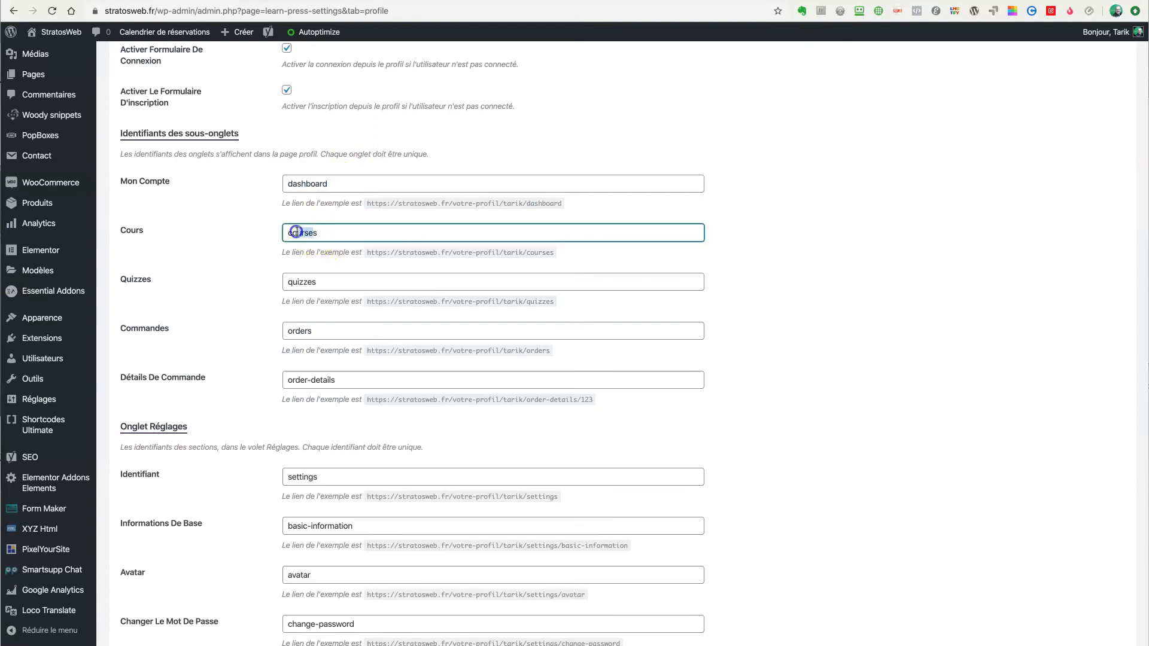
left_click_drag(307, 281, 286, 282)
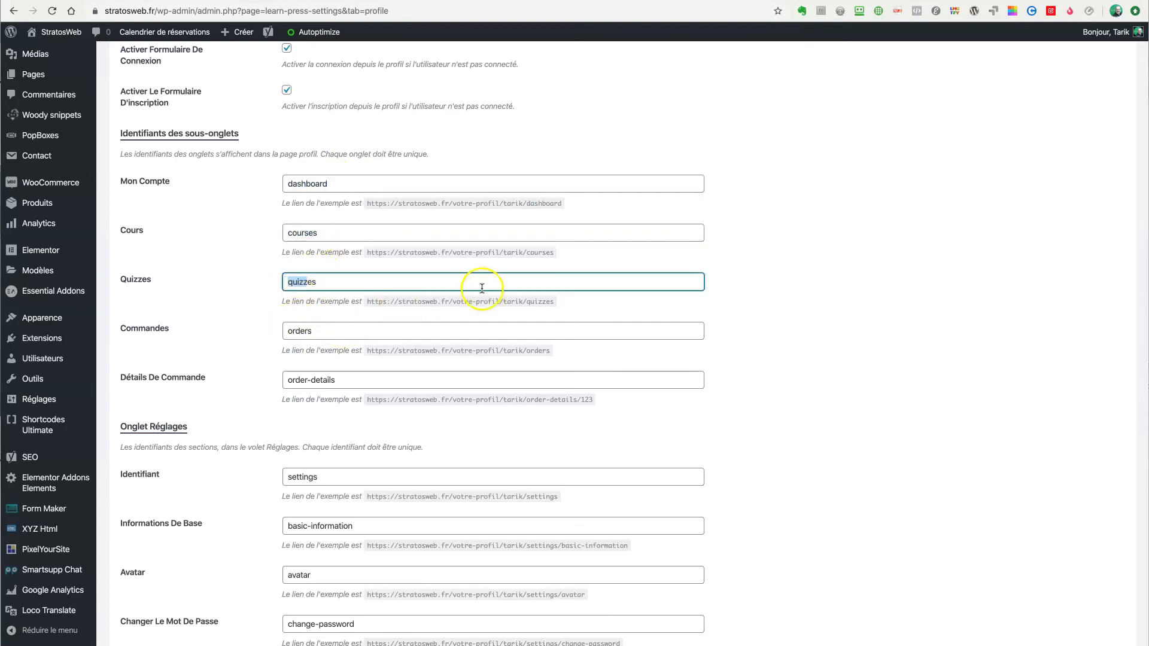
left_click(251, 337)
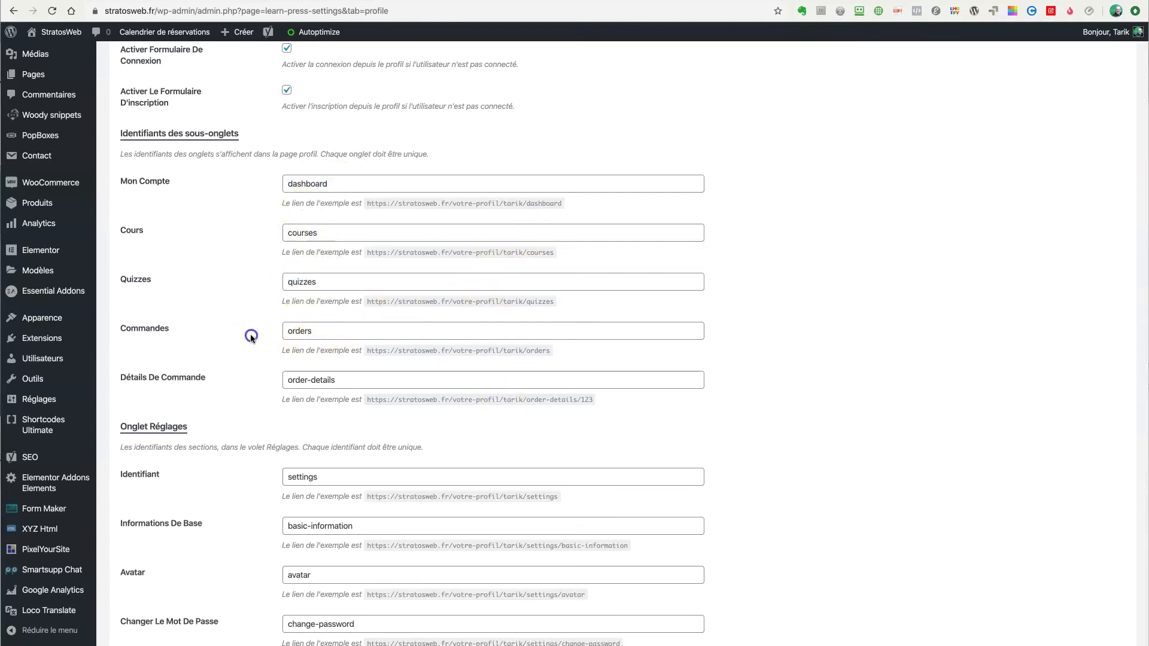
scroll(317, 320, "down", 3)
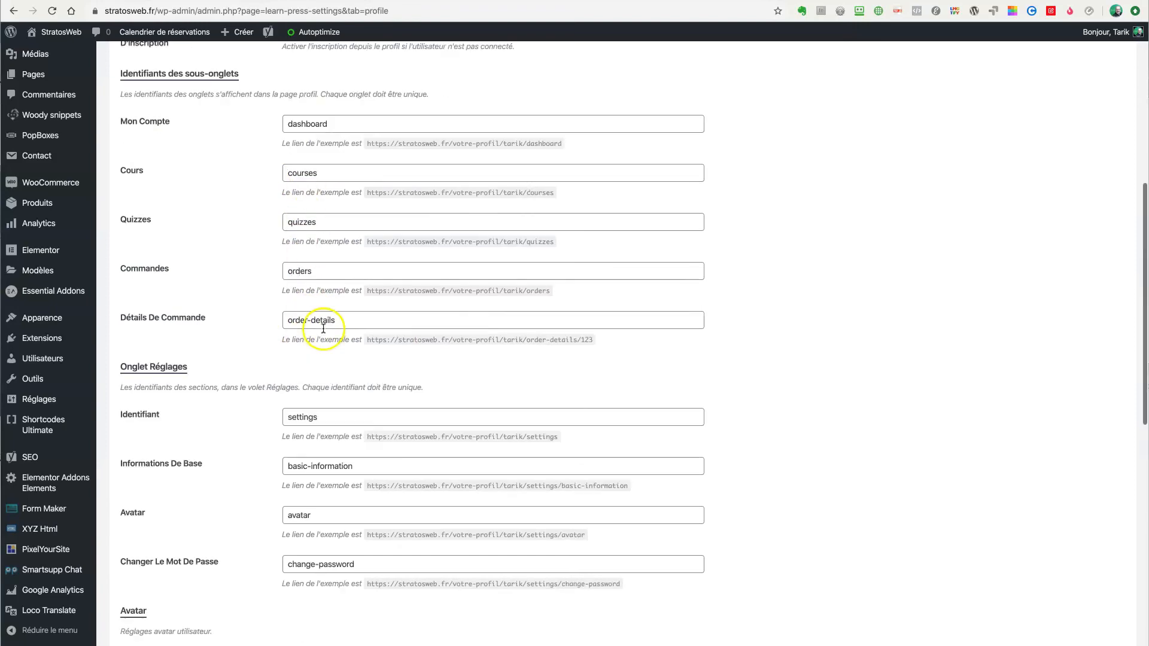
scroll(242, 297, "down", 2)
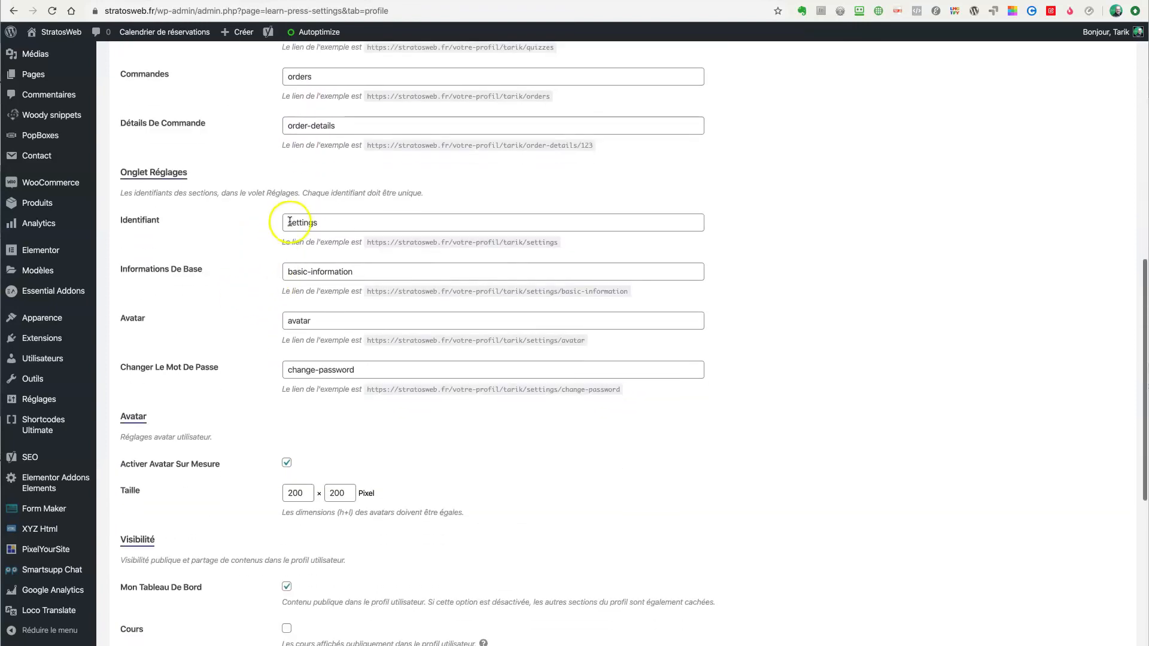
scroll(234, 334, "down", 3)
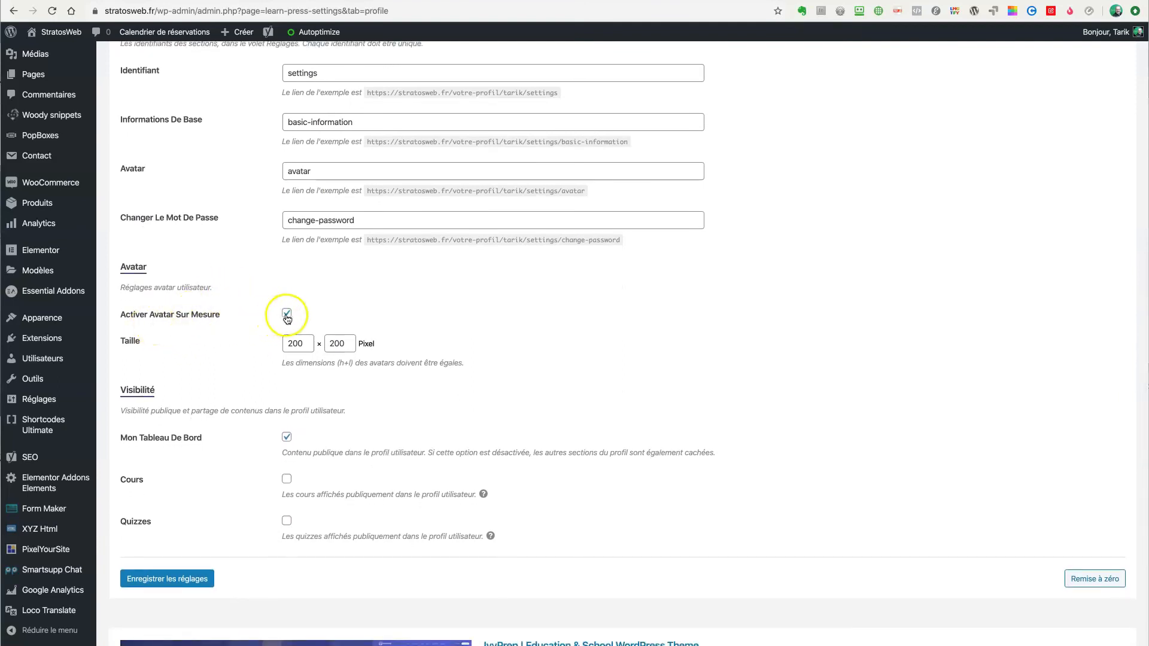
Go to the example settings URL given for the Onglet Réglages identifier and look over the profile's Réglages page
scroll(338, 205, "up", 3)
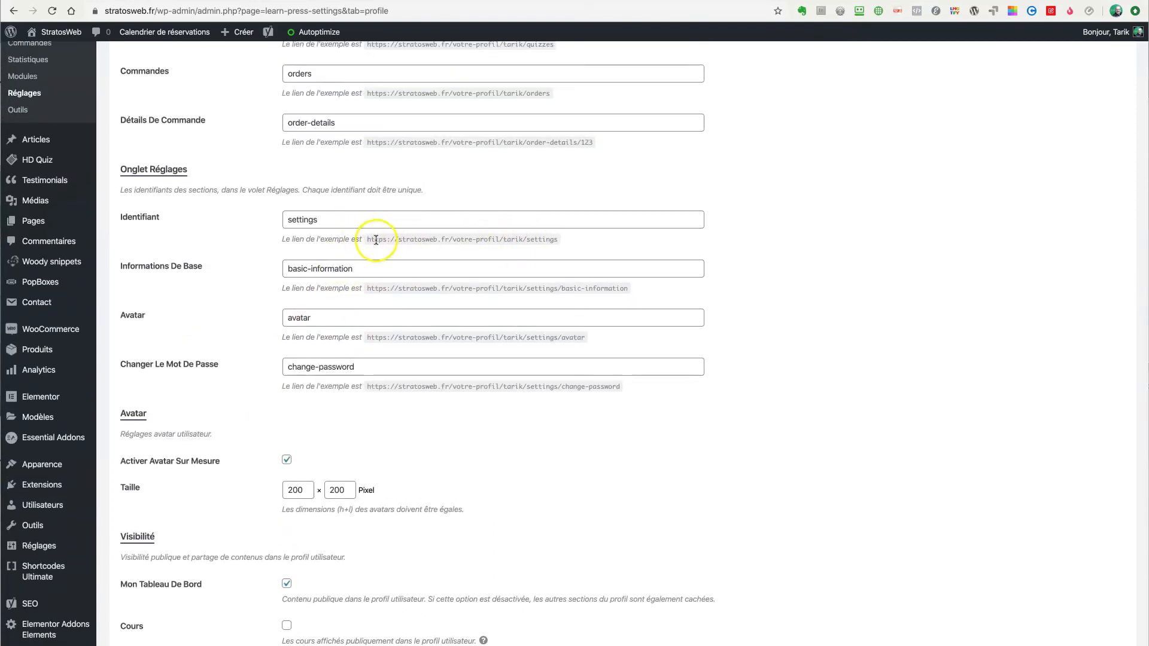
left_click_drag(368, 237, 537, 239)
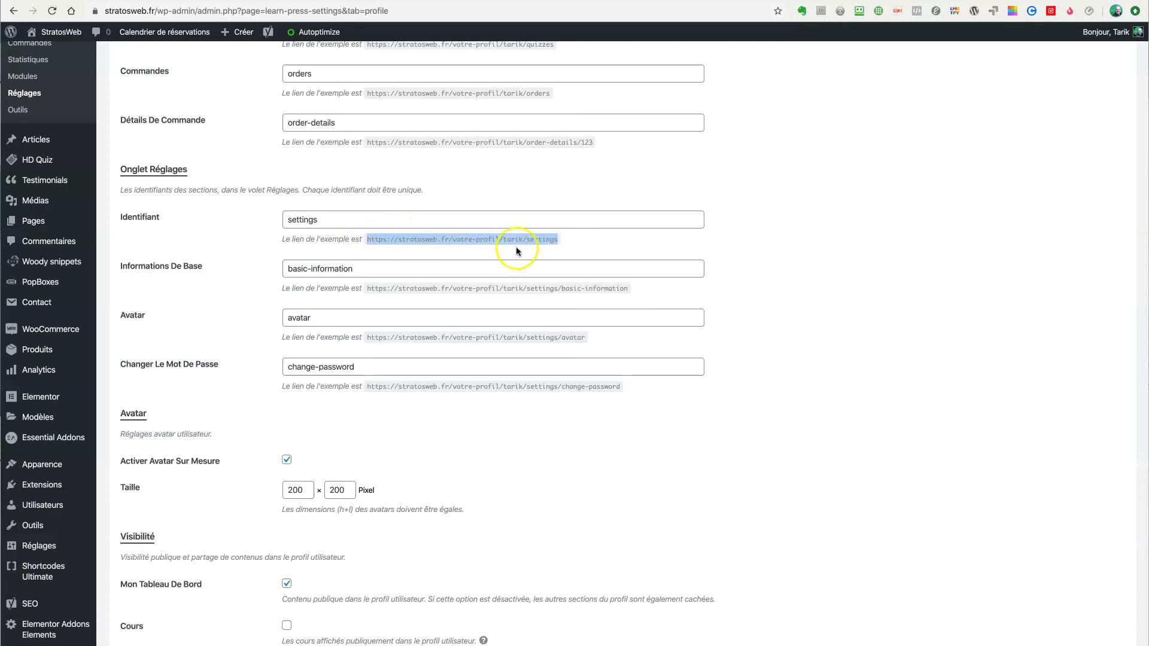
right_click(471, 238)
left_click(512, 274)
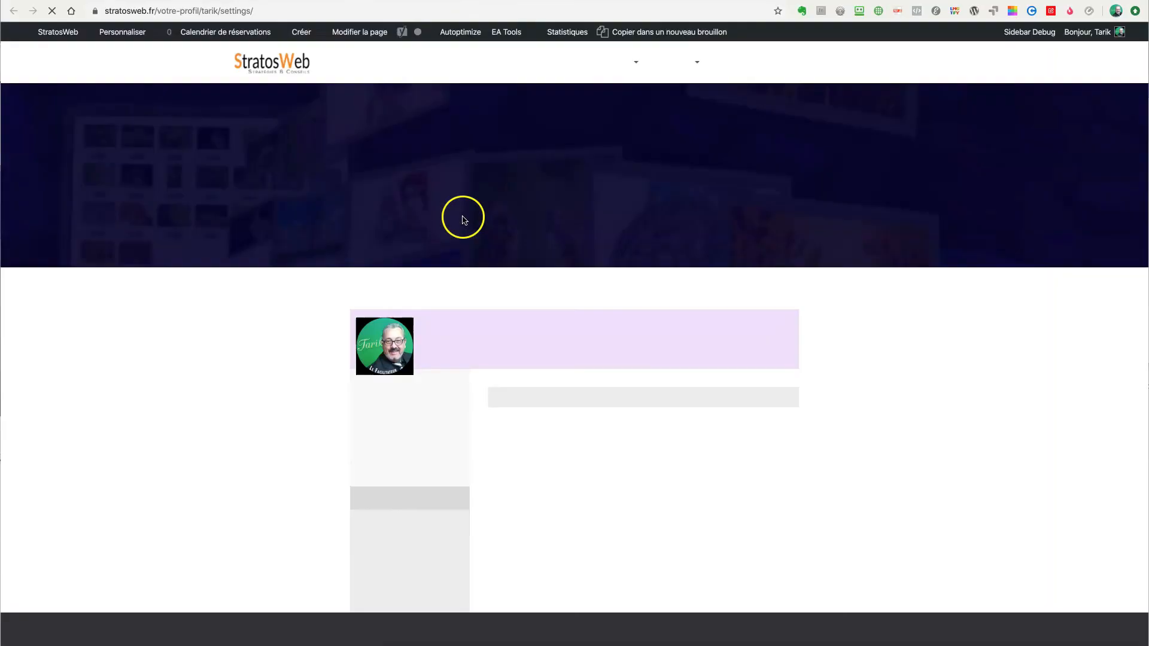
scroll(520, 435, "down", 2)
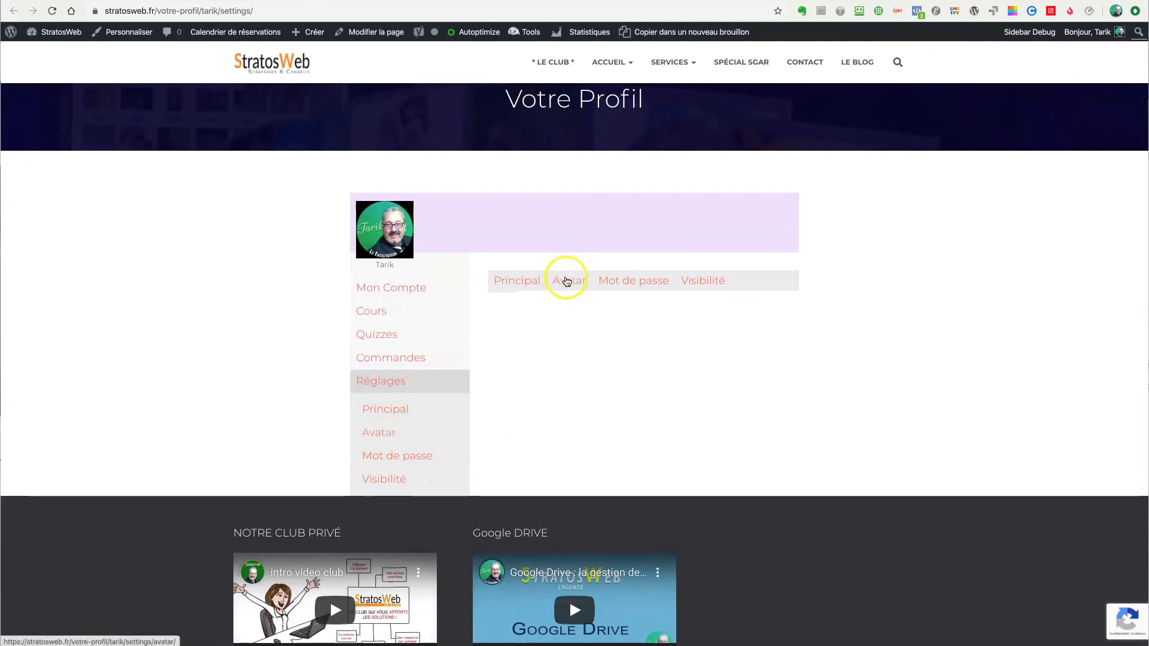
View the Avatar section of the profile page's Réglages, and return to the LearnPress profile settings
left_click(566, 282)
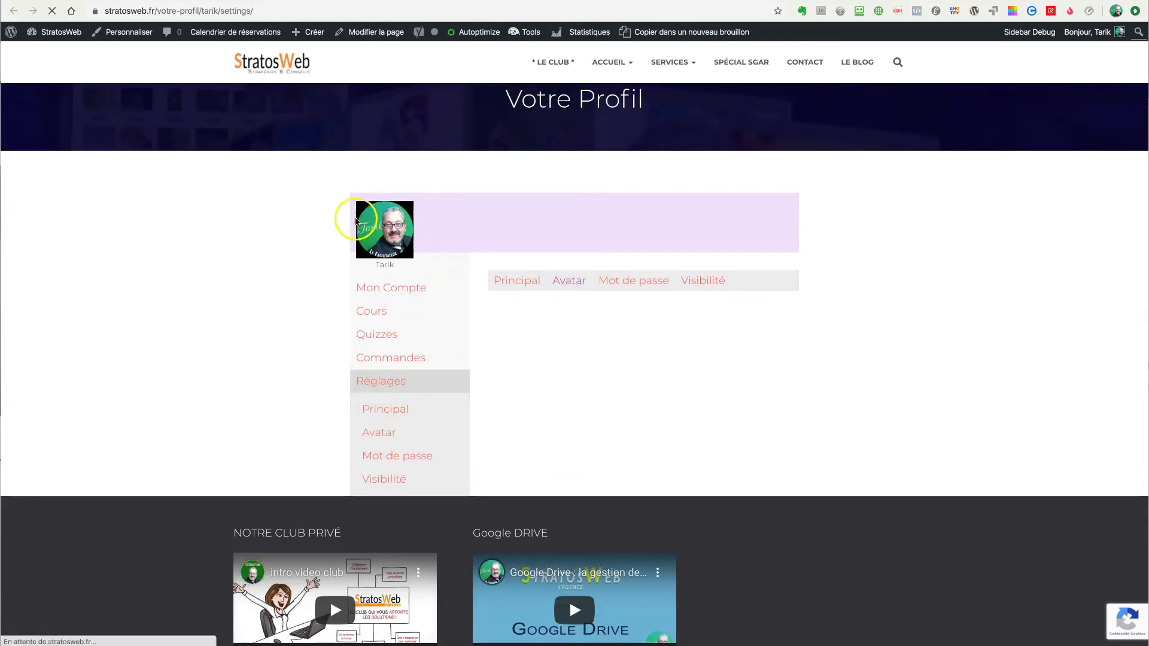
scroll(470, 322, "down", 3)
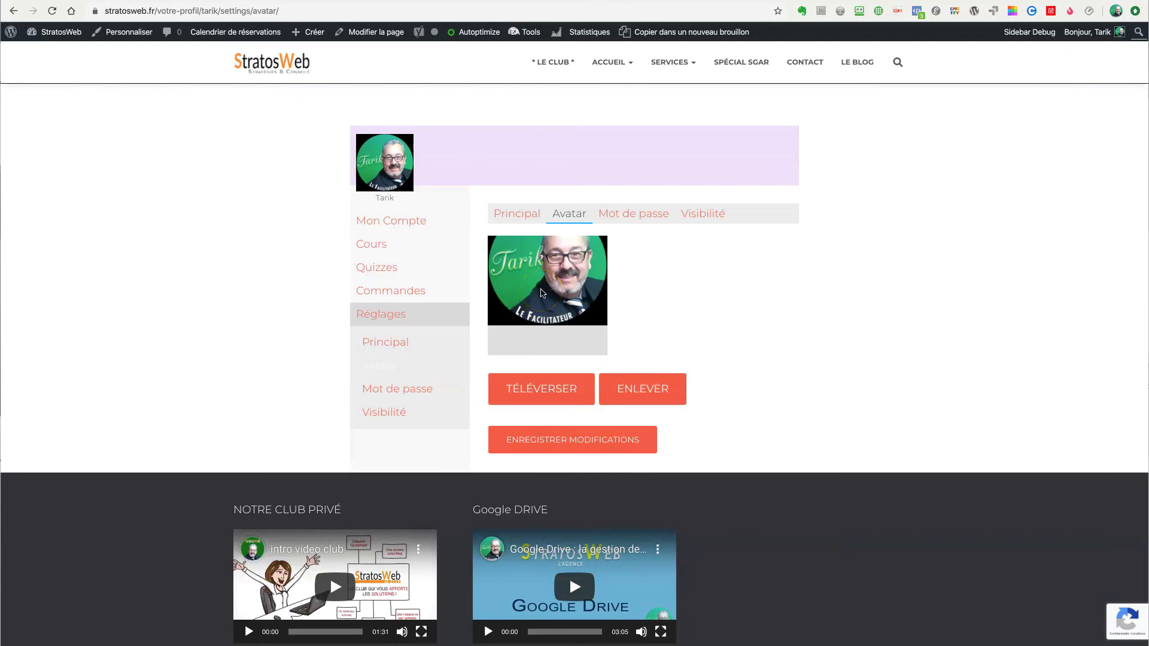
left_click(458, 217)
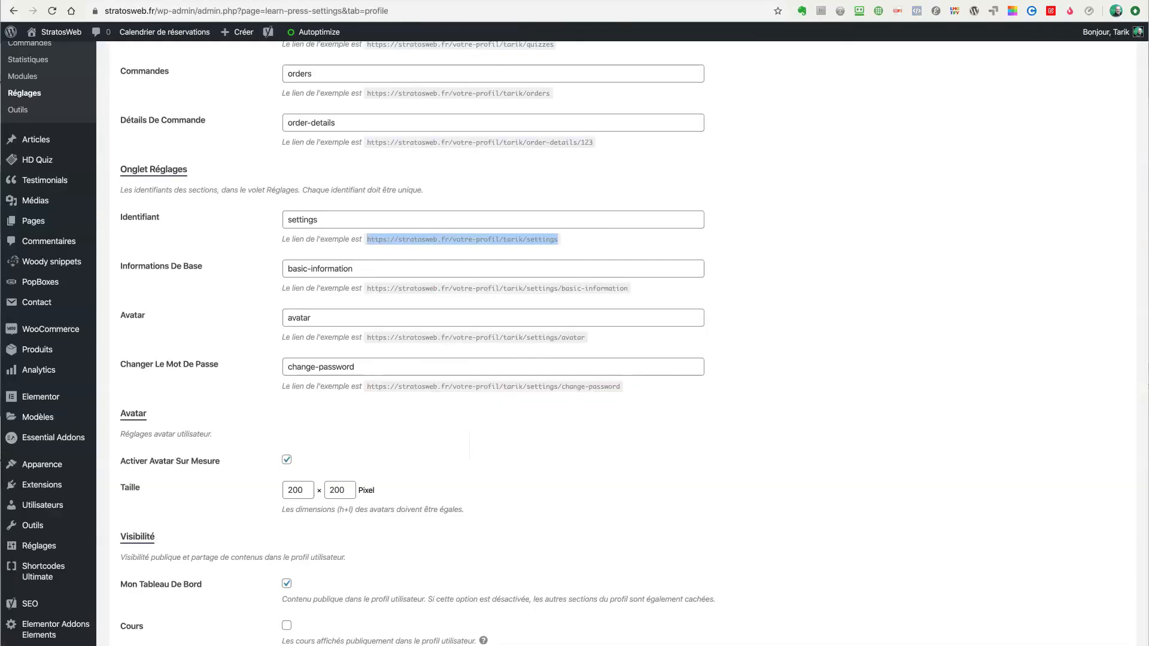
Review the avatar size and the Visibilité options for dashboard, courses and quizzes, and save the profile settings
left_click(712, 483)
scroll(631, 479, "down", 3)
scroll(631, 479, "down", 2)
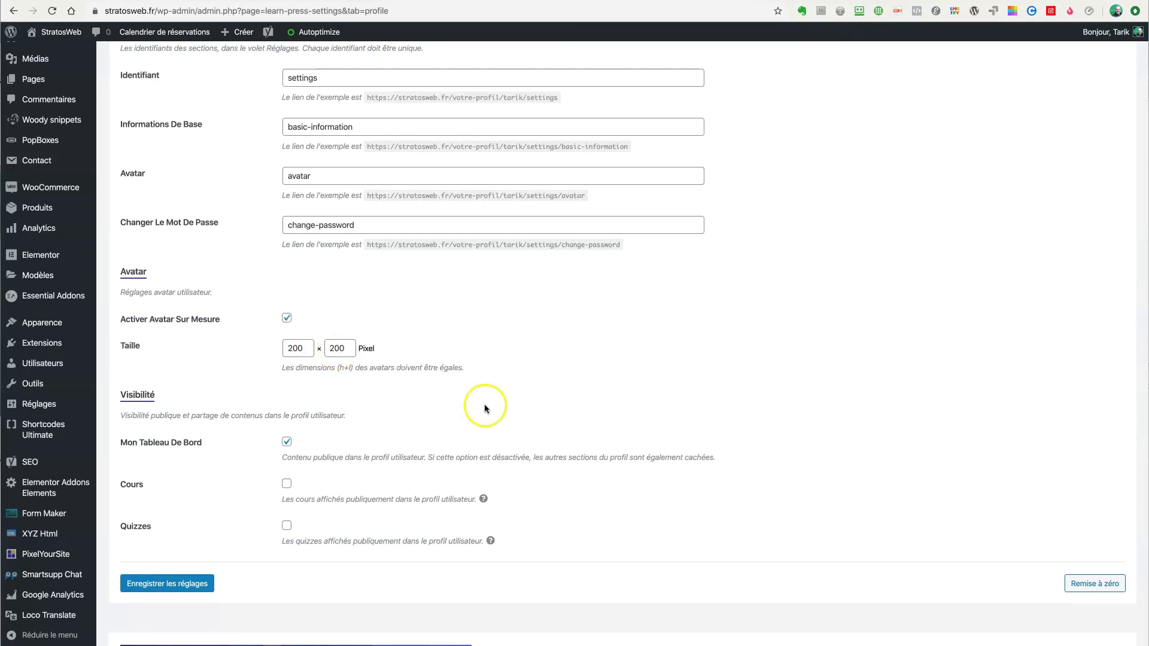
scroll(482, 406, "down", 3)
scroll(469, 405, "down", 2)
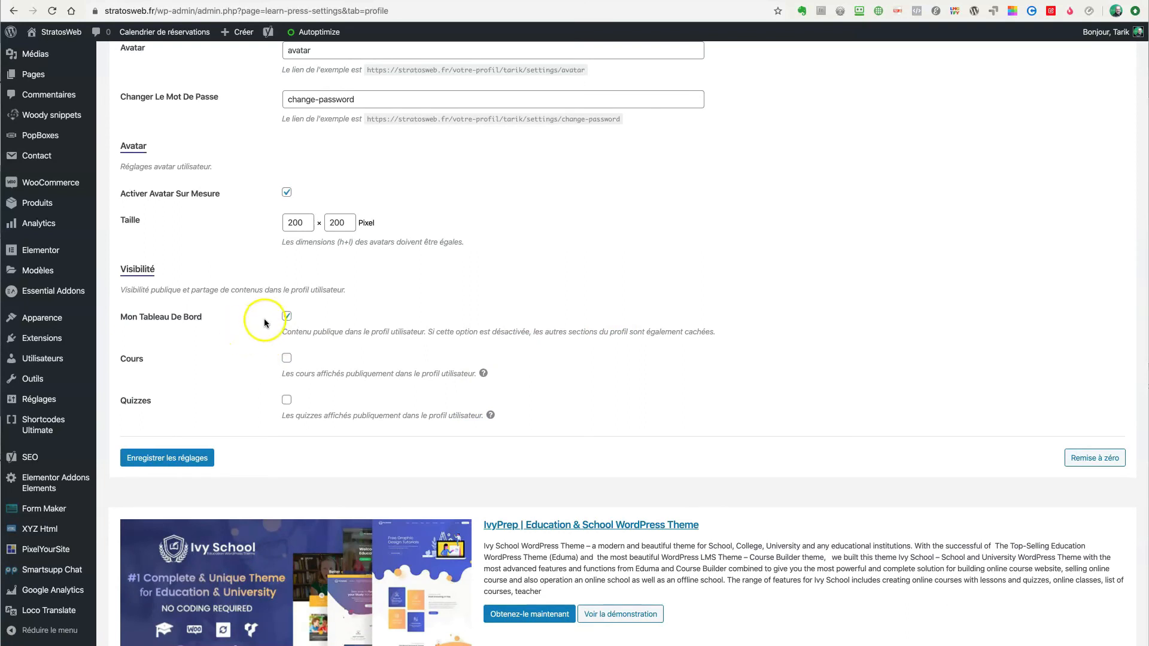
scroll(351, 335, "down", 1)
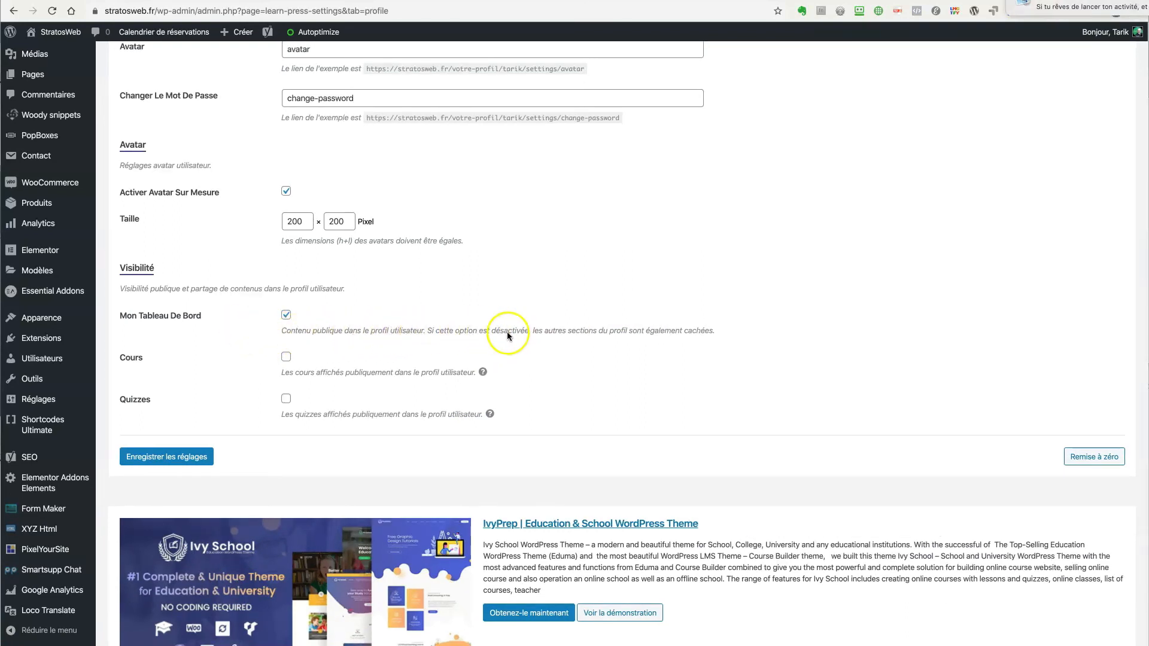
scroll(595, 329, "down", 1)
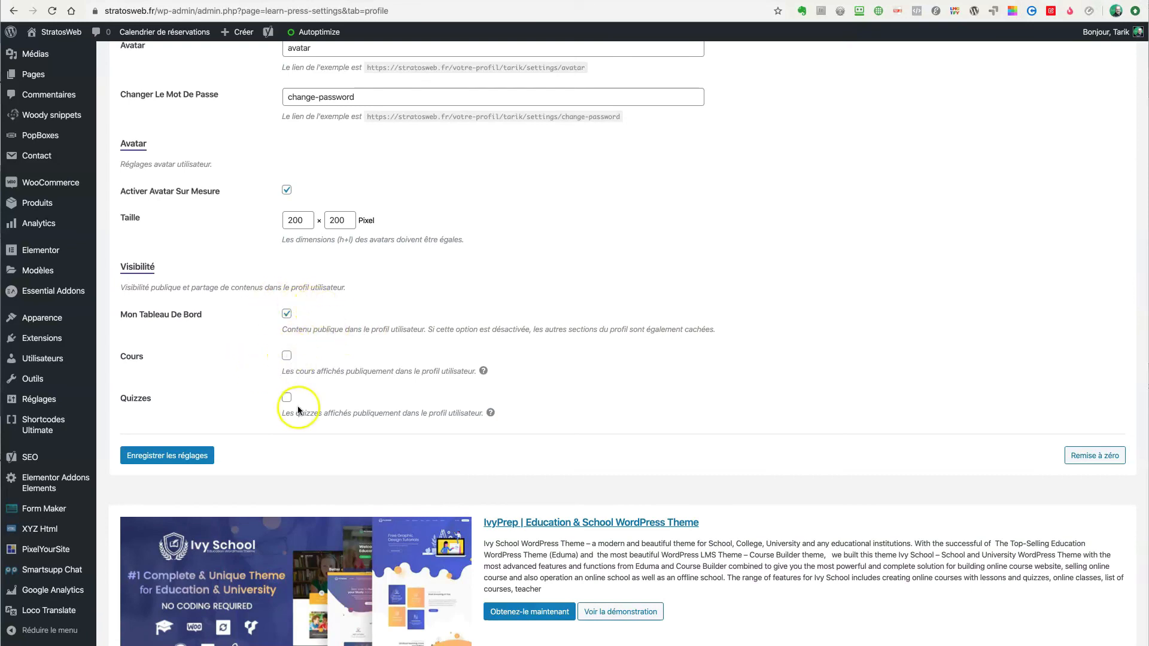
mouse_move(483, 372)
left_click(197, 457)
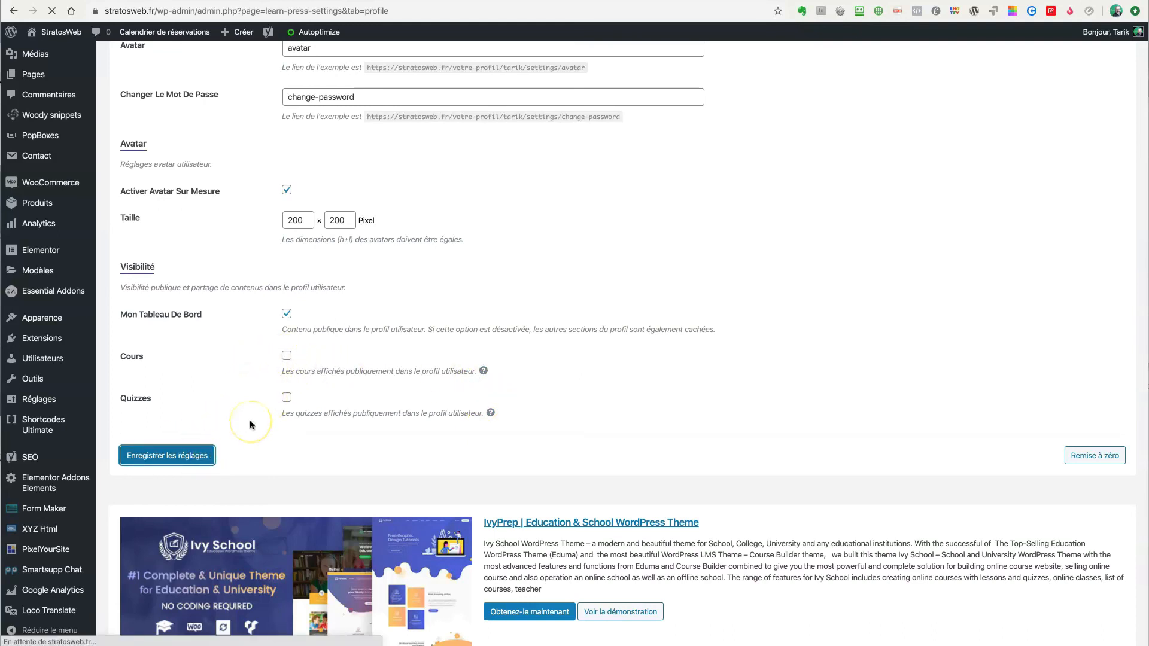